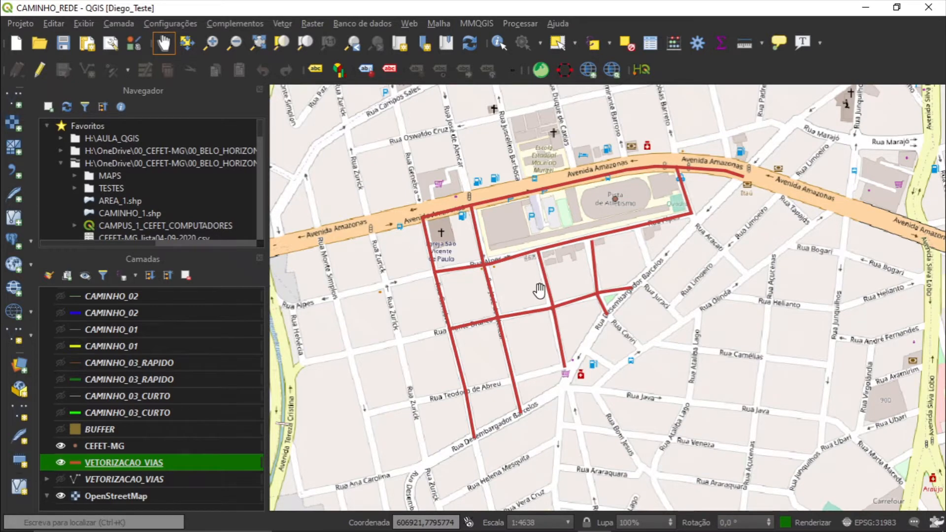
Step: Examine the road lines around Rua Alpes and Rua Capitão José for misaligned segments and ends that do not meet
scroll(591, 239, "up", 3)
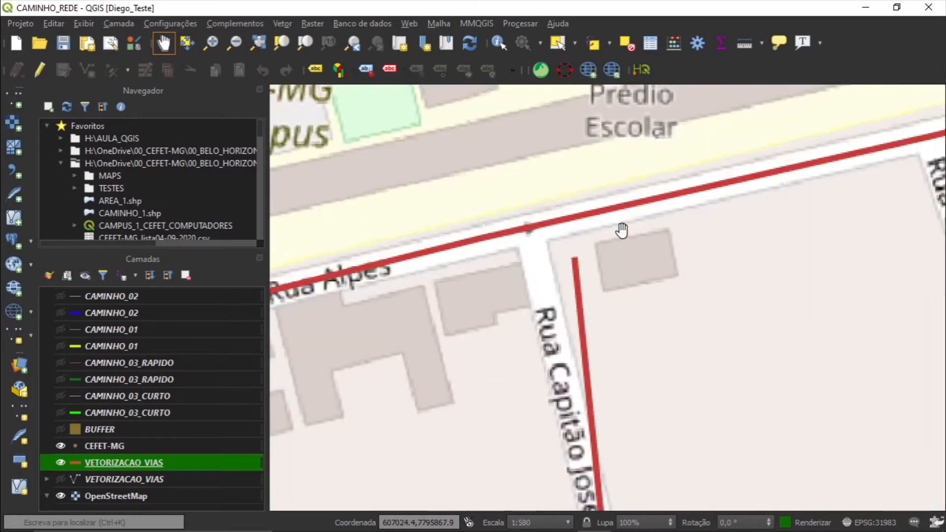
scroll(622, 230, "up", 1)
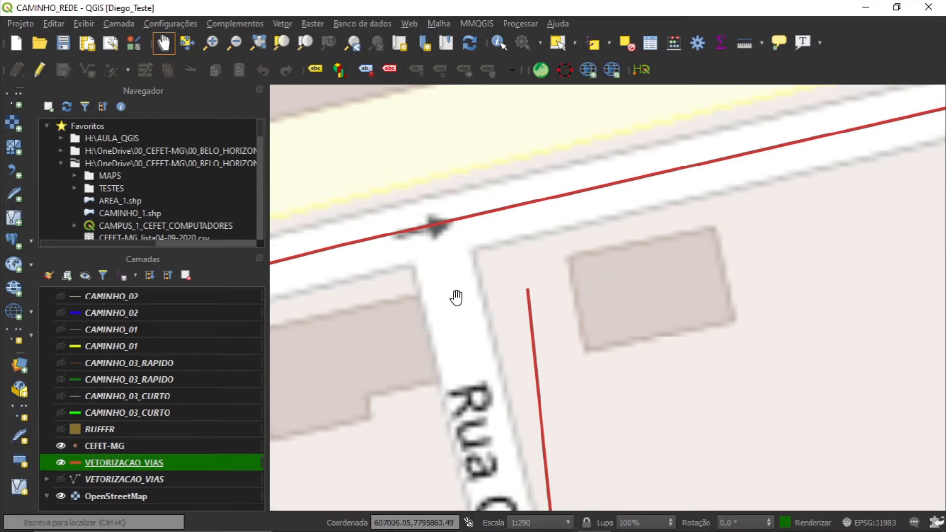
scroll(456, 298, "down", 3)
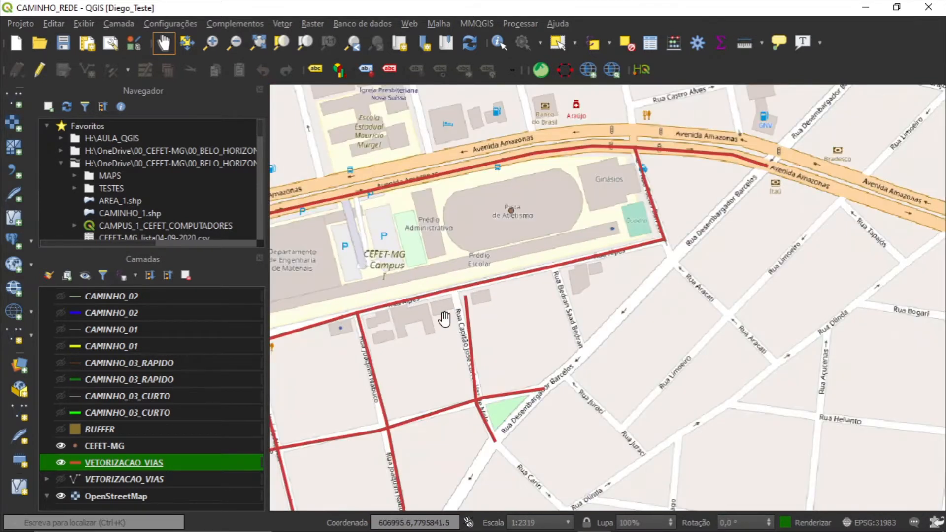
left_click_drag(468, 300, 691, 214)
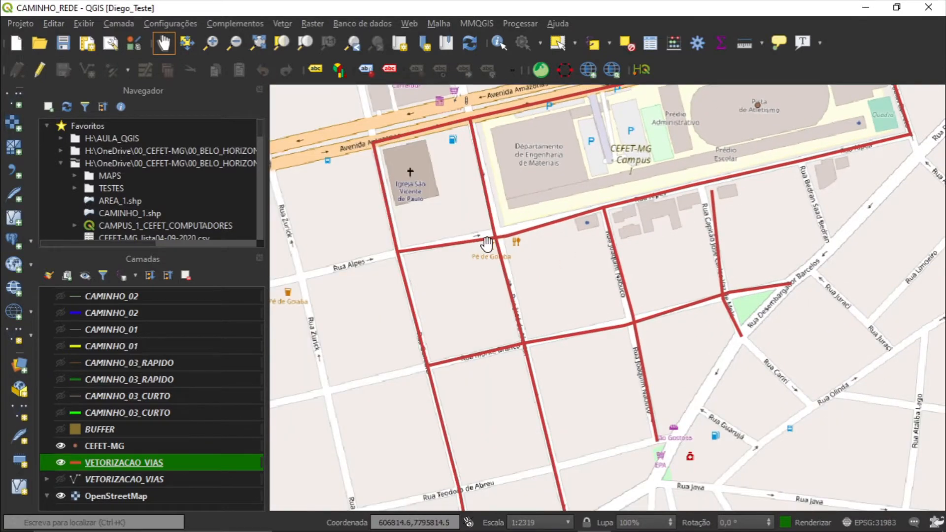
scroll(487, 244, "up", 3)
scroll(522, 241, "down", 3)
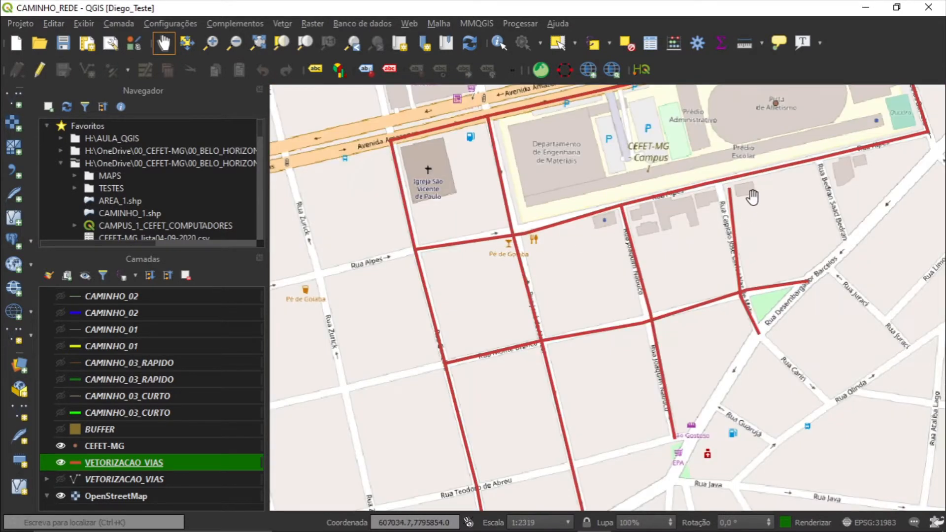
scroll(733, 175, "up", 2)
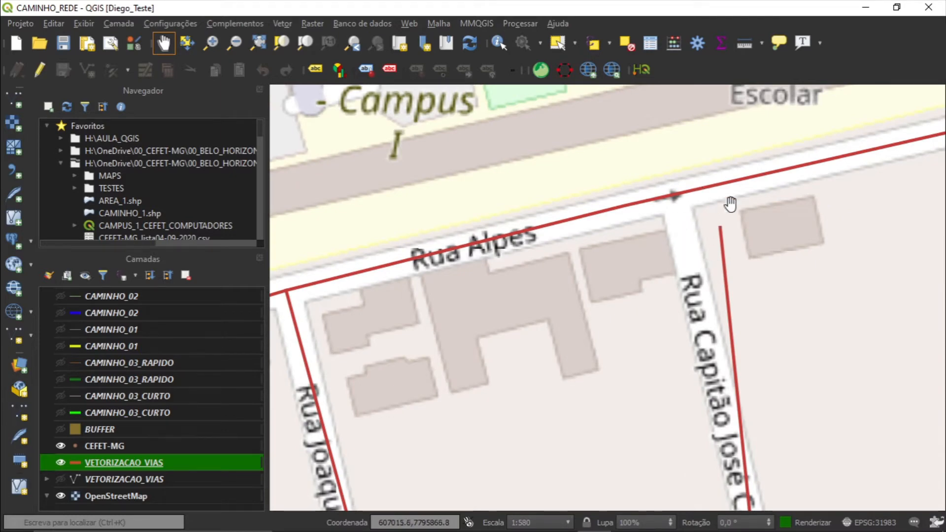
scroll(723, 231, "down", 1)
scroll(596, 291, "down", 3)
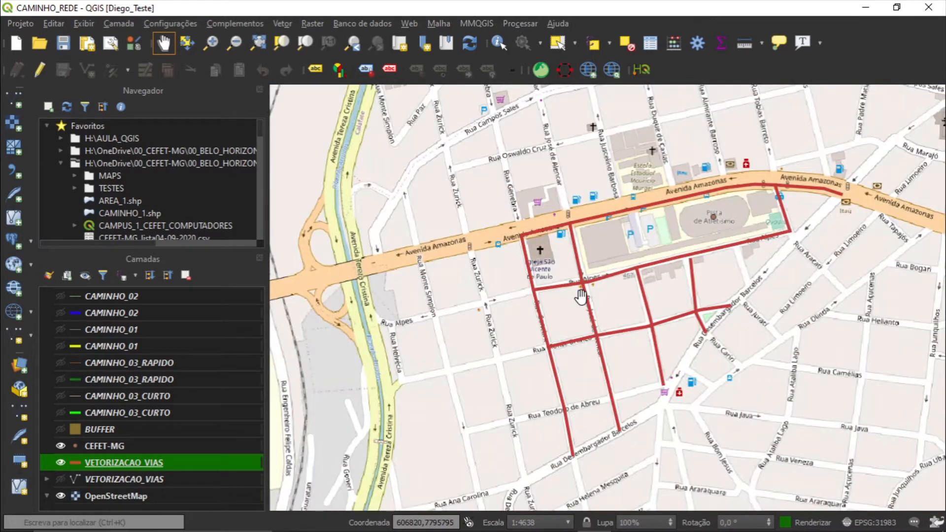
Step: Inspect the Rua Alpes junctions with Rua José de Alencar and Rua Genebra and the Avenida Amazonas corner by the church for disconnected line ends
scroll(579, 295, "up", 4)
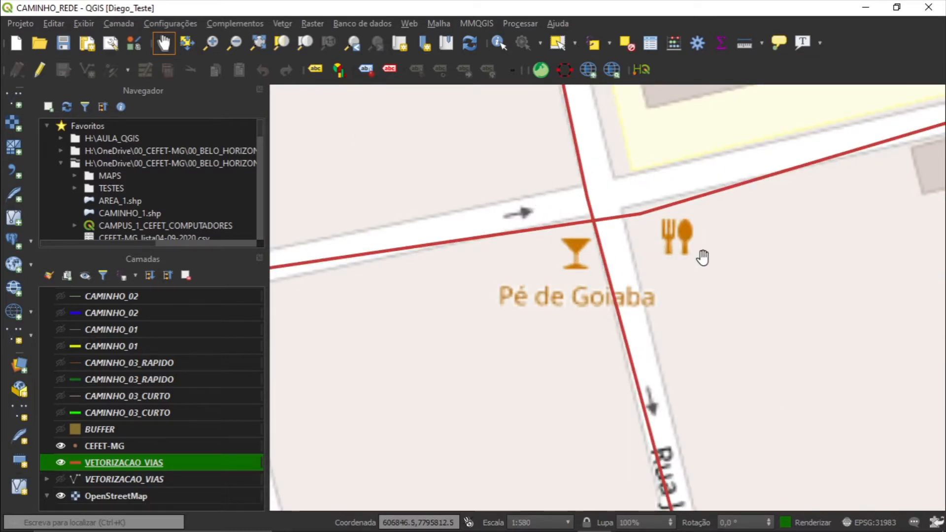
scroll(702, 257, "up", 1)
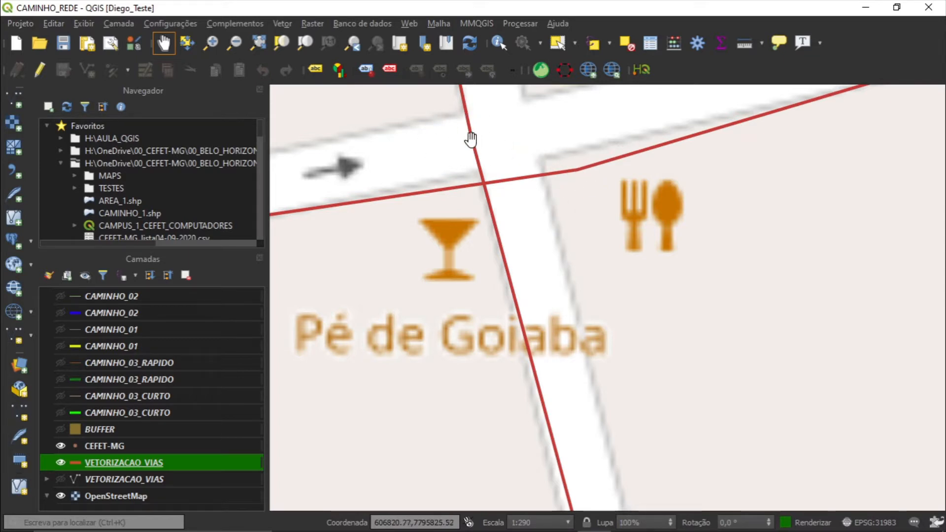
scroll(519, 150, "down", 2)
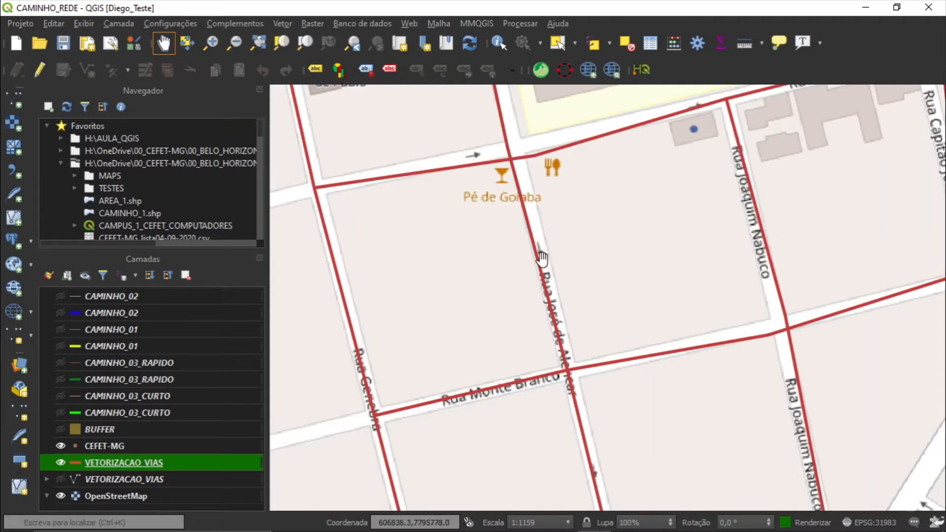
left_click_drag(463, 262, 608, 224)
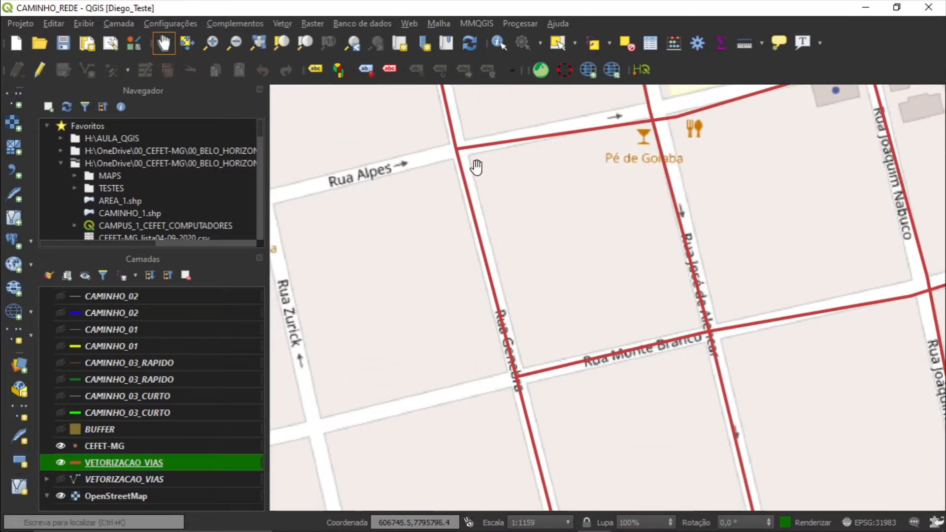
scroll(427, 142, "up", 2)
scroll(665, 189, "up", 2)
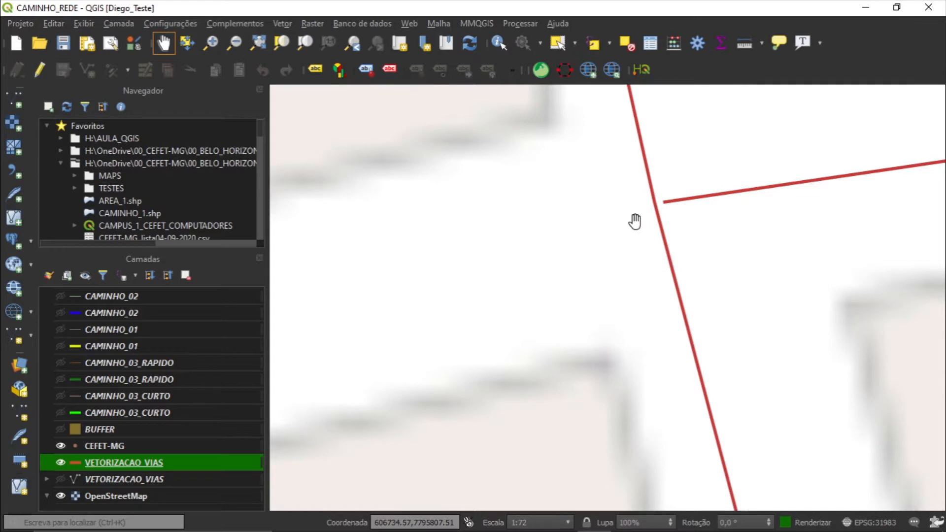
scroll(635, 222, "down", 6)
scroll(634, 206, "up", 3)
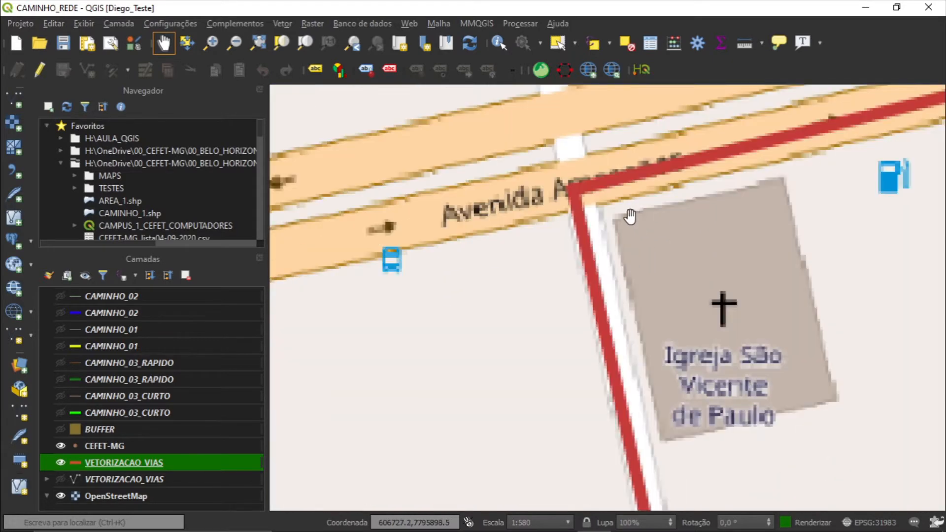
scroll(631, 216, "up", 4)
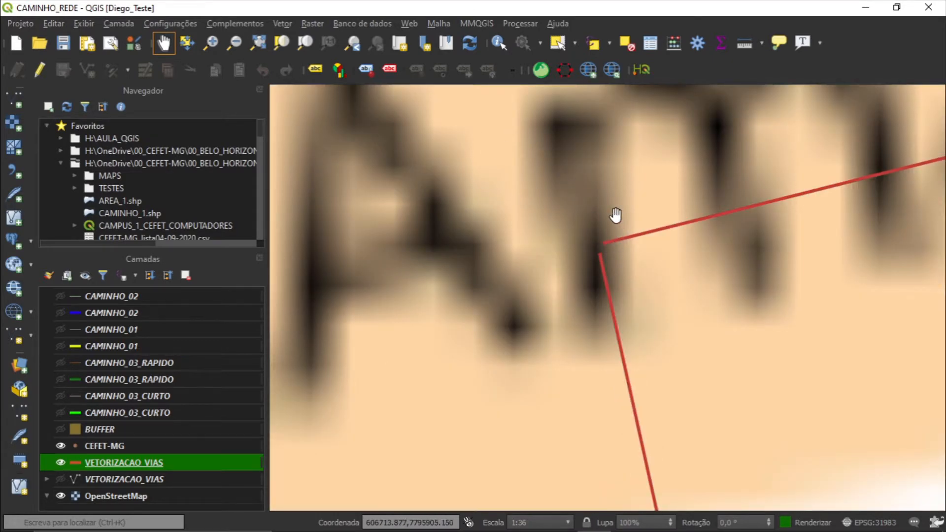
scroll(642, 275, "down", 8)
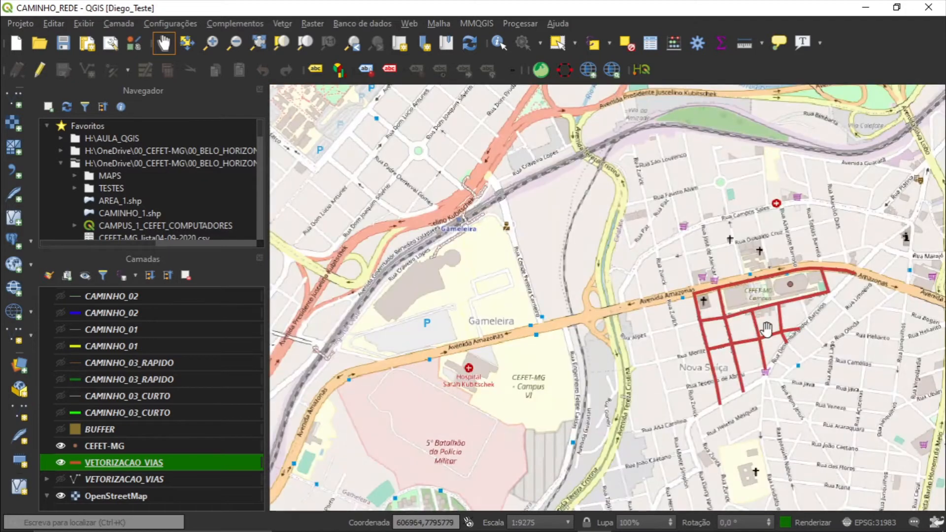
left_click_drag(766, 330, 655, 277)
scroll(701, 297, "up", 1)
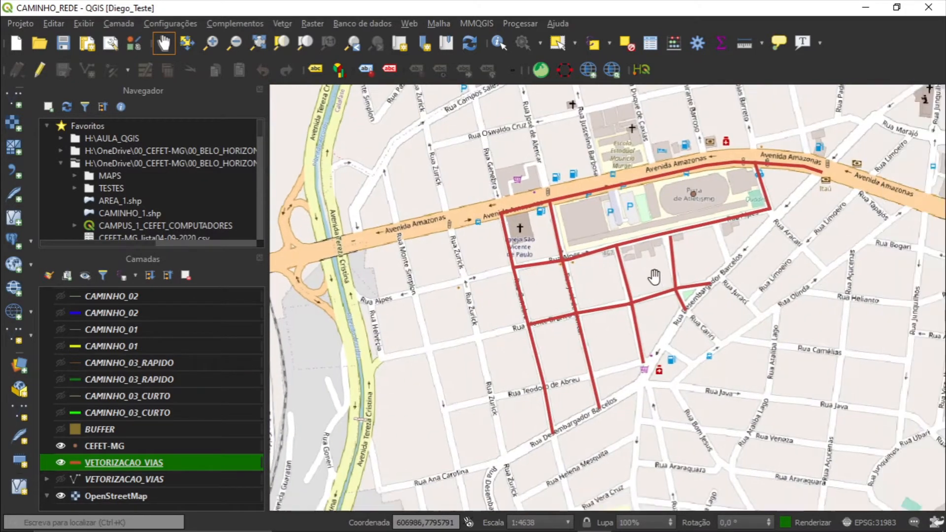
scroll(654, 276, "up", 1)
scroll(655, 274, "down", 1)
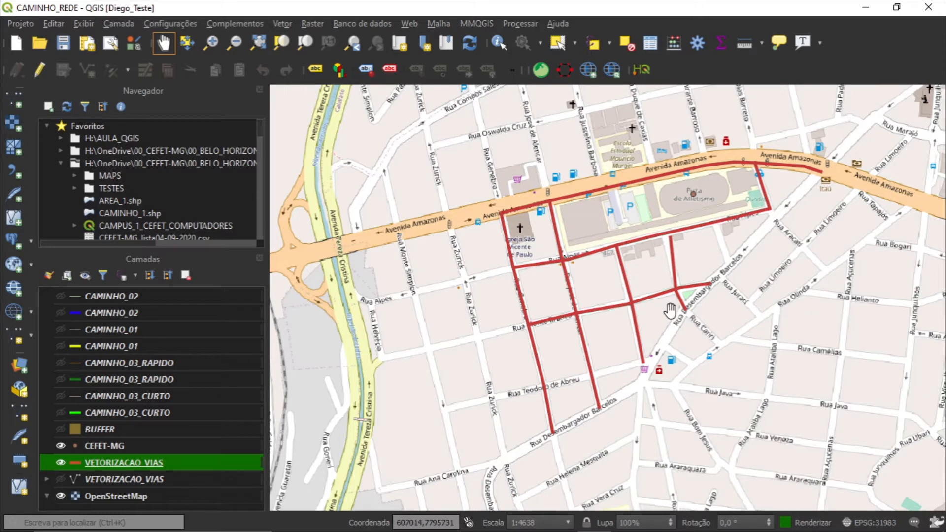
Step: Enable editing of the VETORIZACAO_VIAS layer and activate the Vertex Tool with the vertex editor closed
left_click(40, 74)
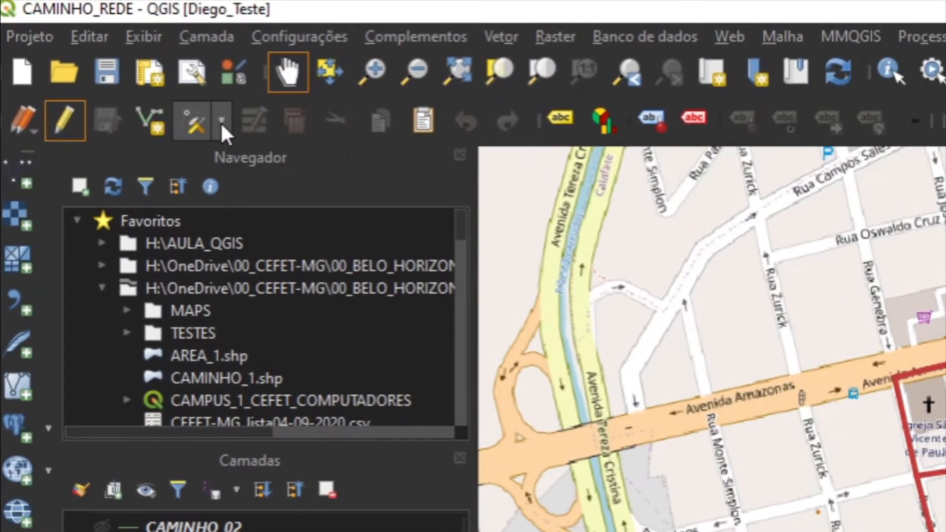
left_click(222, 122)
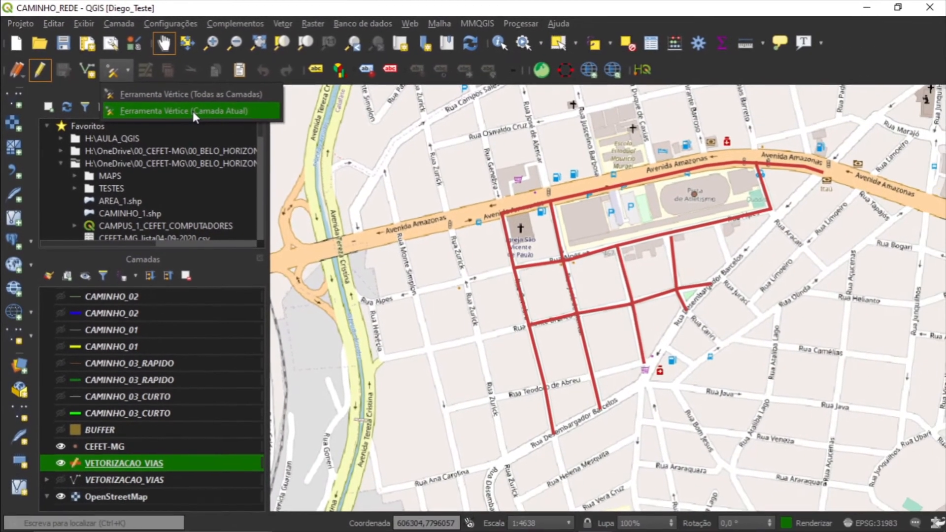
left_click(295, 164)
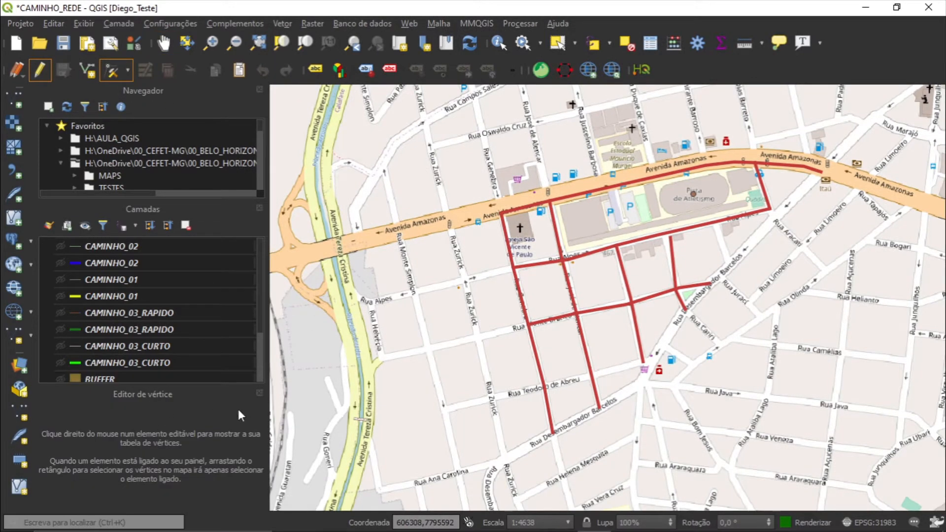
left_click(260, 392)
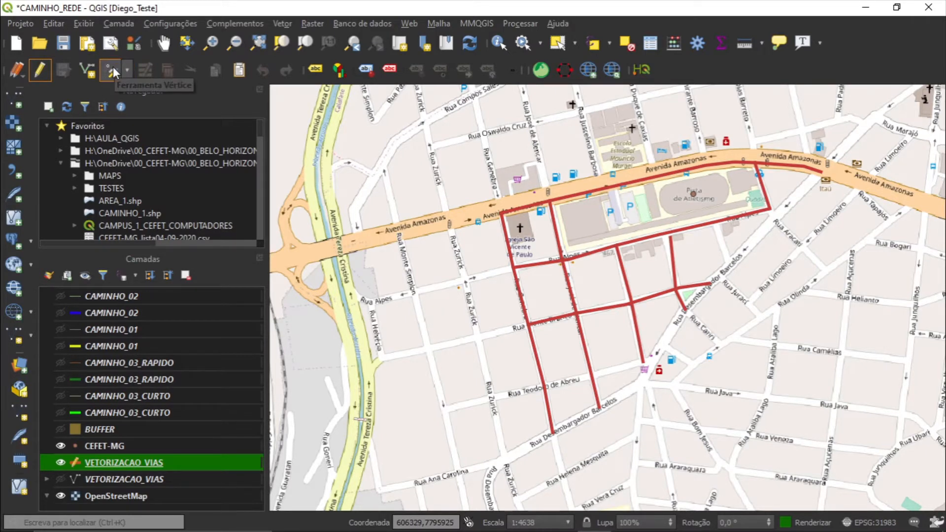
left_click(113, 72)
Step: Move the Rua Alpes vertex near Pé de Goiaba onto the Rua José de Alencar line, and shift the shared junction to the centre of the crossing
scroll(510, 229, "up", 3)
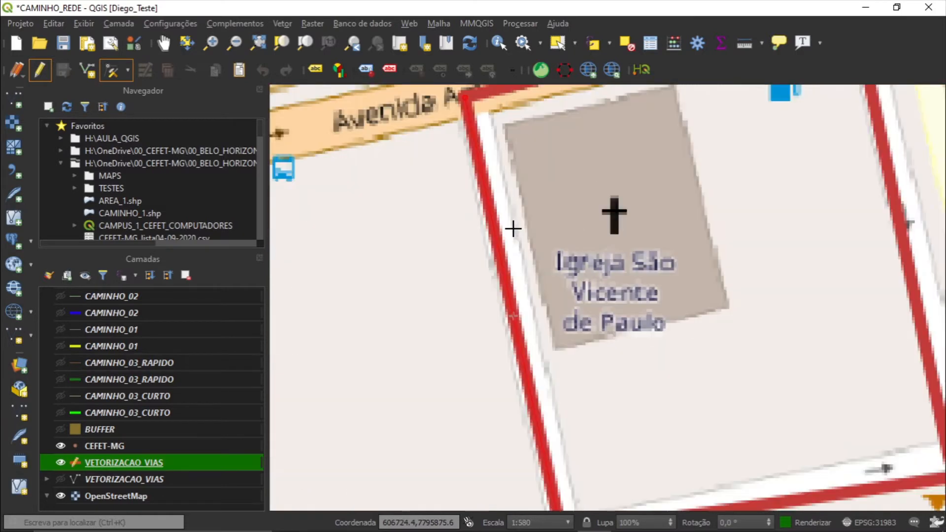
scroll(484, 203, "down", 1)
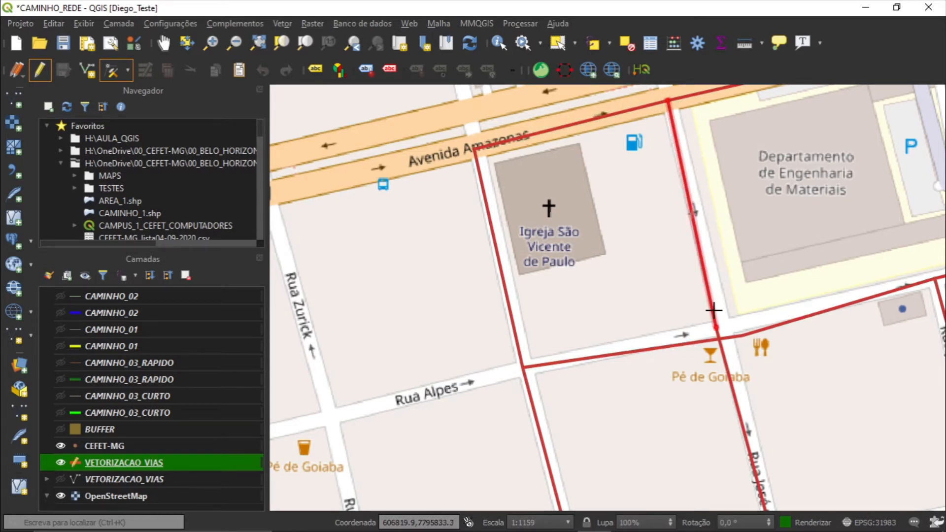
scroll(773, 327, "up", 1)
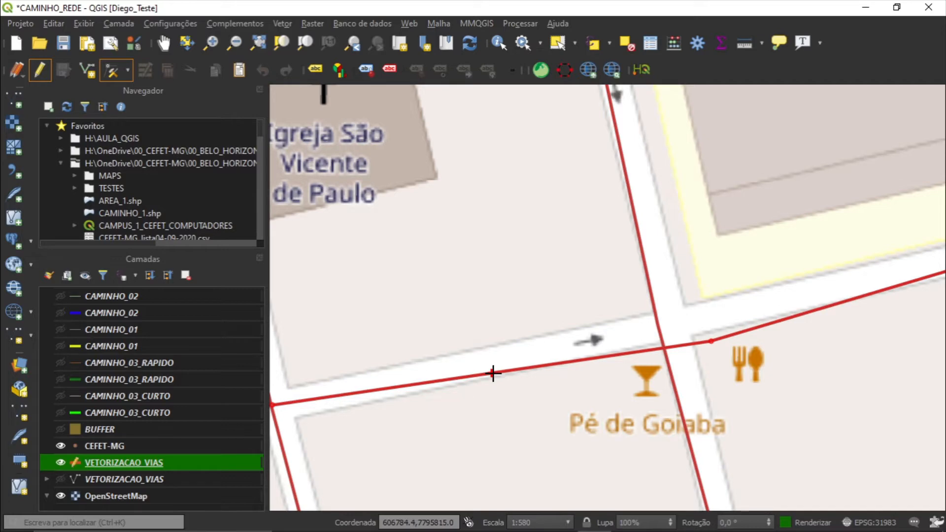
scroll(493, 373, "down", 1)
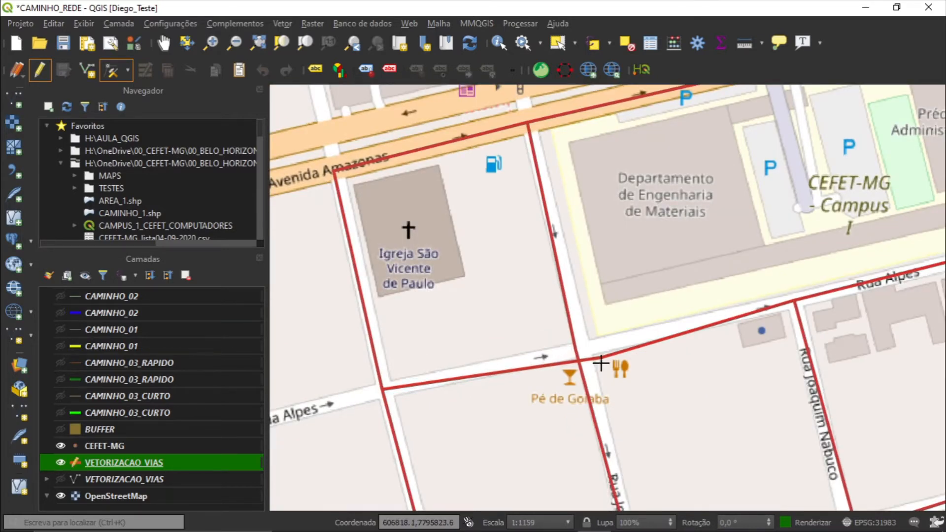
scroll(615, 371, "up", 2)
scroll(619, 371, "down", 1)
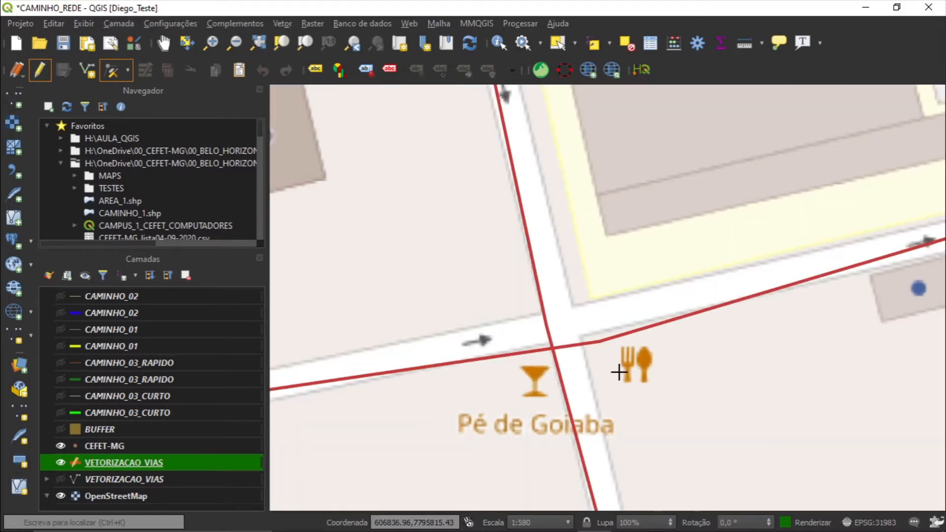
left_click(599, 342)
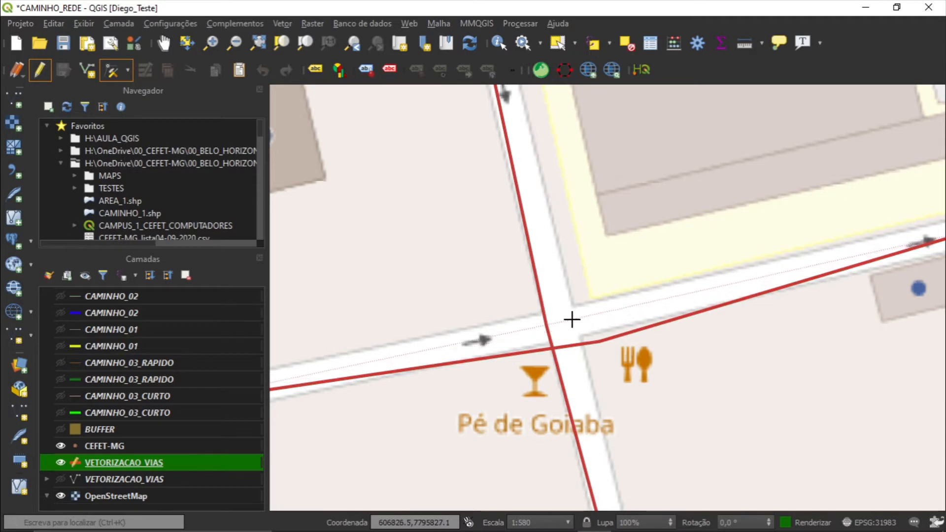
left_click(548, 323)
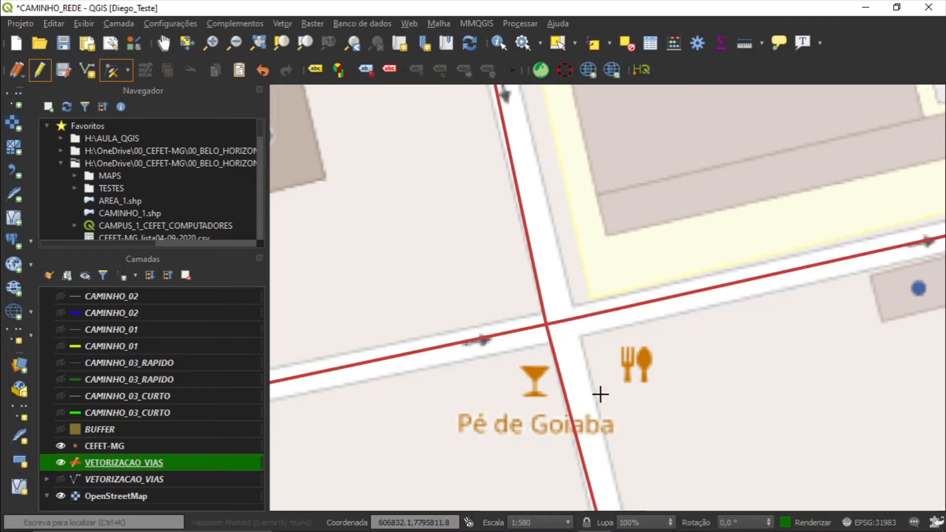
left_click(545, 324)
left_click(566, 320)
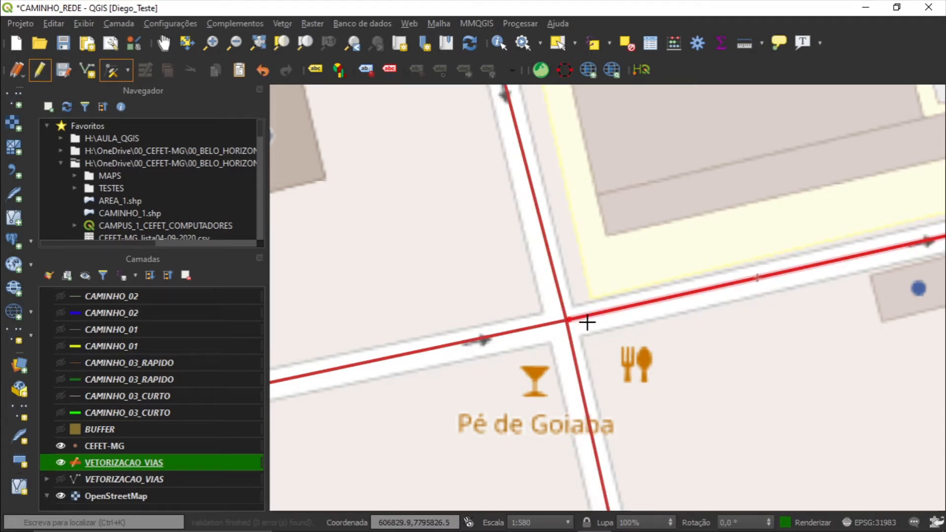
Step: Reposition the Rua Genebra line's end at the Avenida Amazonas corner and join the Avenida Amazonas line's end vertex to it
scroll(586, 315, "down", 3)
scroll(525, 176, "up", 3)
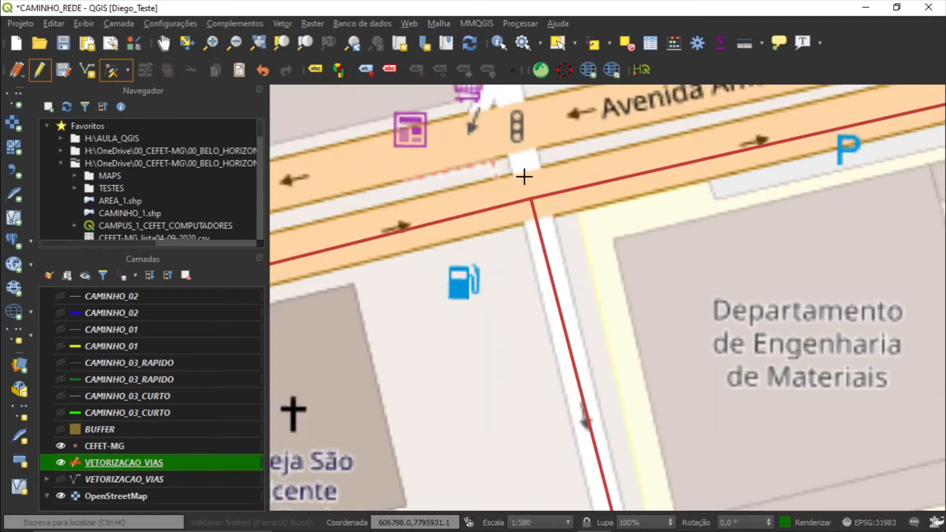
scroll(524, 176, "down", 2)
scroll(450, 315, "up", 3)
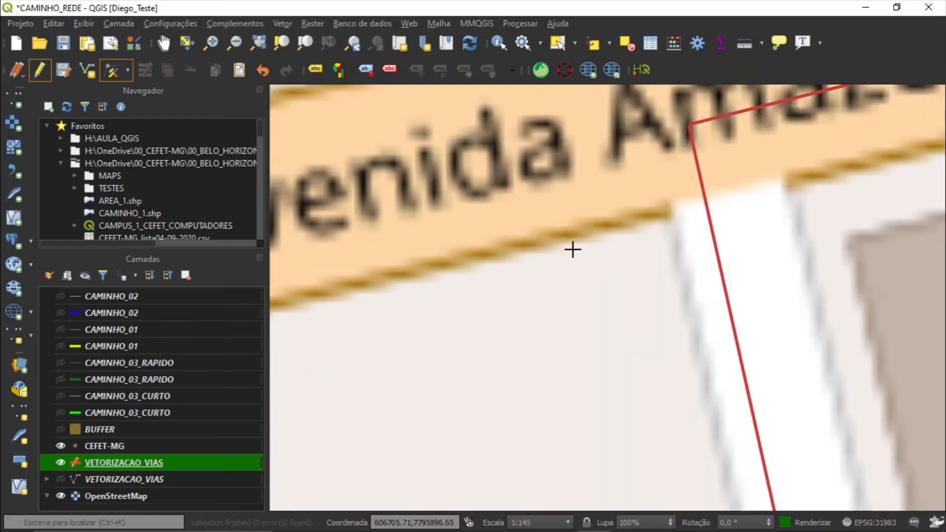
scroll(653, 213, "up", 2)
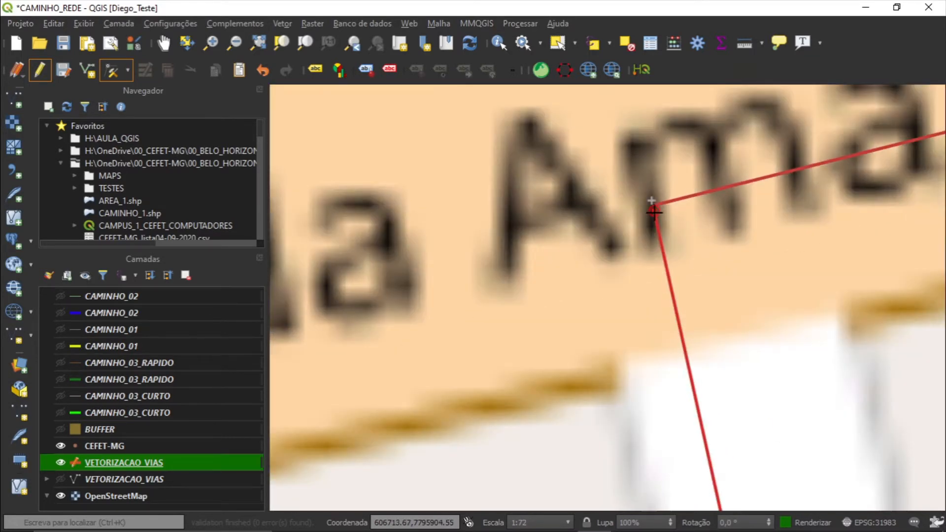
scroll(653, 213, "up", 2)
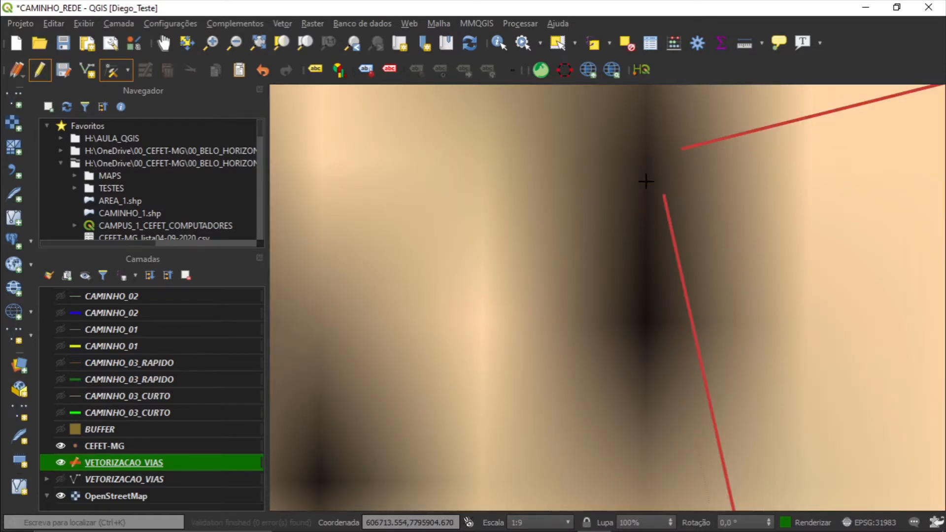
left_click(637, 177)
left_click(684, 147)
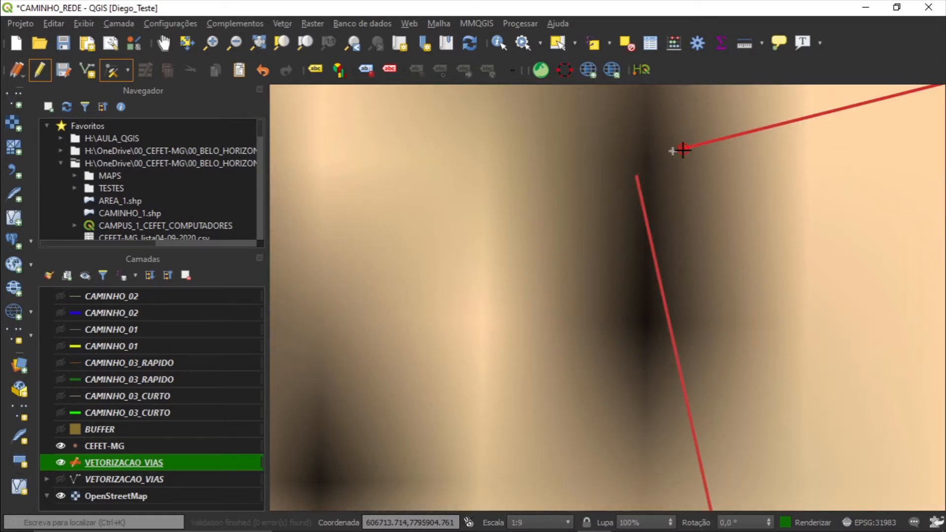
left_click(637, 173)
scroll(749, 212, "down", 3)
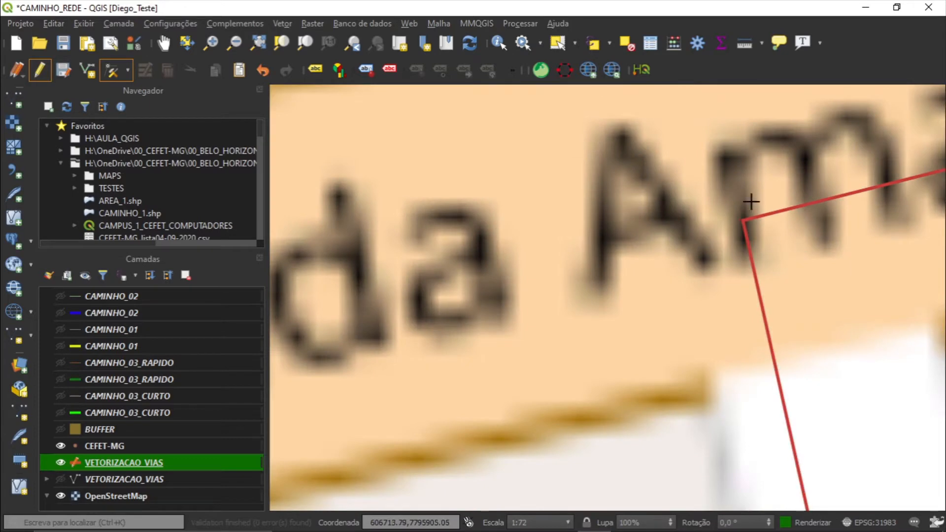
Step: Examine the Avenida Amazonas and Rua Genebra corner at close scale for a gap between the line ends
scroll(754, 229, "up", 5)
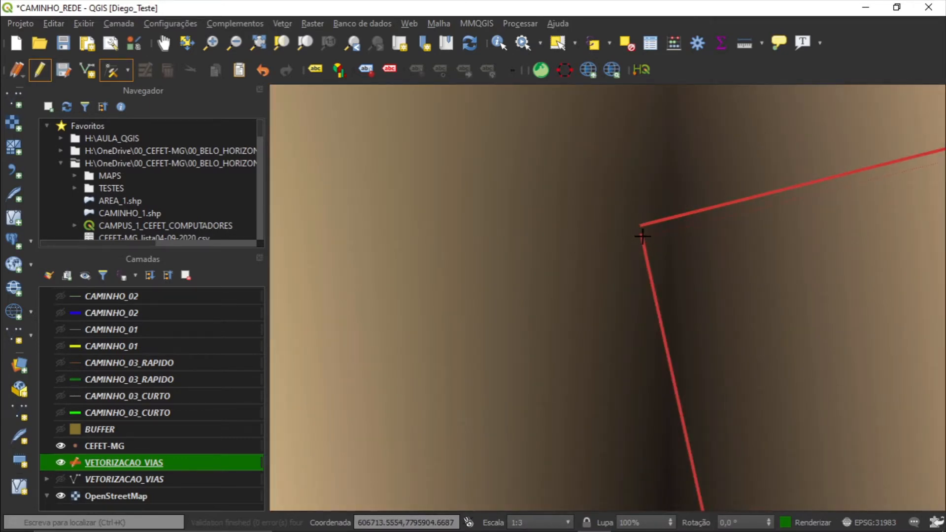
scroll(642, 230, "up", 4)
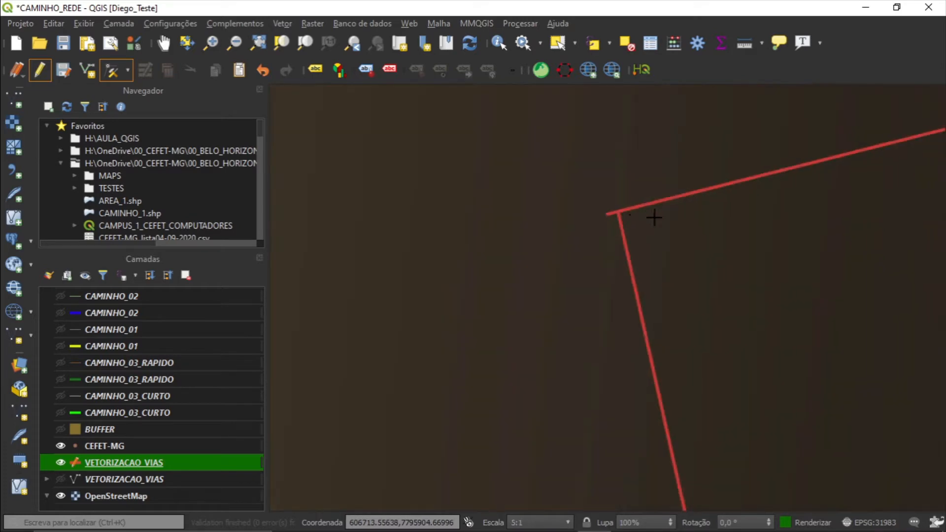
scroll(618, 222, "down", 12)
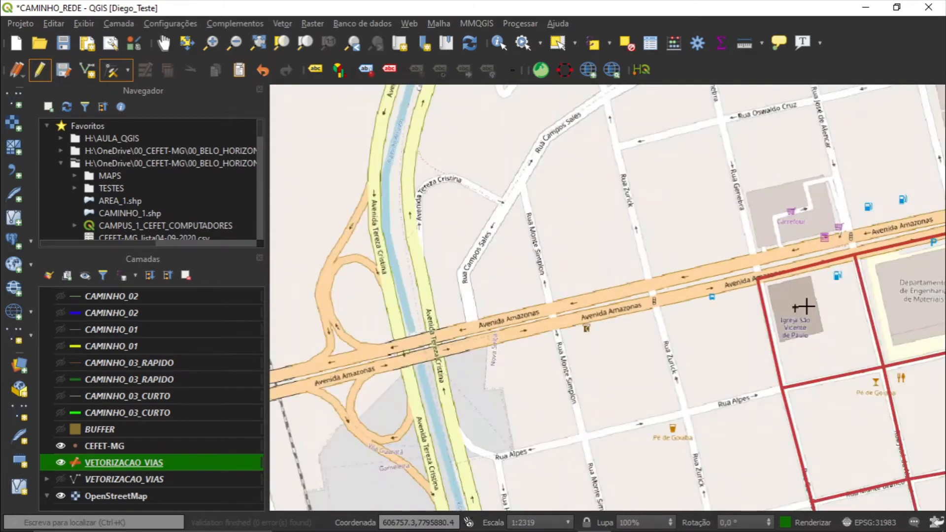
Step: Move the Rua Capitão José Carlos Vaz de Melo line's northern end vertex to the middle of the street mouth just below Rua Alpes
left_click_drag(807, 306, 561, 193)
left_click_drag(684, 237, 557, 198)
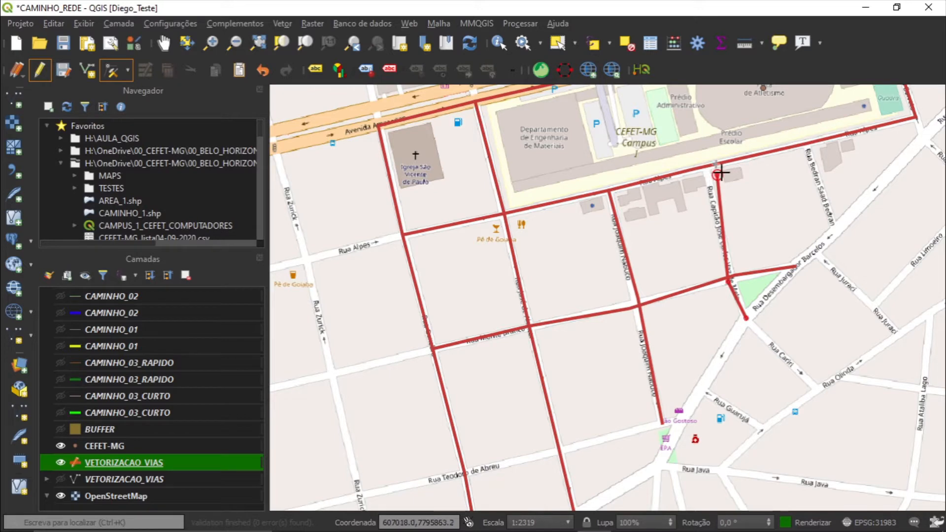
scroll(721, 172, "up", 3)
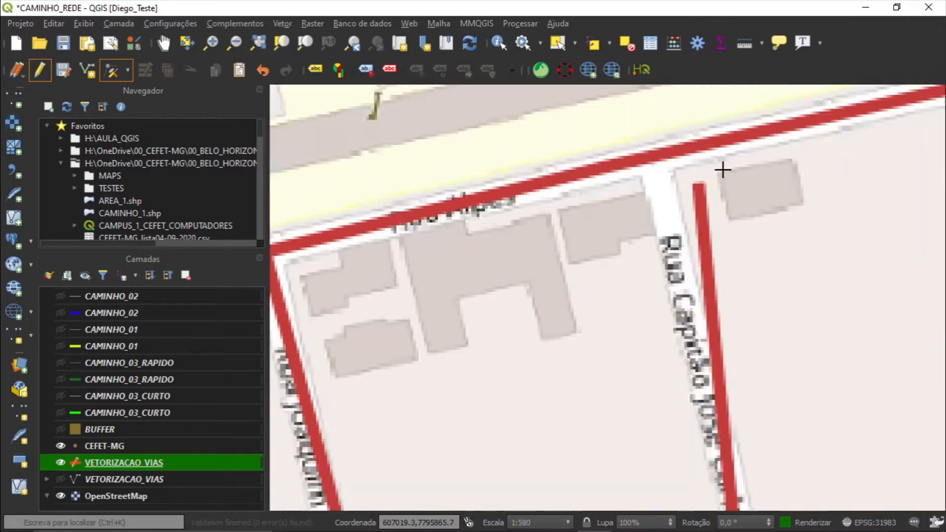
left_click(673, 210)
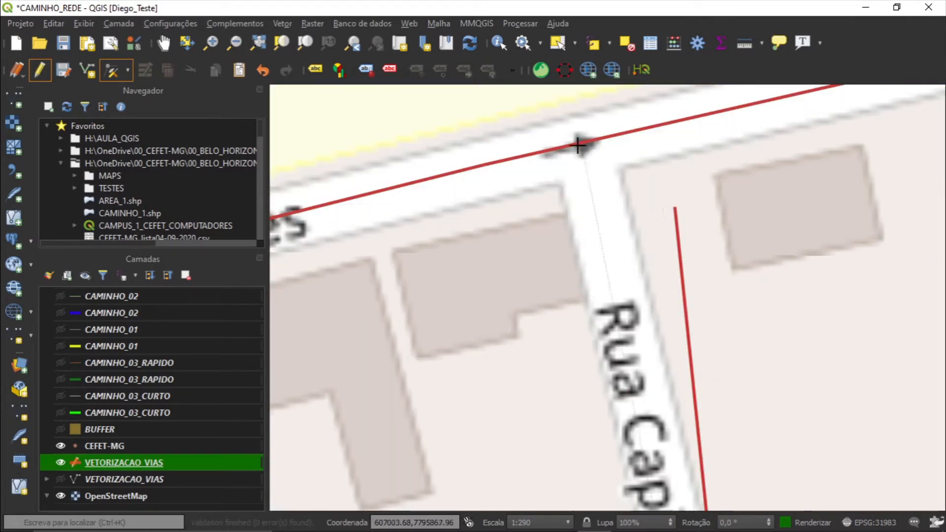
left_click(586, 150)
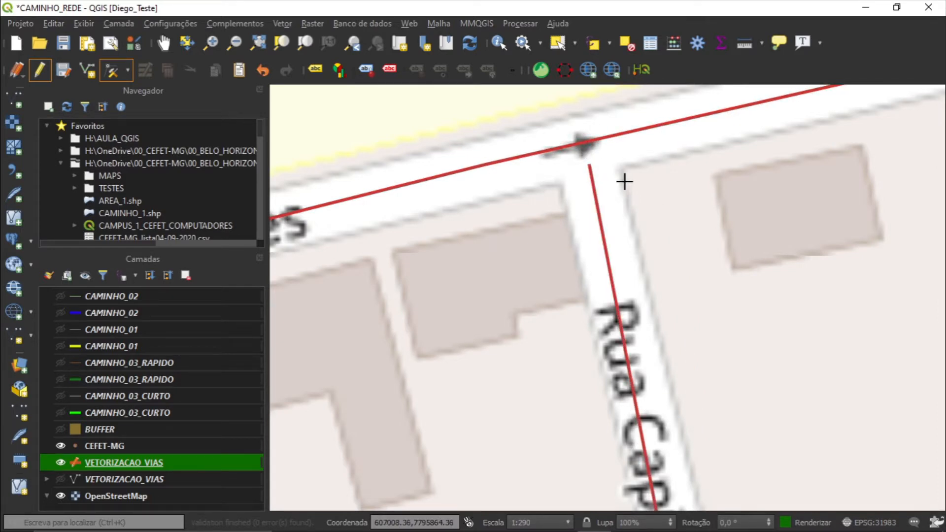
Step: Display the snapping toolbar (Ferramentas de aderência), dock it beside the other toolbars and enable snapping
right_click(703, 68)
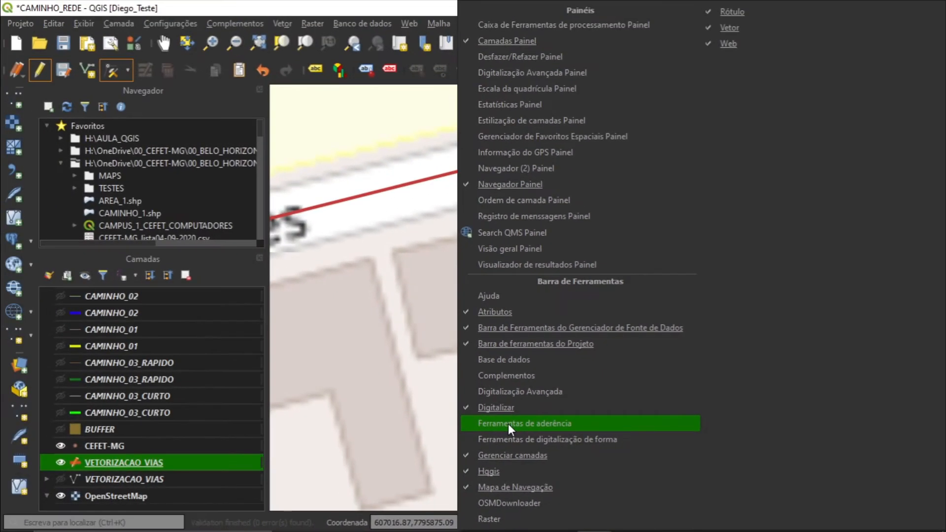
left_click(266, 383)
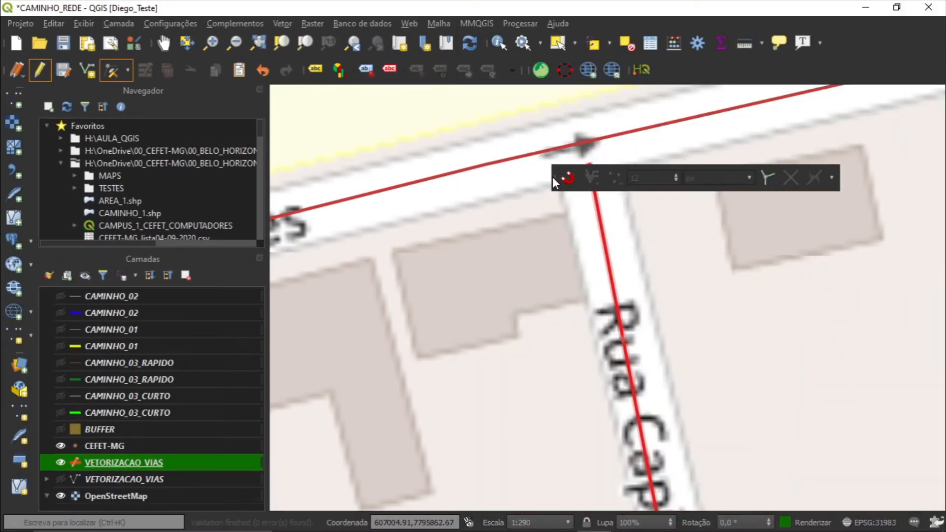
left_click_drag(553, 176, 432, 223)
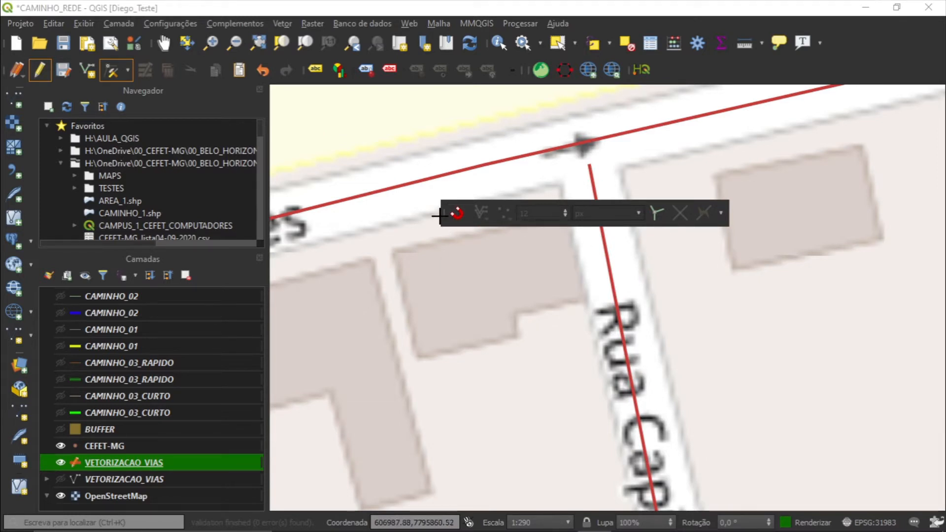
left_click_drag(444, 216, 658, 81)
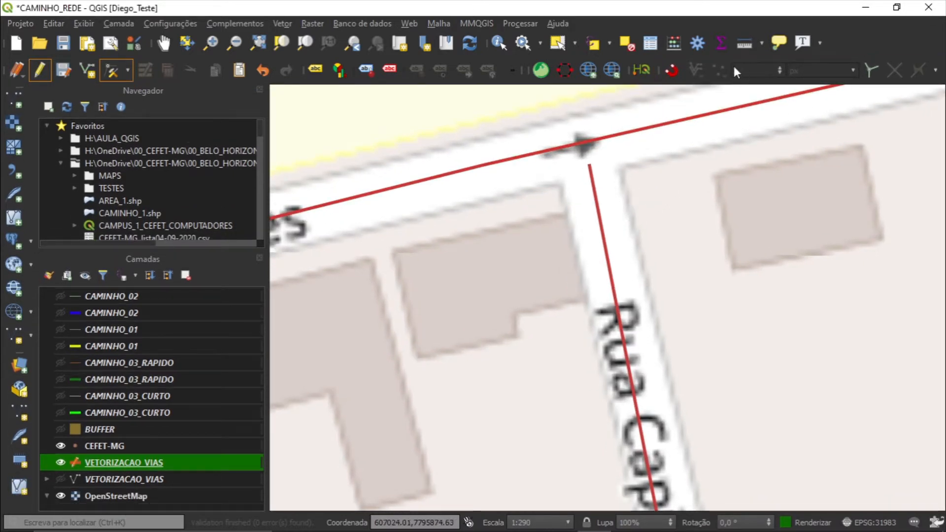
left_click(671, 72)
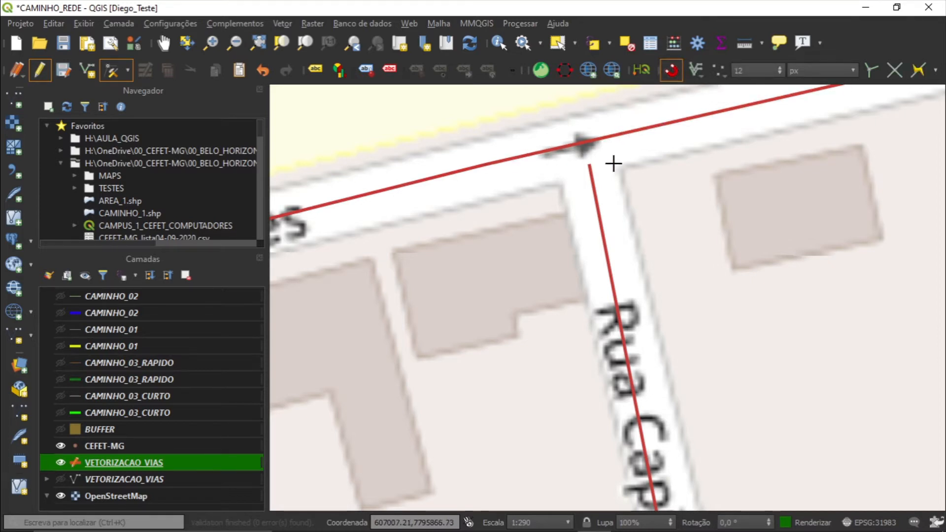
left_click(591, 166)
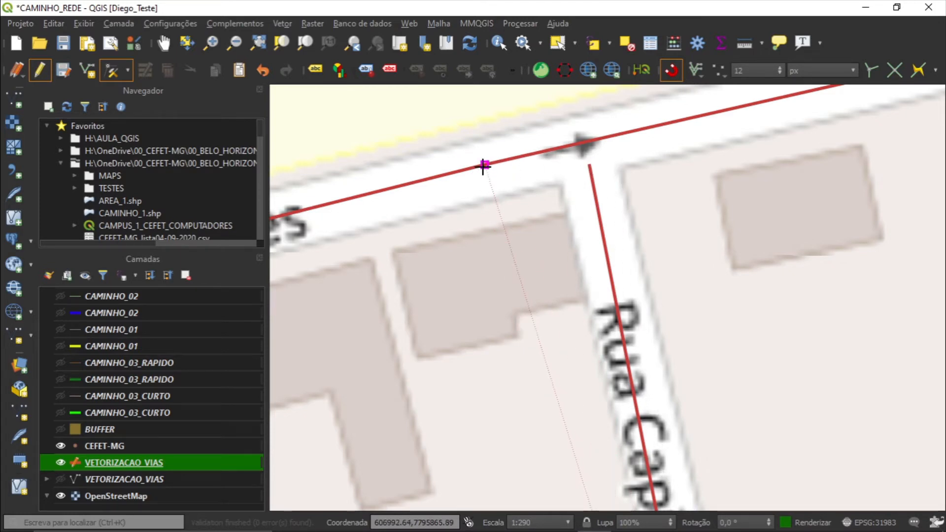
scroll(483, 167, "up", 3)
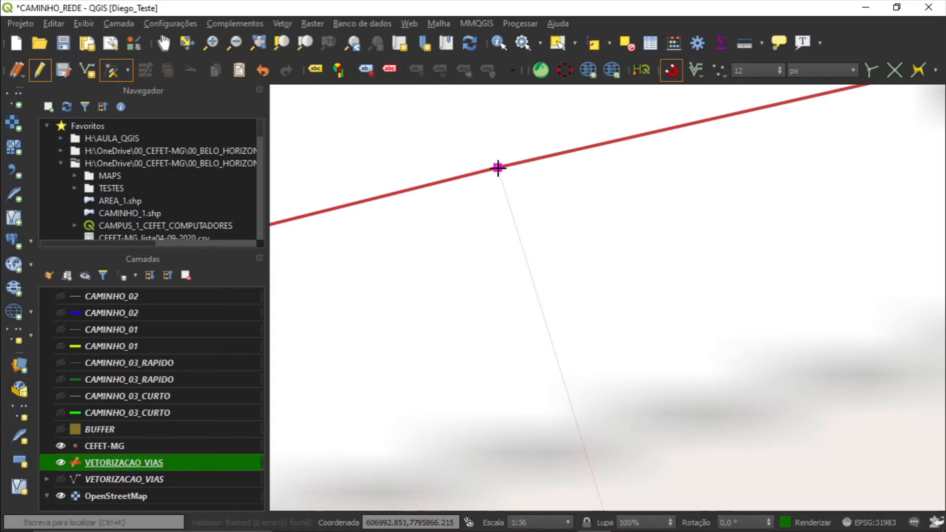
scroll(498, 168, "down", 3)
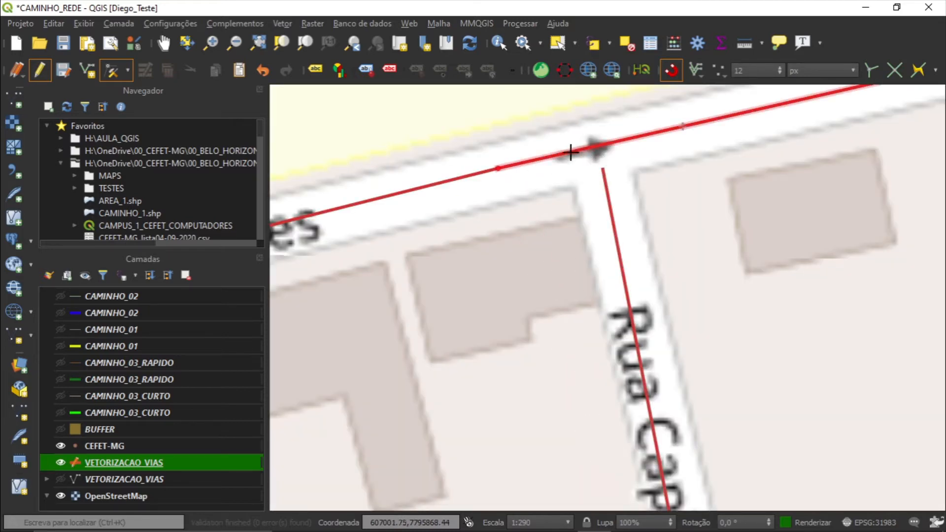
scroll(494, 164, "up", 2)
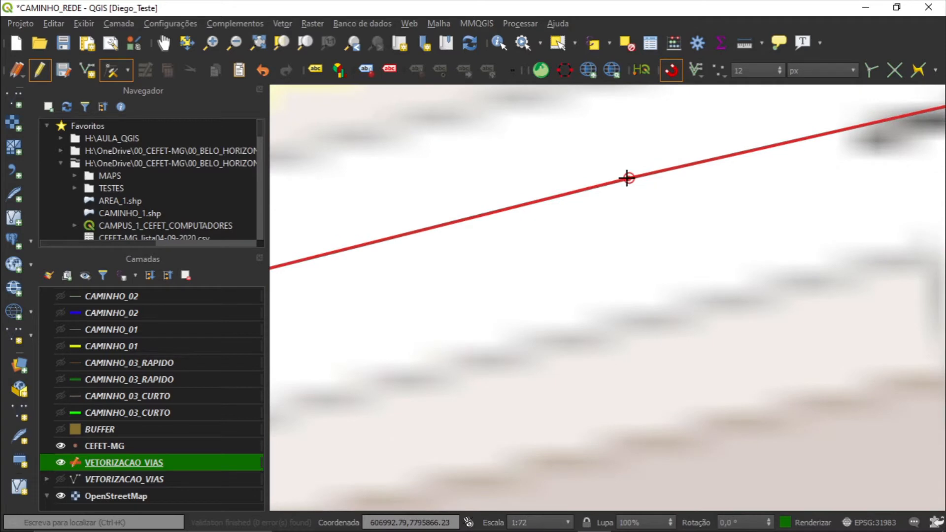
scroll(641, 167, "down", 4)
Step: Snap the Rua Capitão José Carlos Vaz de Melo line's northern end vertex onto the Rua Alpes line and check the junction at close scale
scroll(710, 157, "up", 3)
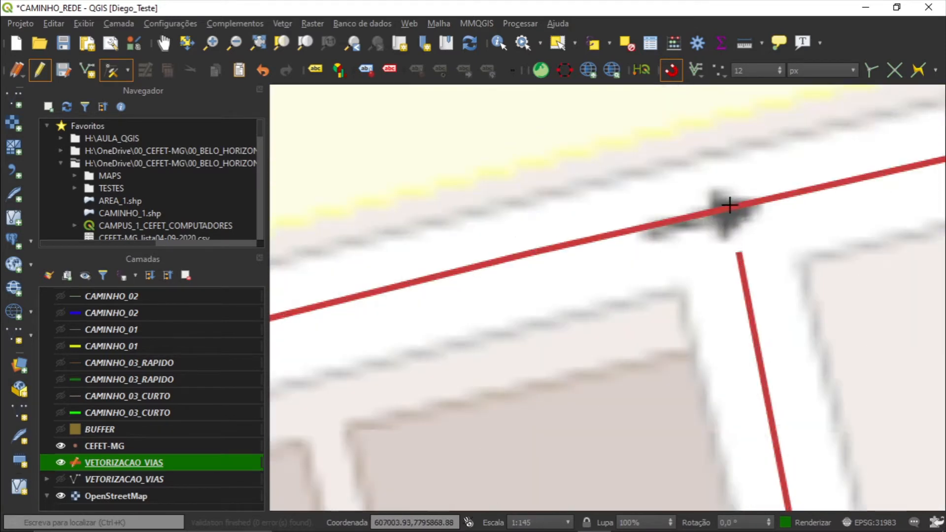
scroll(729, 205, "up", 1)
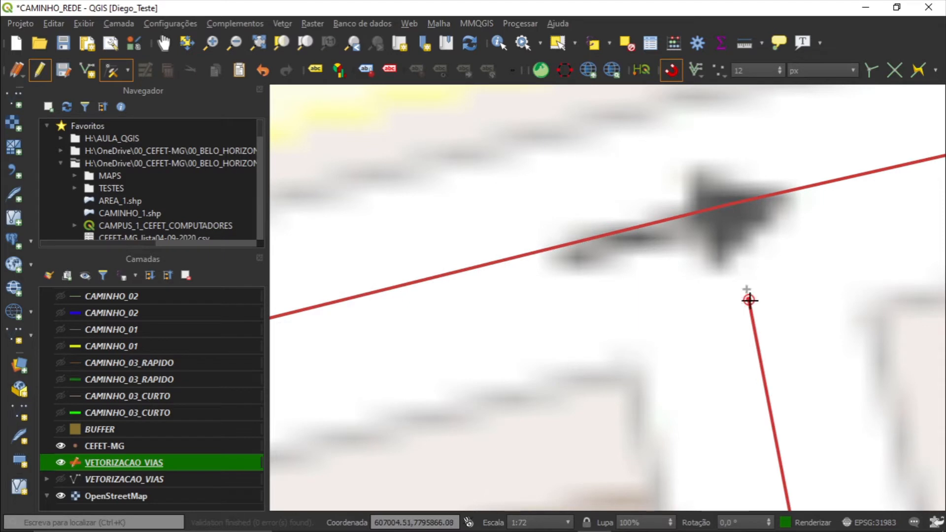
left_click(749, 300)
left_click(729, 204)
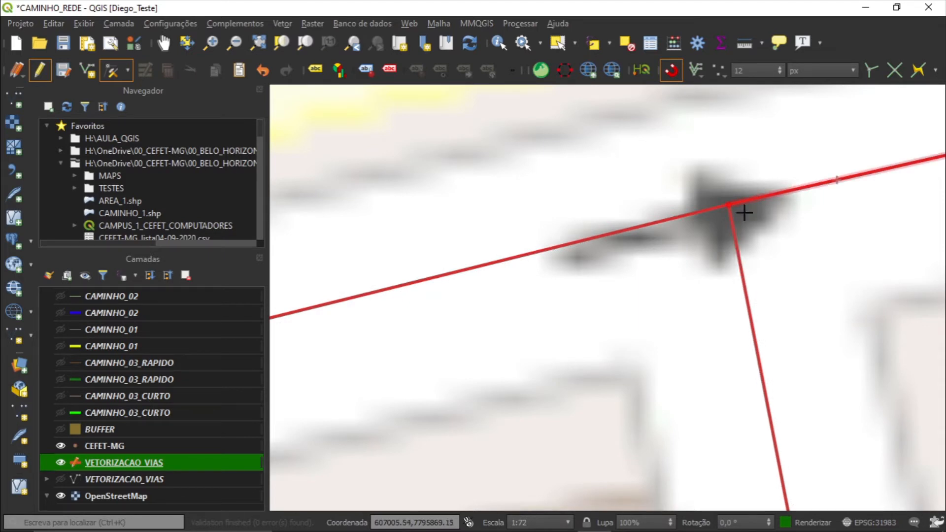
scroll(736, 197, "up", 4)
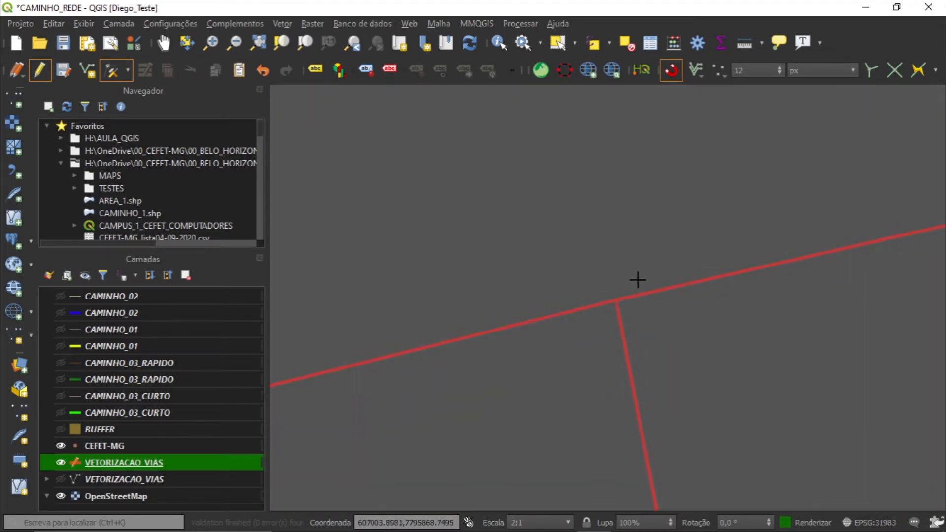
Step: Shift the Avenida Amazonas line's end at the church corner slightly outward and snap the Rua Genebra line's end vertex onto it
scroll(645, 272, "down", 5)
scroll(645, 271, "down", 5)
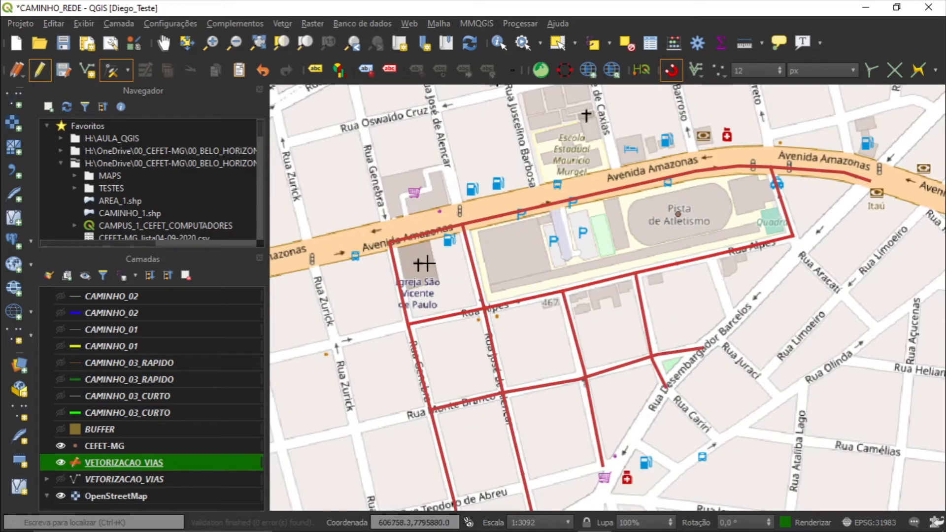
scroll(380, 228, "up", 7)
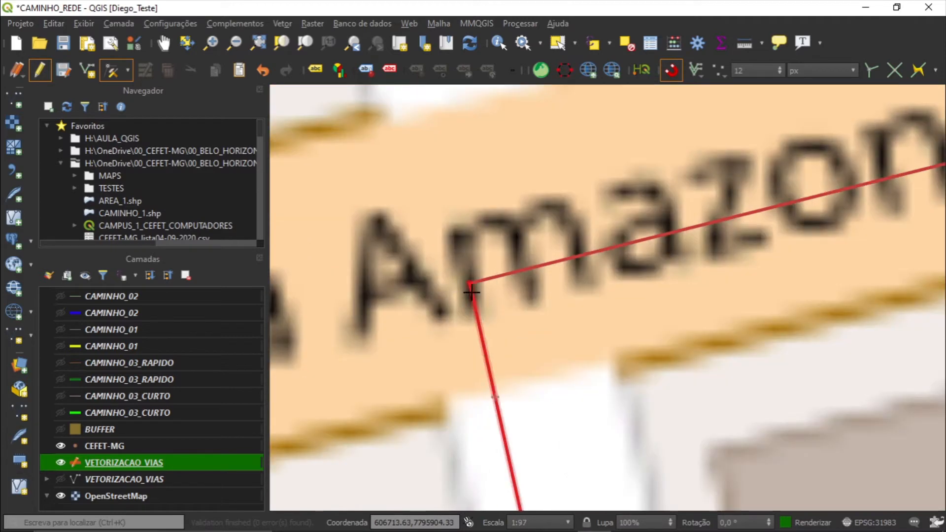
scroll(471, 289, "up", 3)
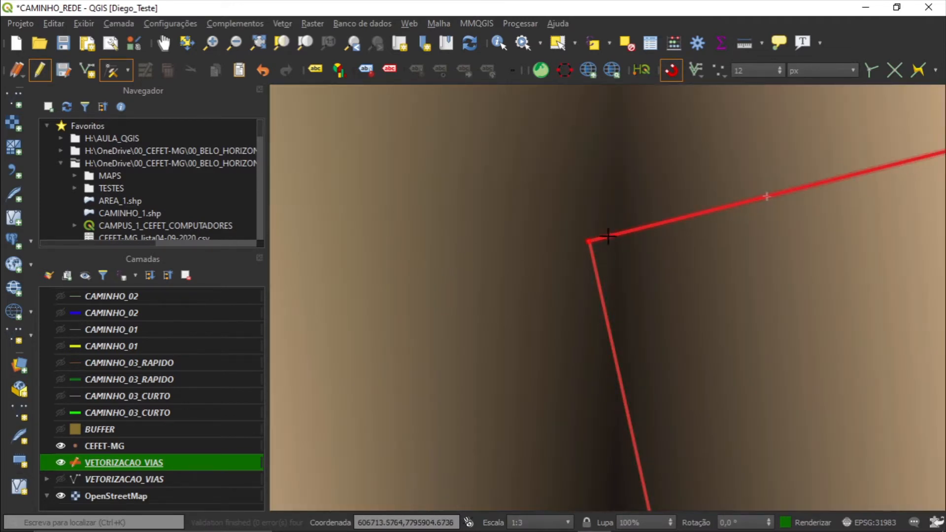
left_click(574, 210)
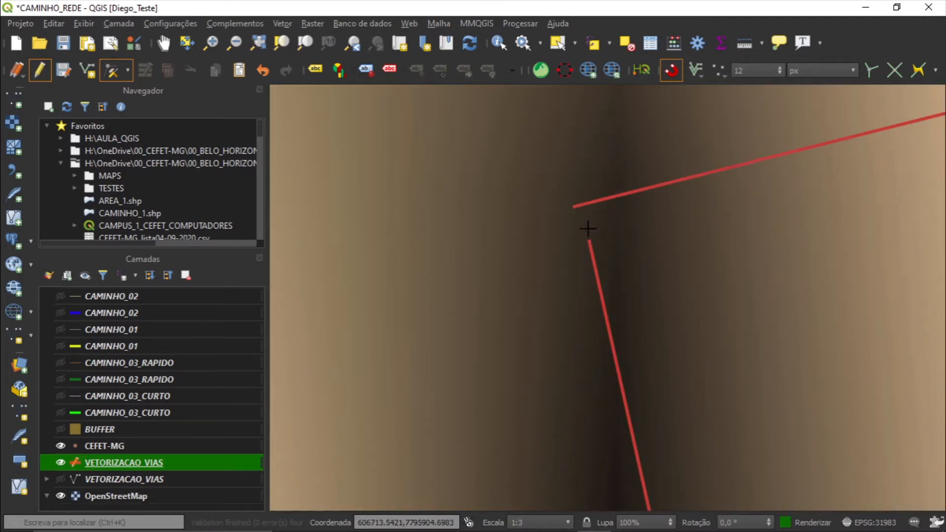
left_click(590, 242)
left_click(571, 208)
scroll(574, 227, "down", 6)
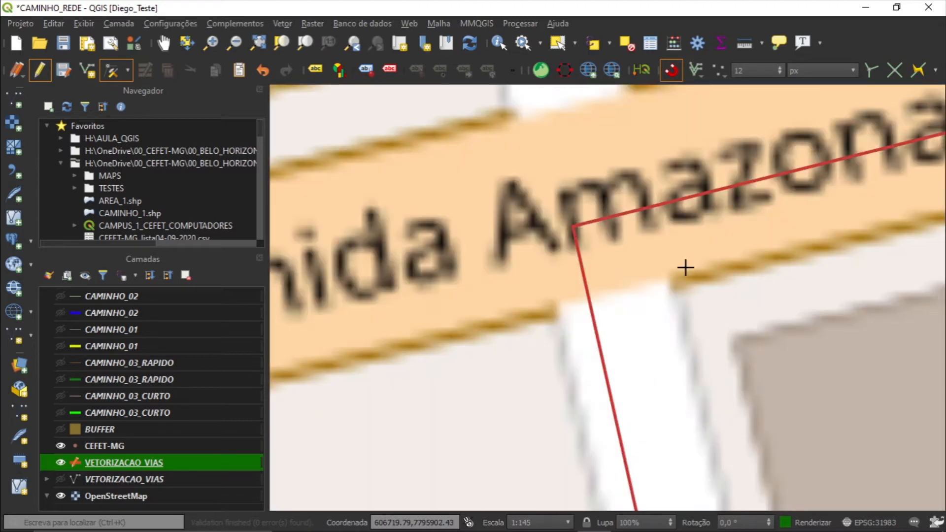
Step: Inspect the Rua Monte Branco junctions and the Rua Alpes crossing with Rua José de Alencar near Pé de Goiaba for disconnected line ends
scroll(686, 267, "down", 2)
scroll(621, 266, "down", 3)
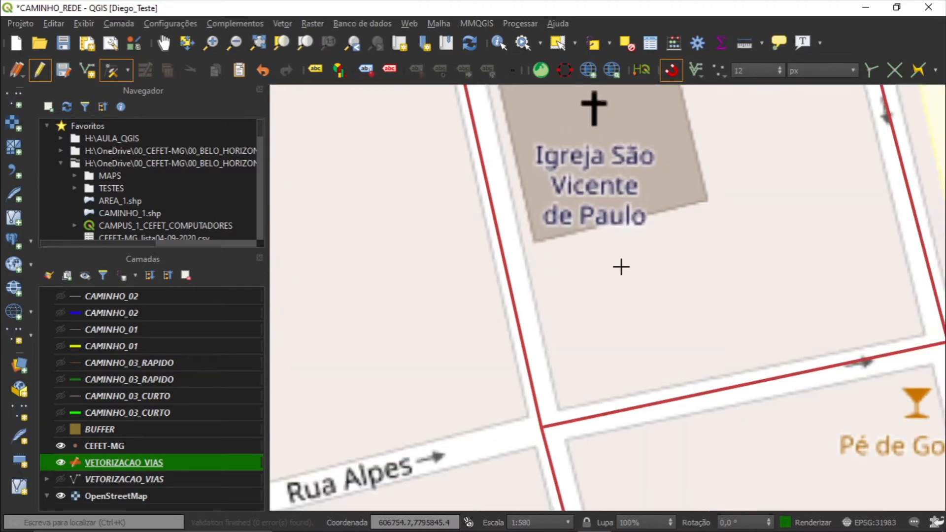
scroll(605, 293, "up", 4)
scroll(606, 294, "down", 2)
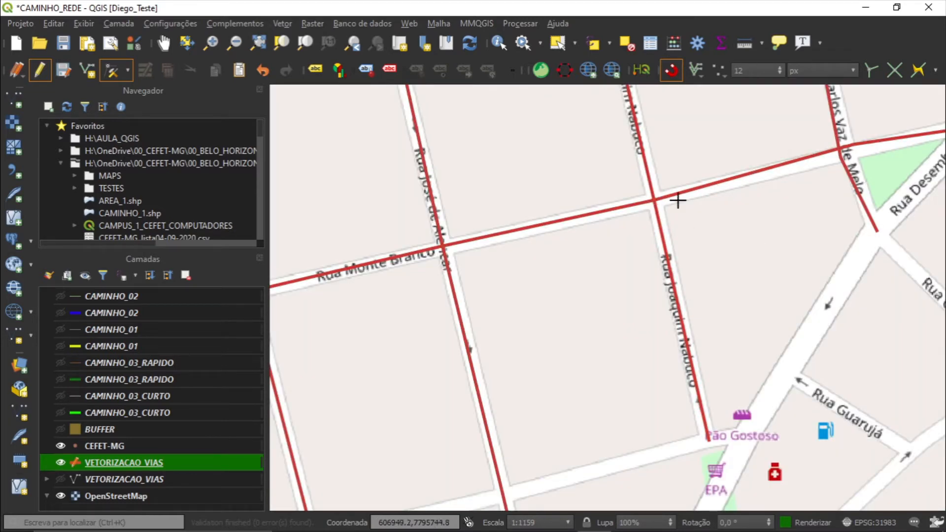
left_click_drag(786, 232, 619, 363)
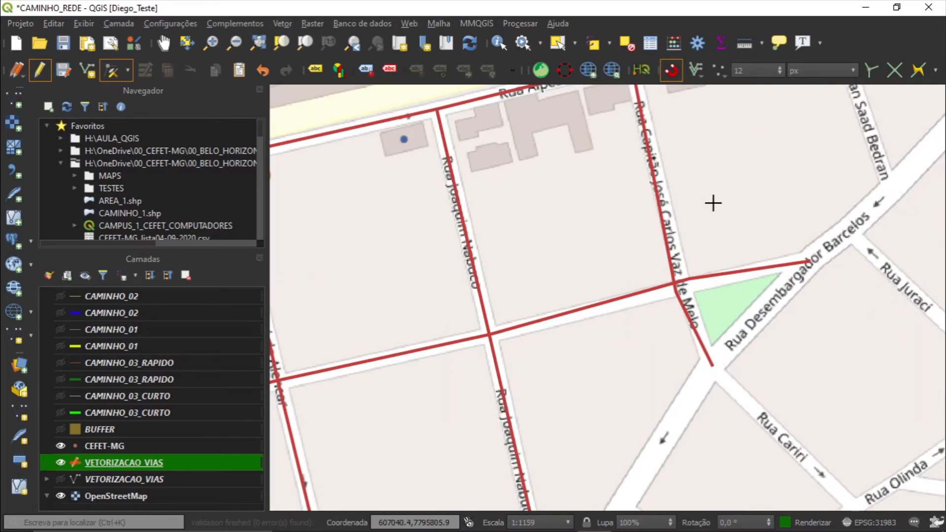
left_click_drag(714, 203, 642, 264)
scroll(667, 333, "up", 1)
scroll(669, 326, "down", 2)
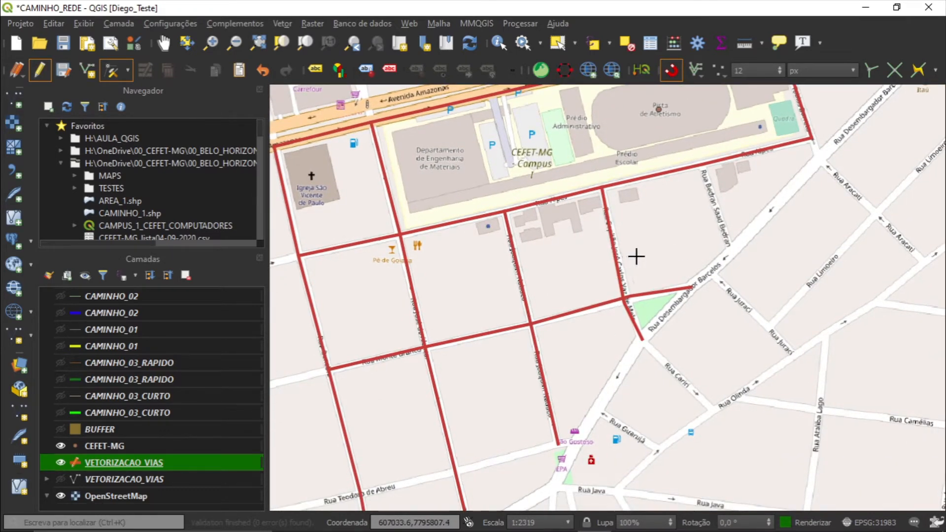
left_click_drag(636, 256, 670, 187)
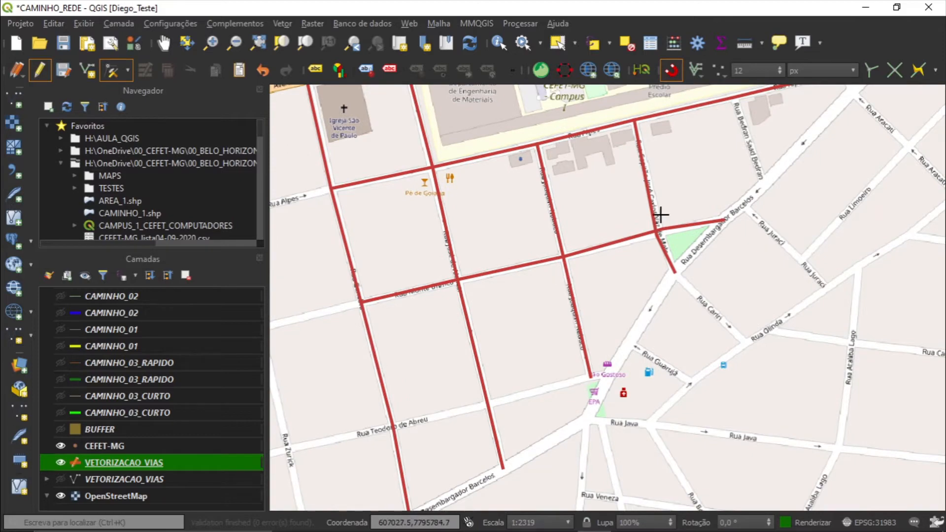
scroll(661, 215, "up", 2)
scroll(663, 271, "down", 4)
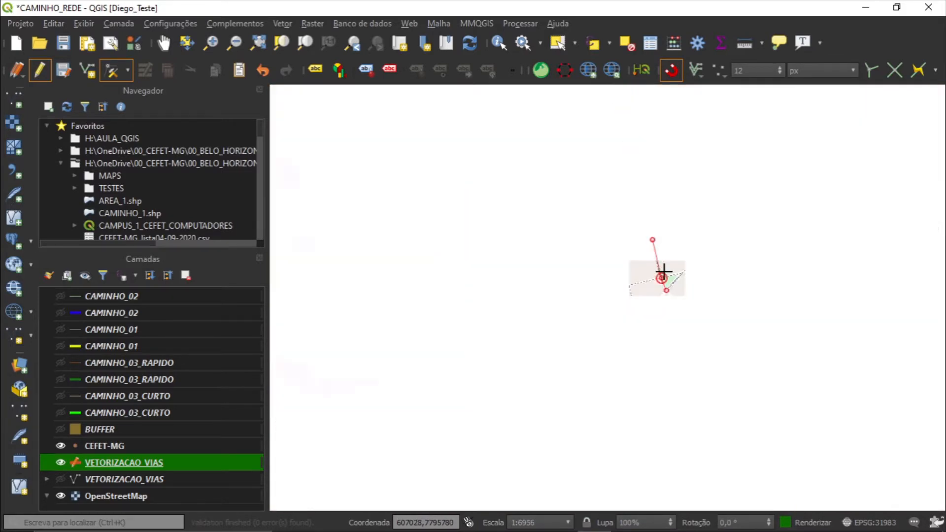
scroll(714, 215, "up", 2)
left_click_drag(361, 346, 515, 260)
scroll(483, 231, "down", 2)
scroll(444, 243, "up", 4)
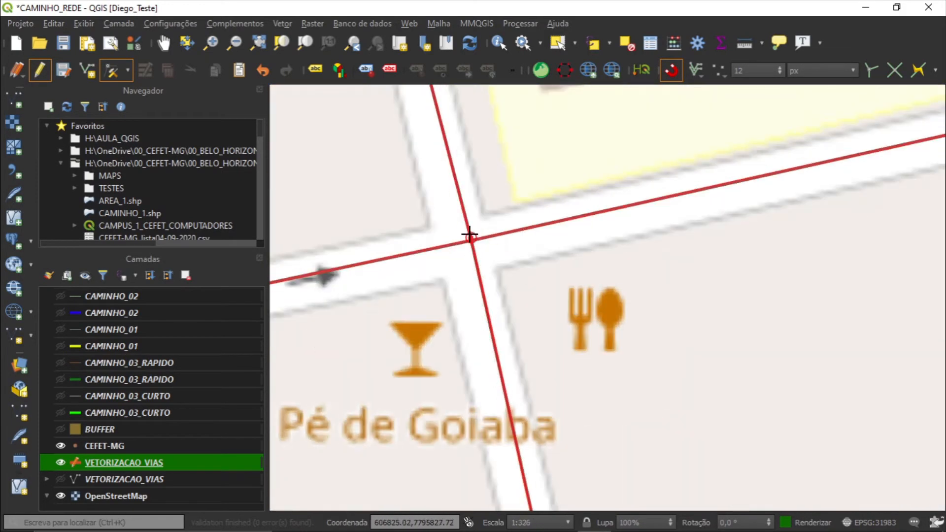
scroll(469, 236, "up", 4)
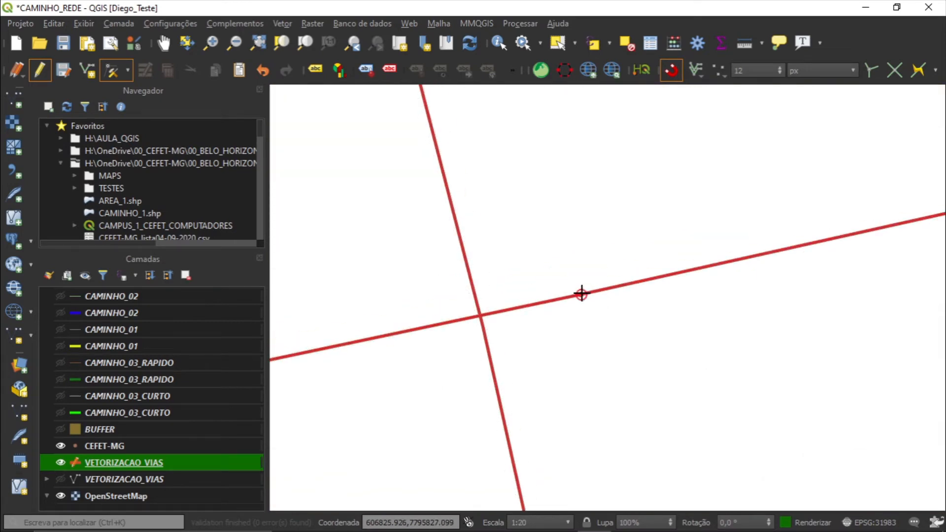
Step: Examine the Rua Monte Branco line's end at Rua Genebra and the Rua Teodoro de Abreu surroundings for disconnected road lines
scroll(480, 324, "down", 4)
scroll(429, 332, "up", 5)
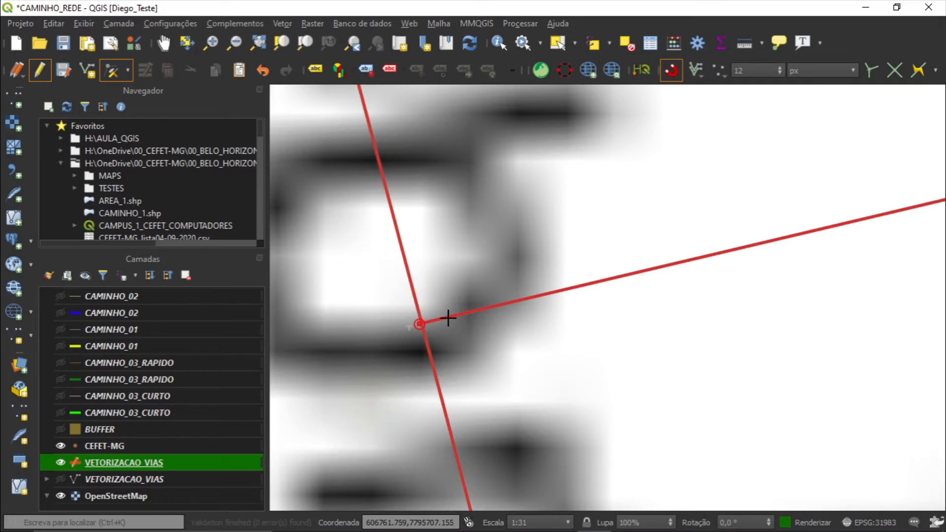
scroll(423, 332, "down", 4)
scroll(434, 338, "up", 5)
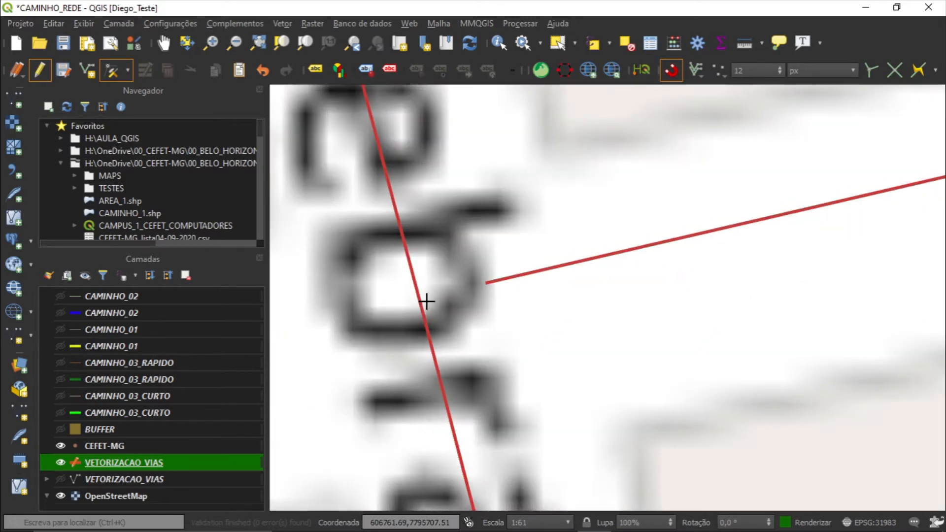
scroll(443, 301, "down", 6)
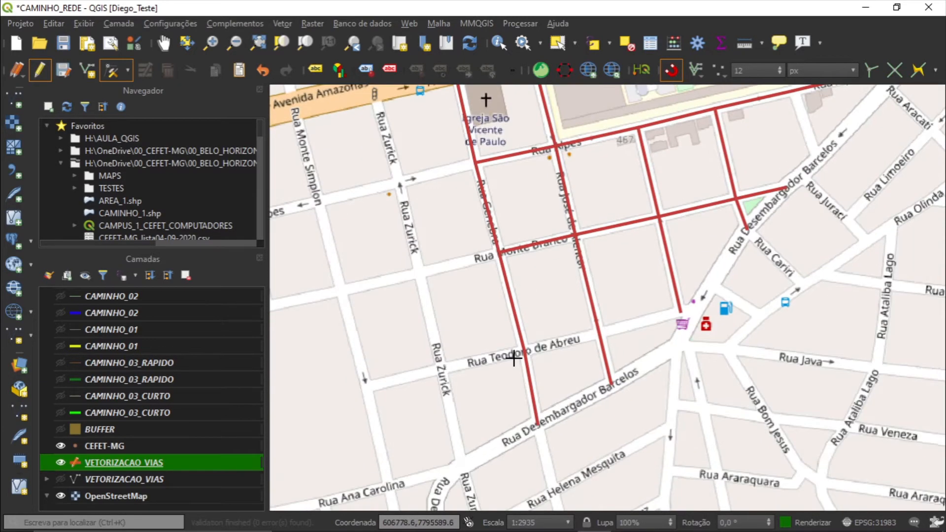
scroll(514, 358, "up", 2)
scroll(686, 276, "down", 3)
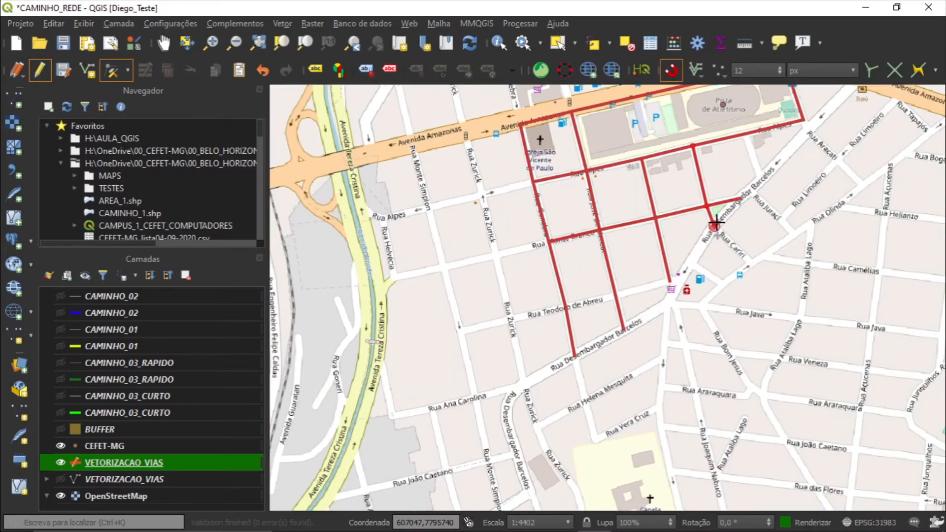
Step: Examine the Rua Capitão José Carlos Vaz de Melo line's junctions with Rua Alpes and Rua Monte Branco for gaps
scroll(717, 223, "up", 5)
scroll(661, 218, "down", 5)
scroll(598, 213, "up", 2)
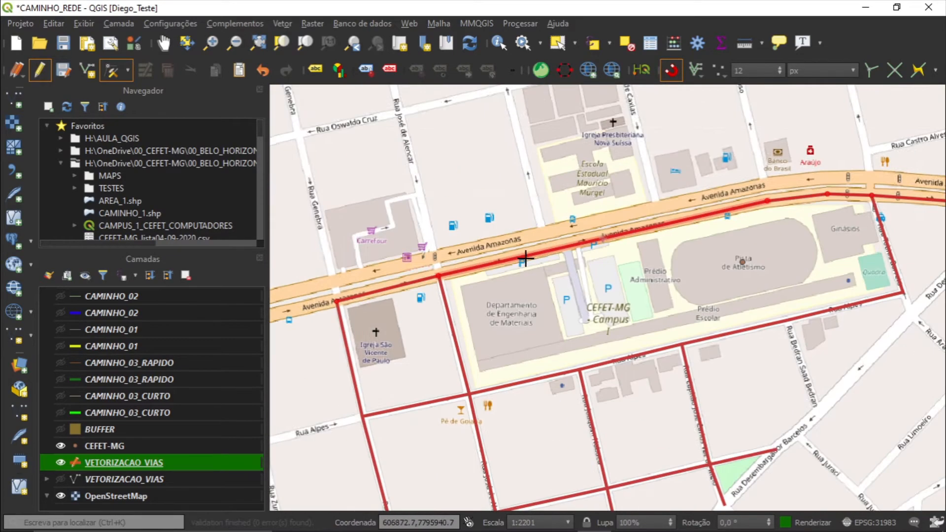
left_click_drag(440, 443, 431, 303)
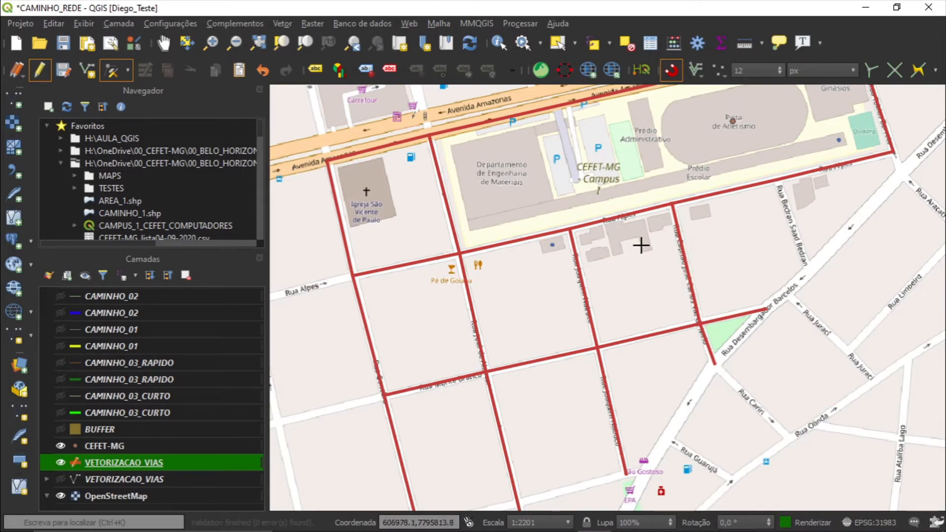
scroll(673, 191, "up", 4)
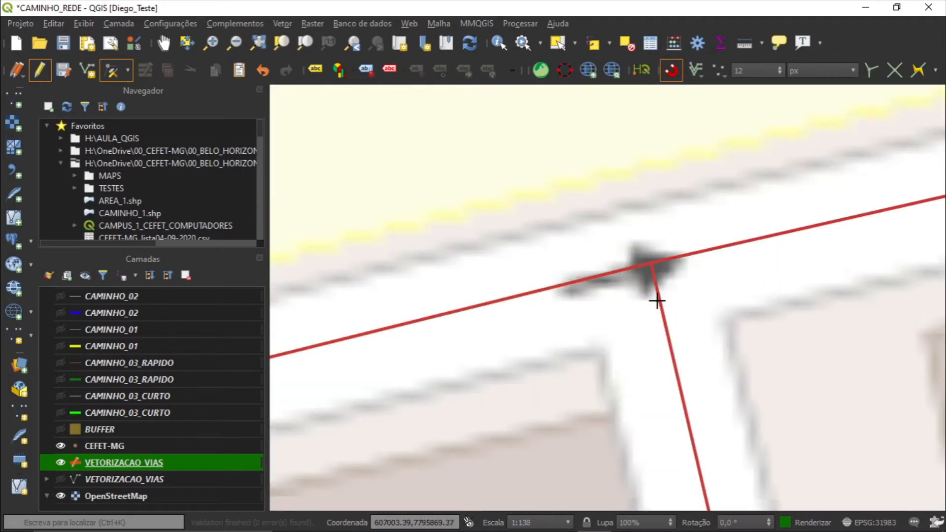
scroll(657, 300, "down", 5)
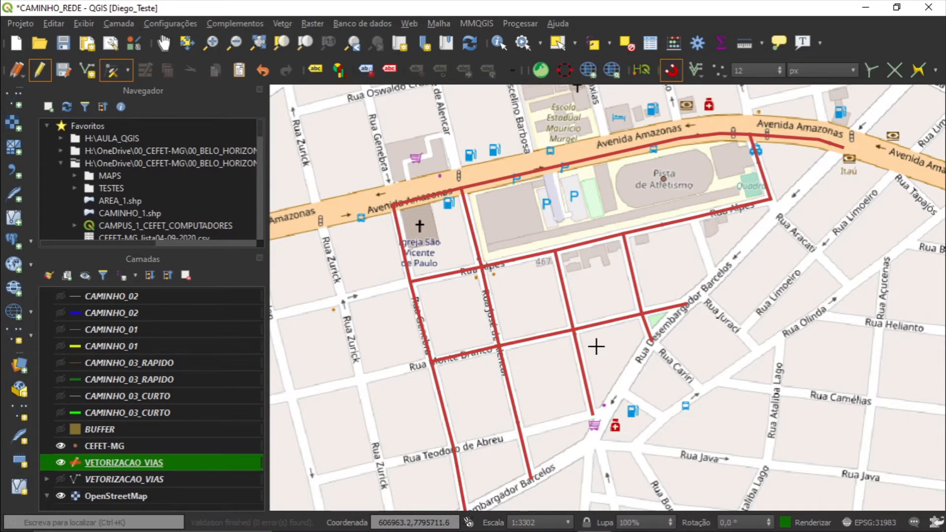
scroll(626, 330, "up", 2)
scroll(650, 296, "up", 2)
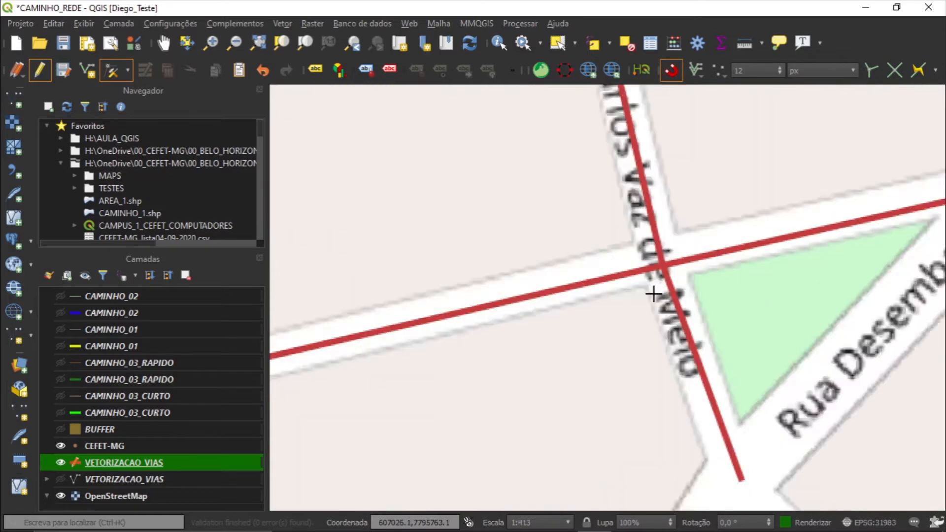
scroll(664, 218, "down", 4)
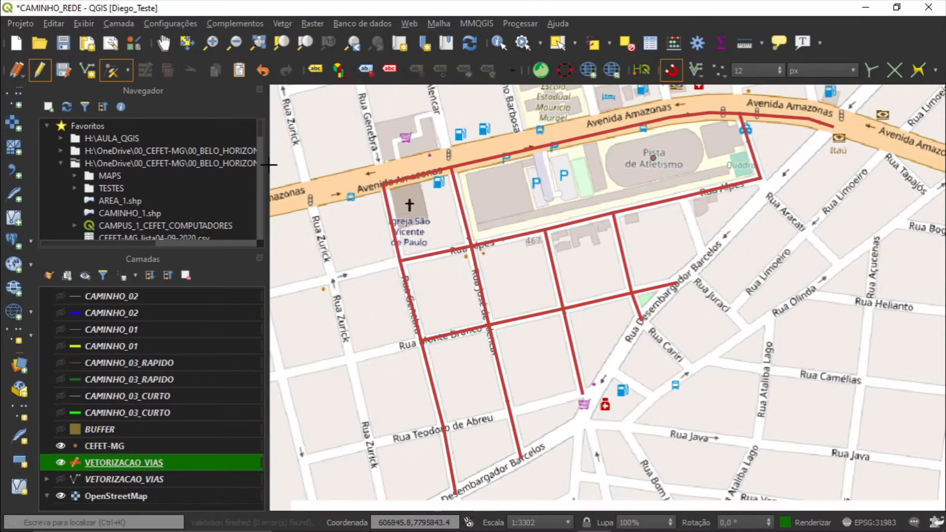
Step: Save the geometry edits of the VETORIZACAO_VIAS layer and end its editing session
left_click(63, 71)
left_click(39, 71)
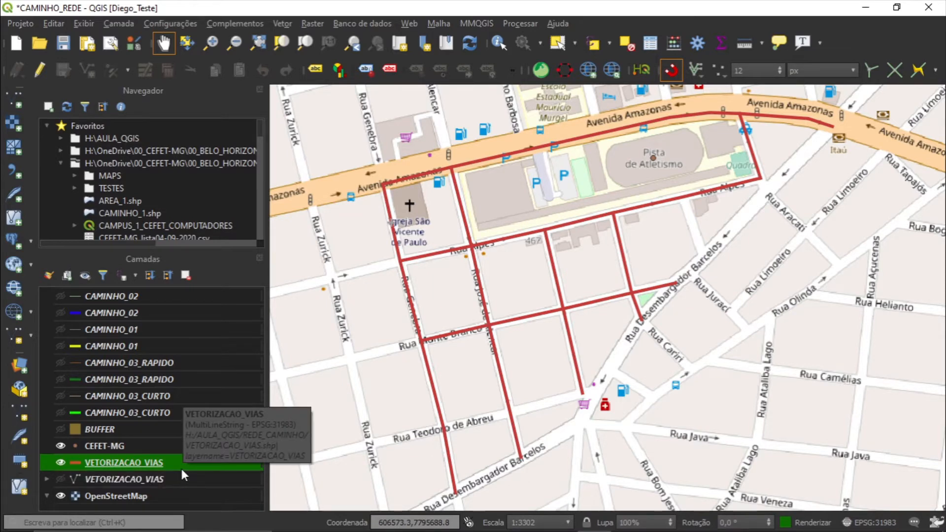
Step: Open the VETORIZACAO_VIAS attribute table for editing and add an integer field VELOCID with comment "Velocidade da via" and length 3
key("F6")
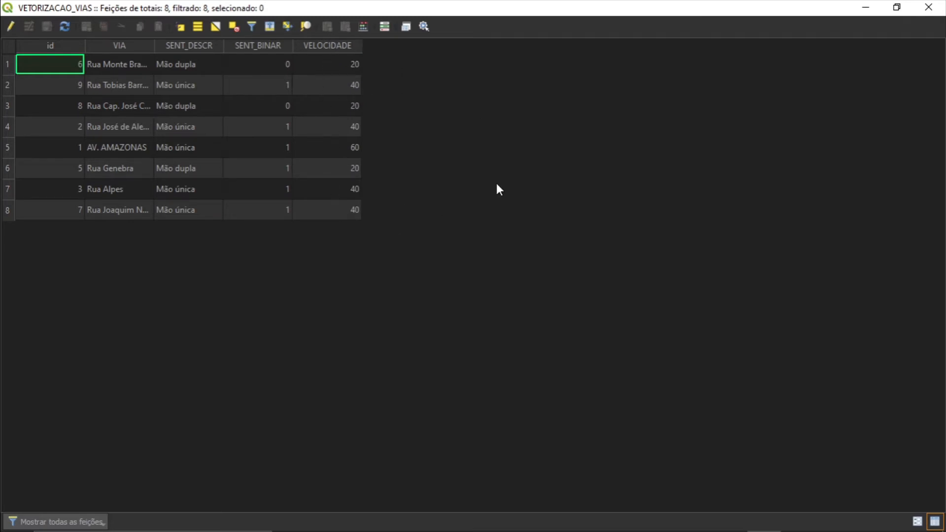
left_click(7, 28)
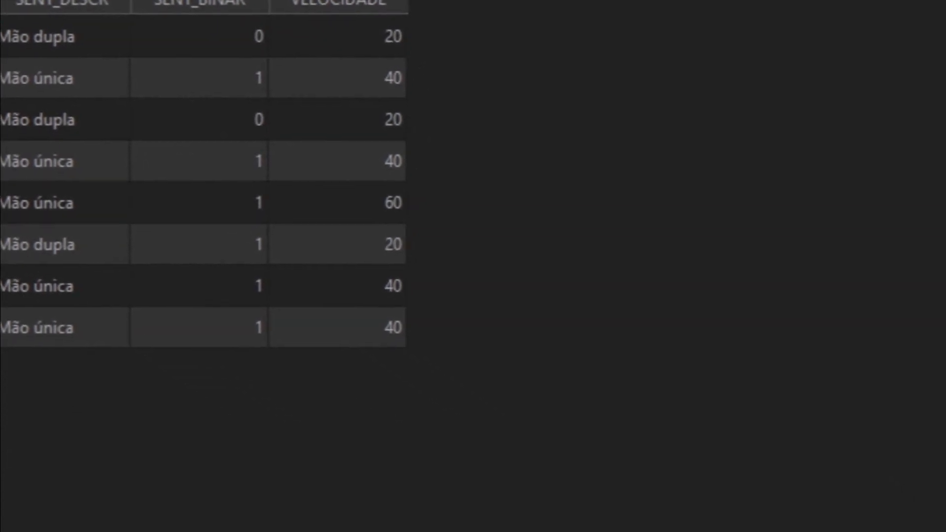
left_click(527, 49)
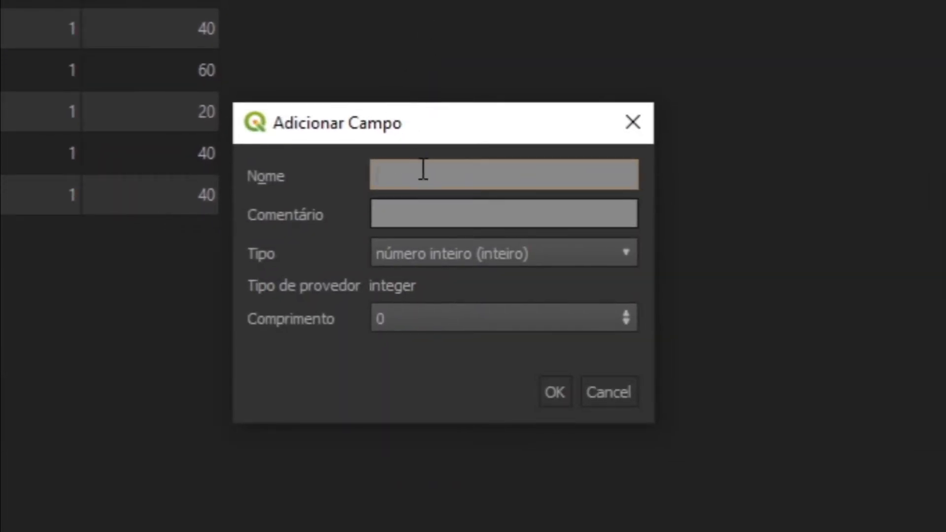
type("VELOCIDADE")
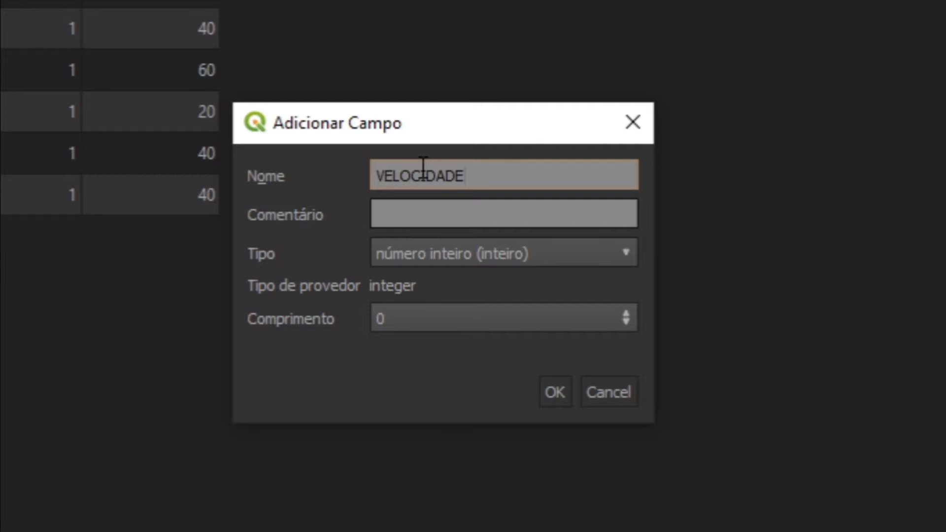
key("BackSpace")
key("BackSpace")
key("BackSpace")
left_click(431, 220)
type("V")
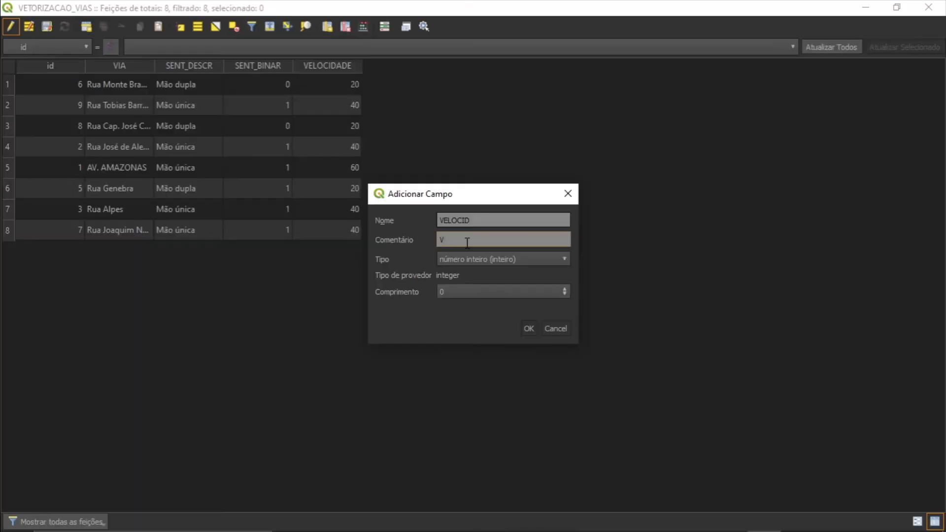
type("elocidade da via")
left_click(488, 292)
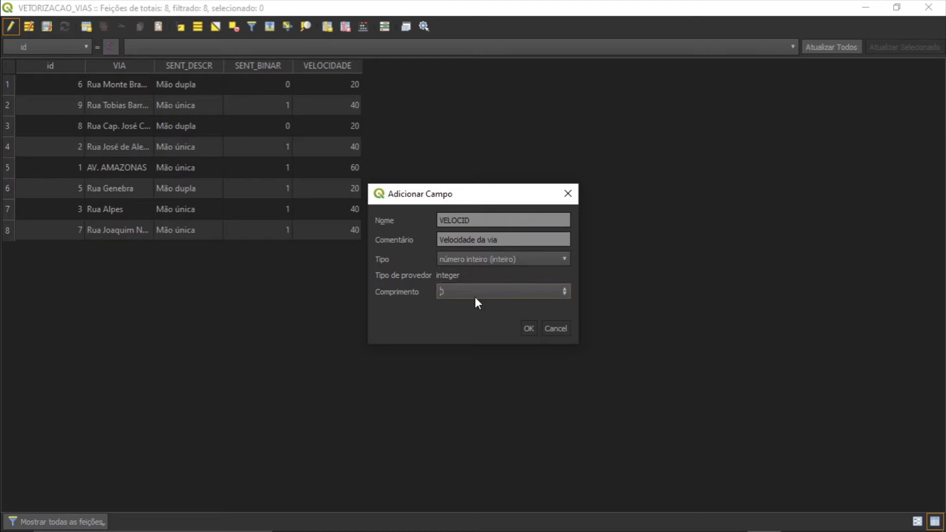
type("3")
left_click(529, 329)
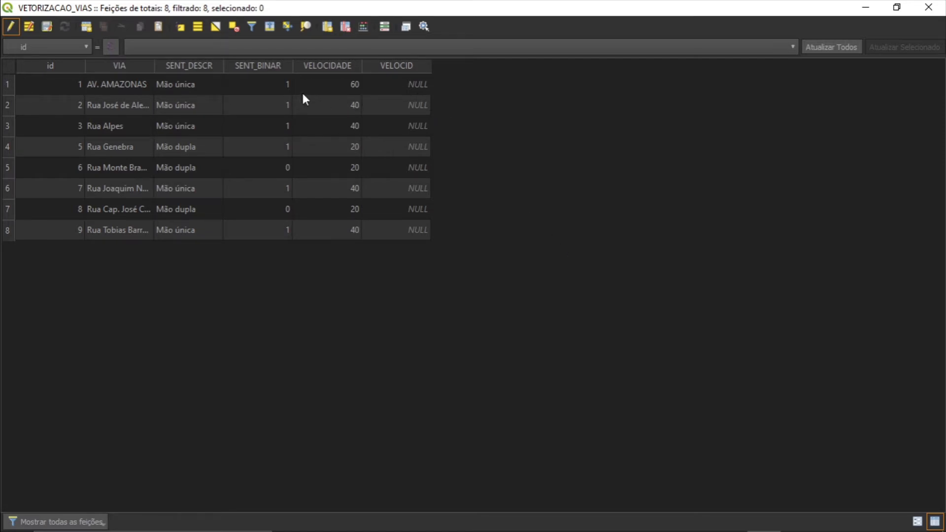
Step: Enter the VELOCID values 60 for AV. AMAZONAS and 40 for Rua José de Alencar and Rua Alpes
left_click(9, 26)
double_click(403, 82)
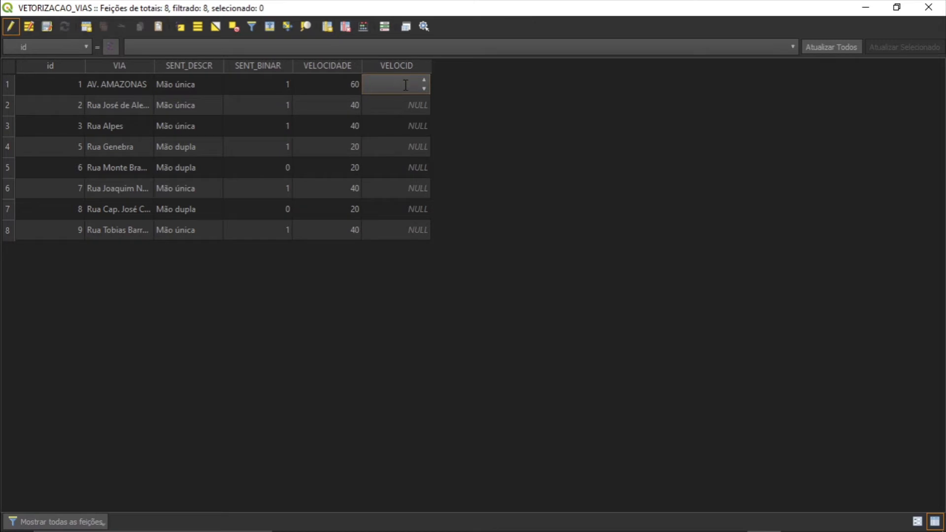
key("Escape")
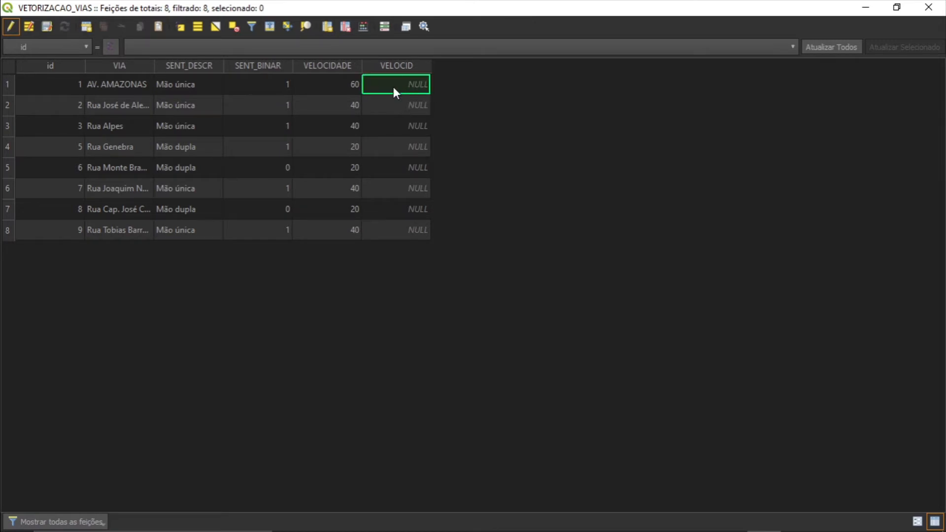
left_click(398, 105)
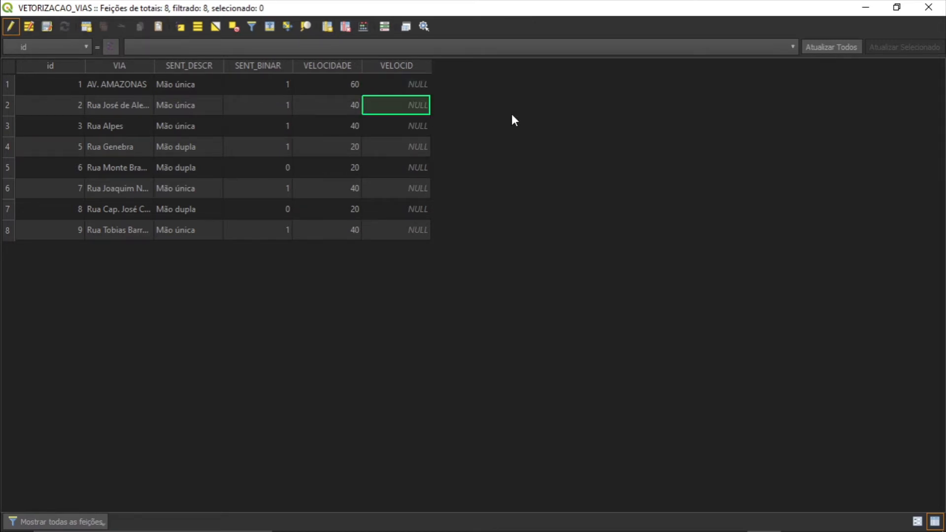
double_click(417, 86)
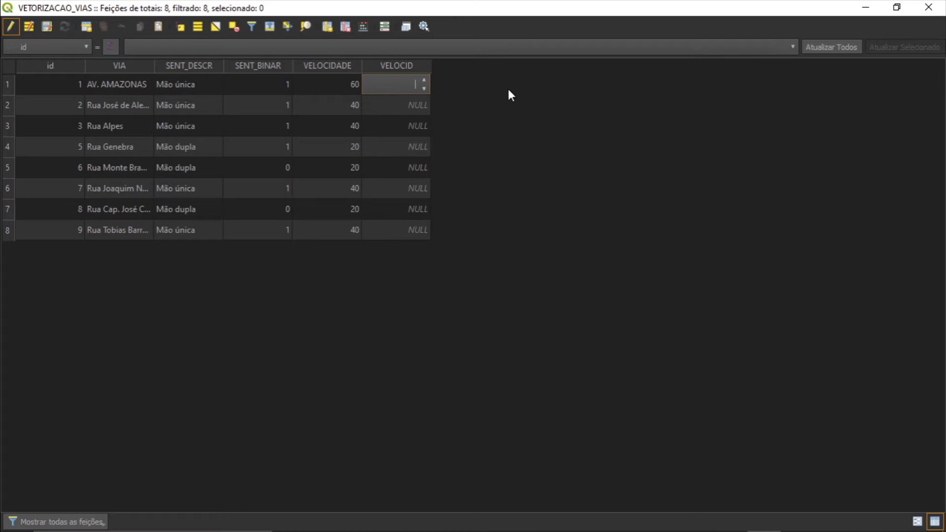
type("60")
double_click(388, 106)
type("40")
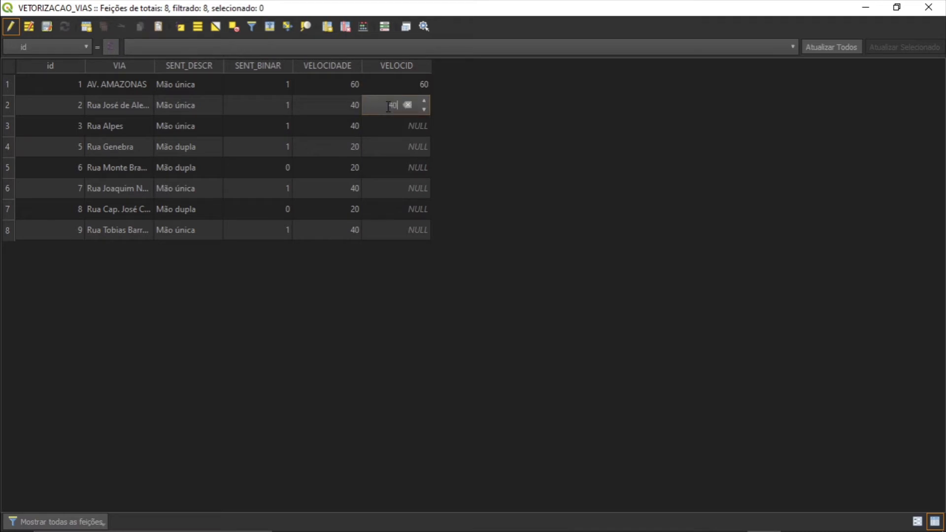
double_click(397, 128)
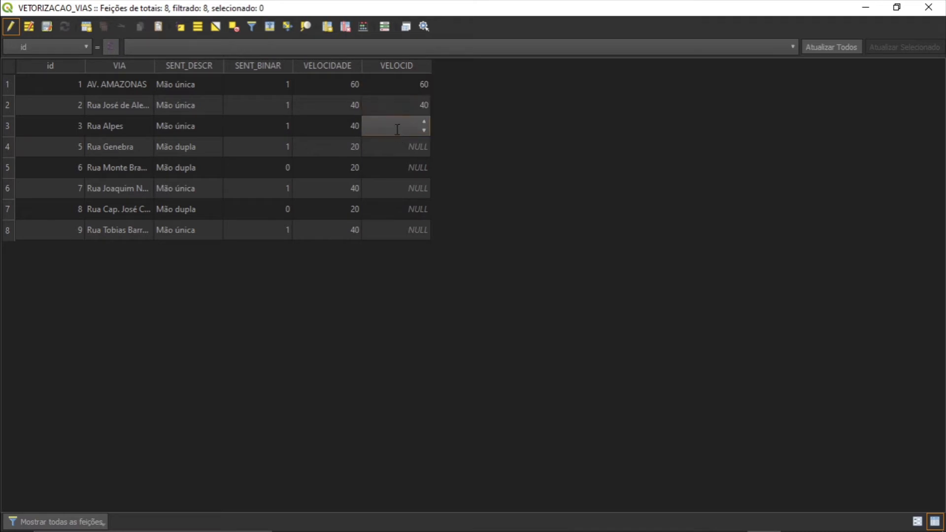
type("40")
Step: Set VELOCID to 20 for Rua Genebra, Rua Monte Branco and Rua Cap. José Carlos, and 40 for Rua Joaquim Nabuco and Rua Tobias Barreto
double_click(390, 153)
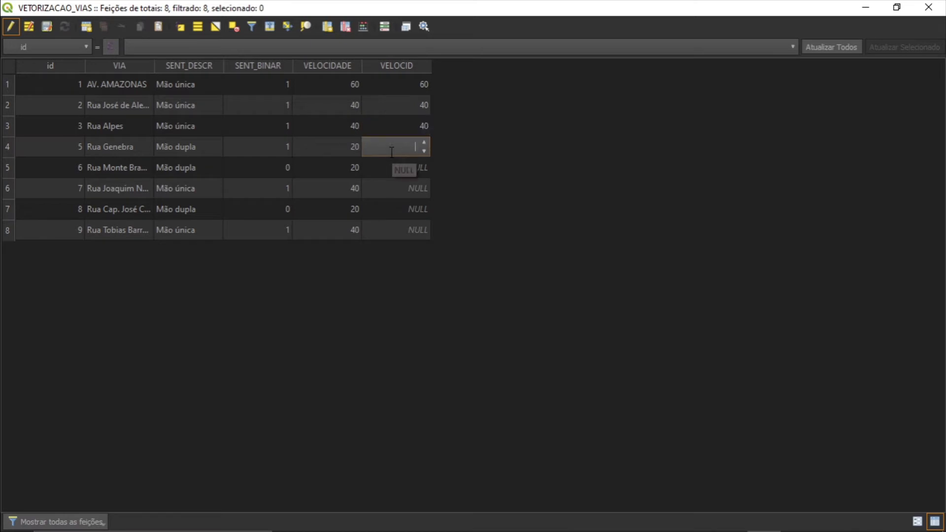
type("20")
double_click(389, 168)
type("20")
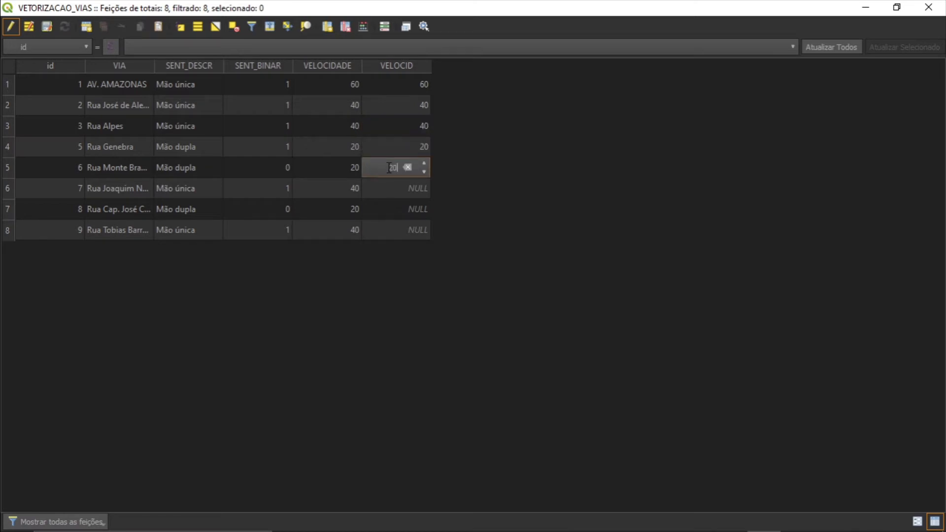
double_click(393, 192)
type("40")
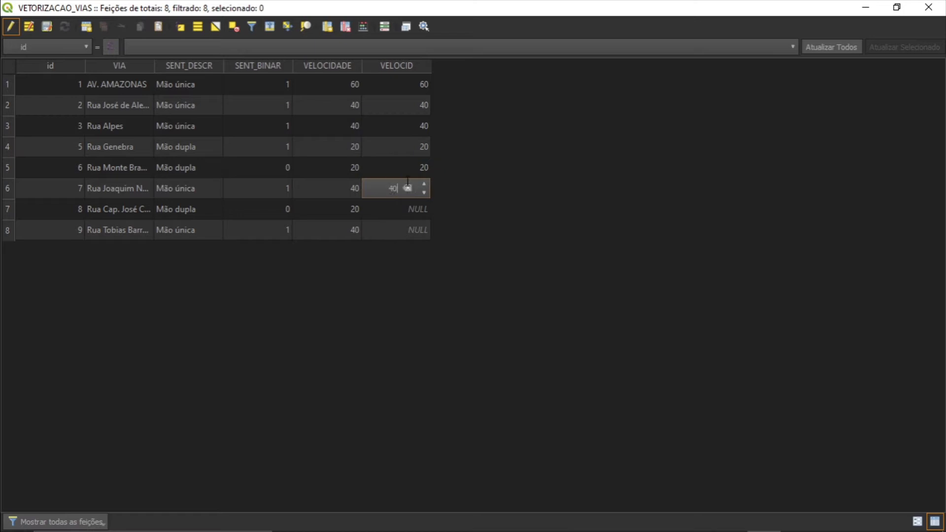
double_click(392, 209)
type("20")
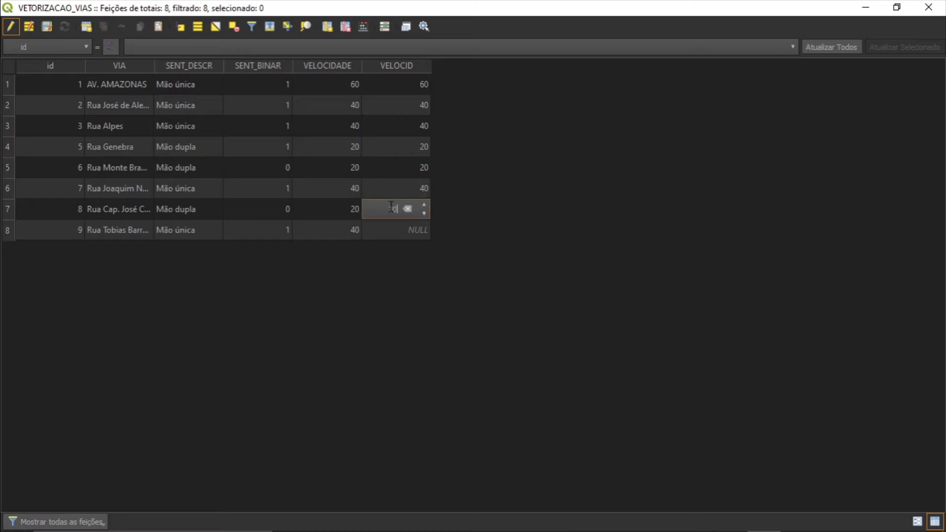
double_click(377, 227)
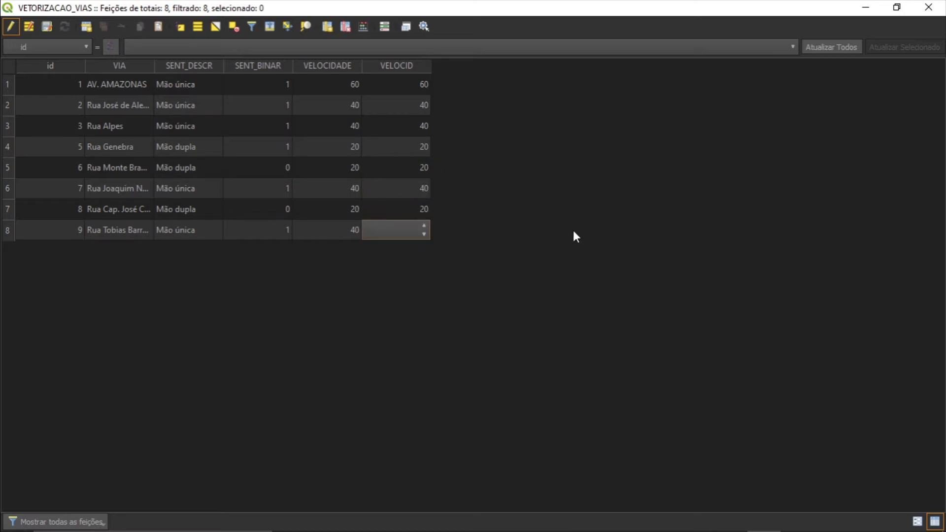
type("40")
key("Return")
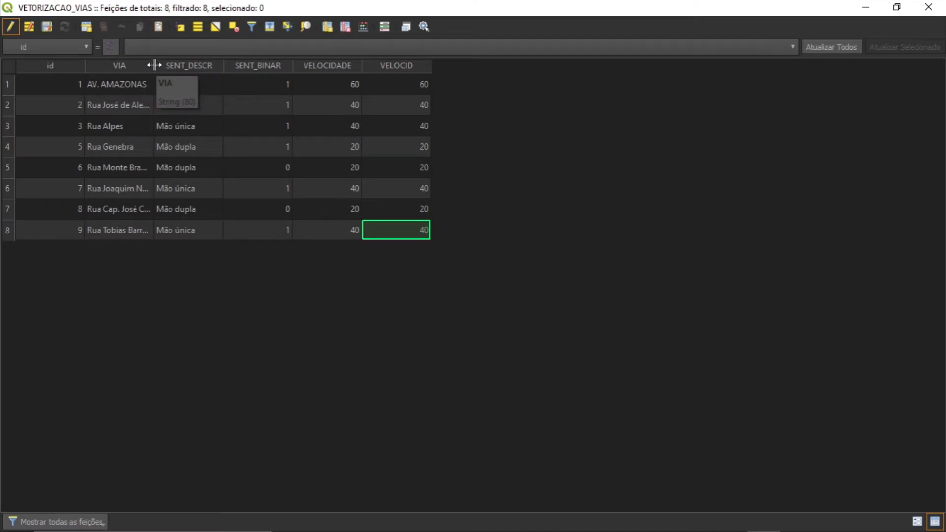
Step: Widen the VIA column to show the full street names, and save the attribute edits before closing the table
left_click_drag(154, 67, 214, 70)
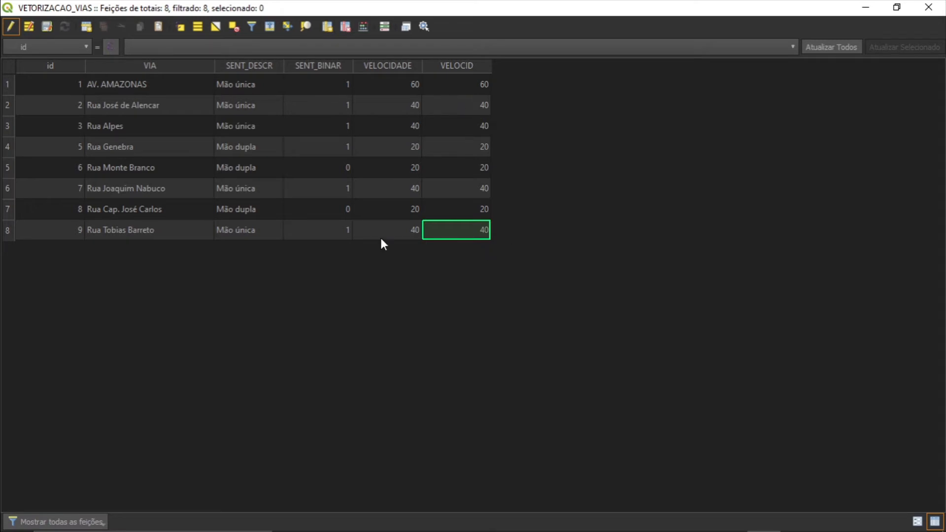
left_click(50, 30)
left_click(14, 28)
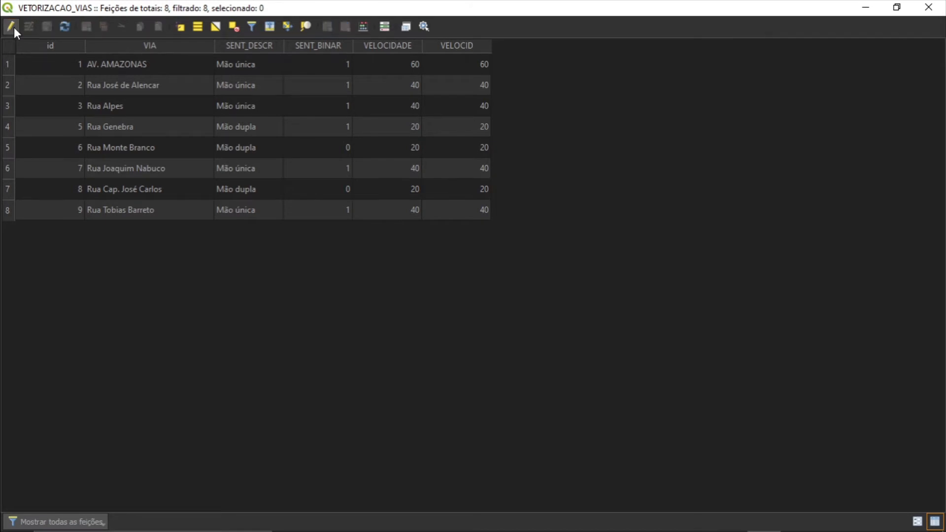
left_click(928, 7)
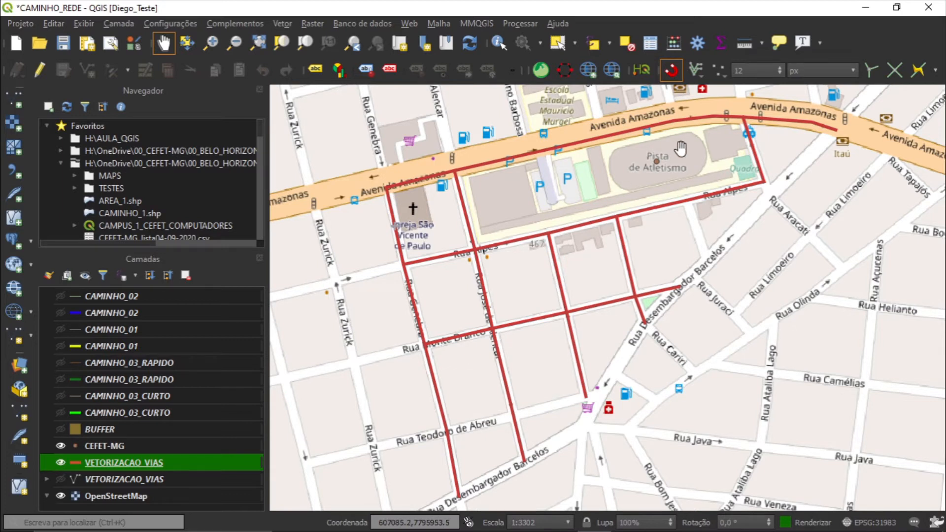
right_click(876, 38)
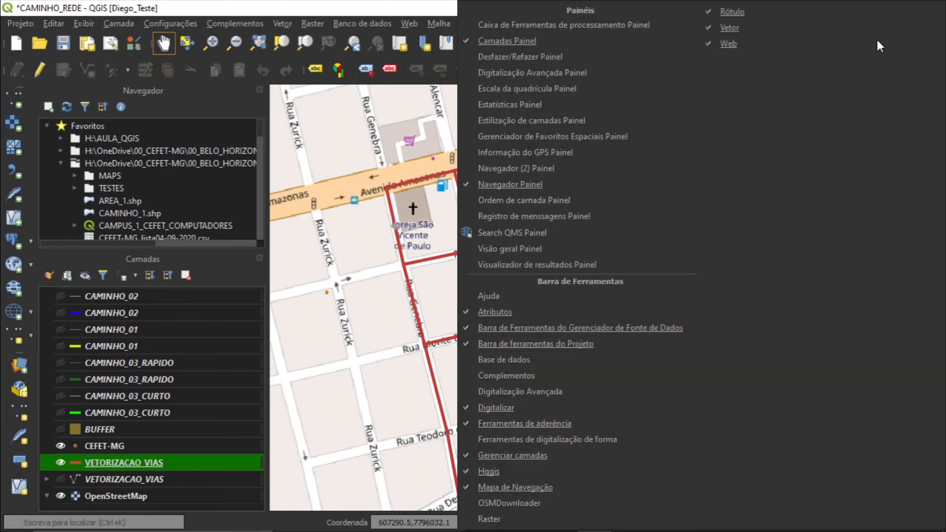
left_click(876, 38)
right_click(497, 43)
left_click(318, 46)
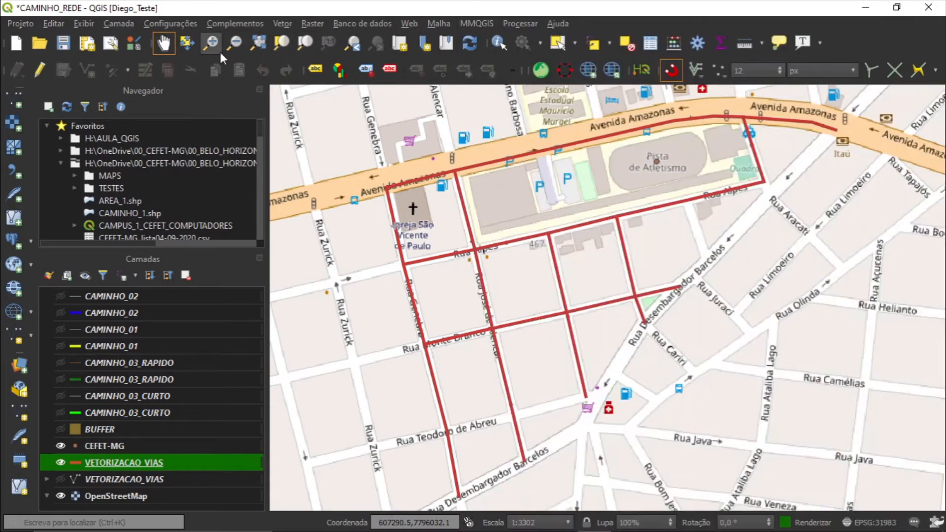
Step: Display the layer styling panel (Estilização de camadas) beside the map
right_click(220, 49)
left_click(171, 51)
right_click(854, 54)
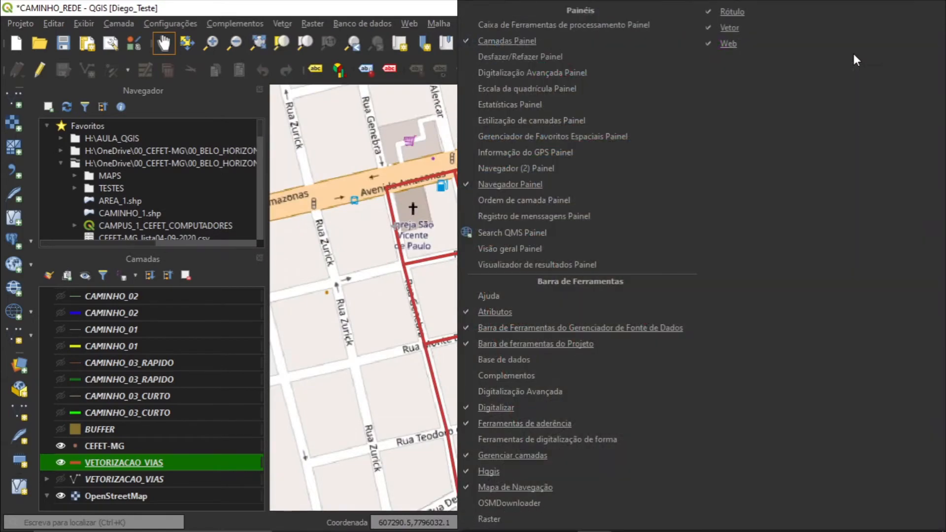
left_click(799, 47)
right_click(848, 42)
left_click(847, 39)
right_click(847, 40)
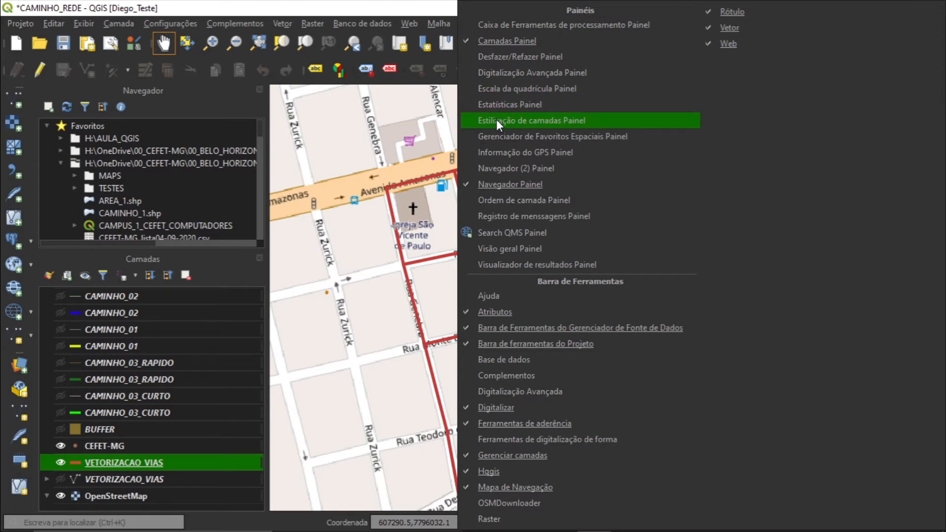
left_click(528, 122)
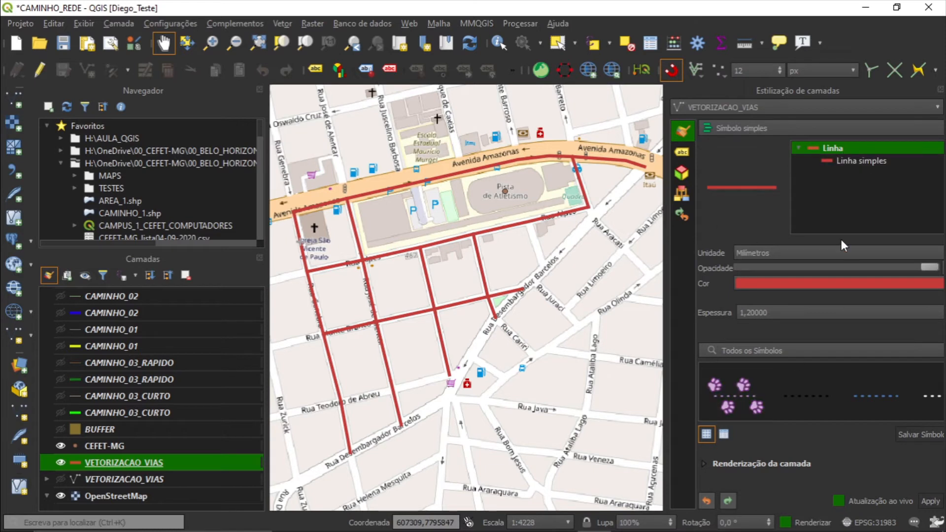
Step: Make VETORIZACAO_VIAS the layer being styled, widen the styling panel, and change its symbology to rule-based (Baseado em regra)
left_click(126, 447)
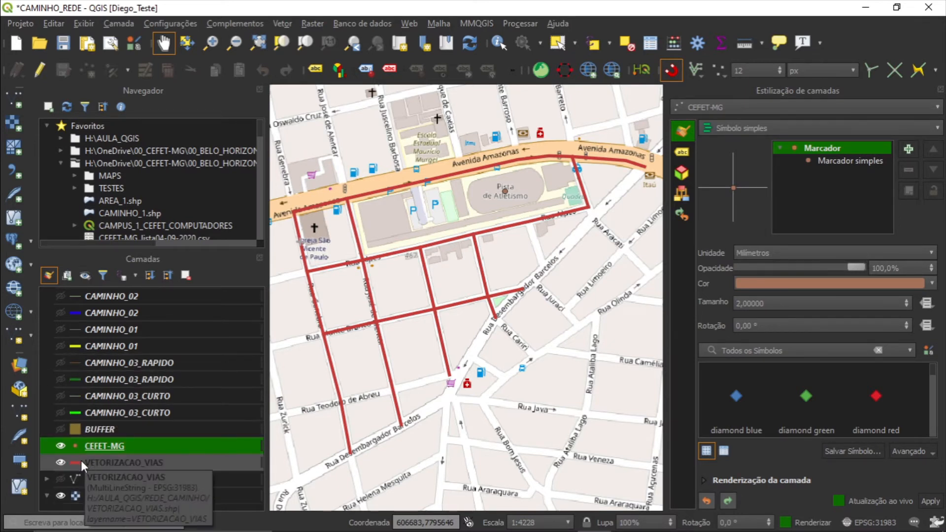
left_click(119, 459)
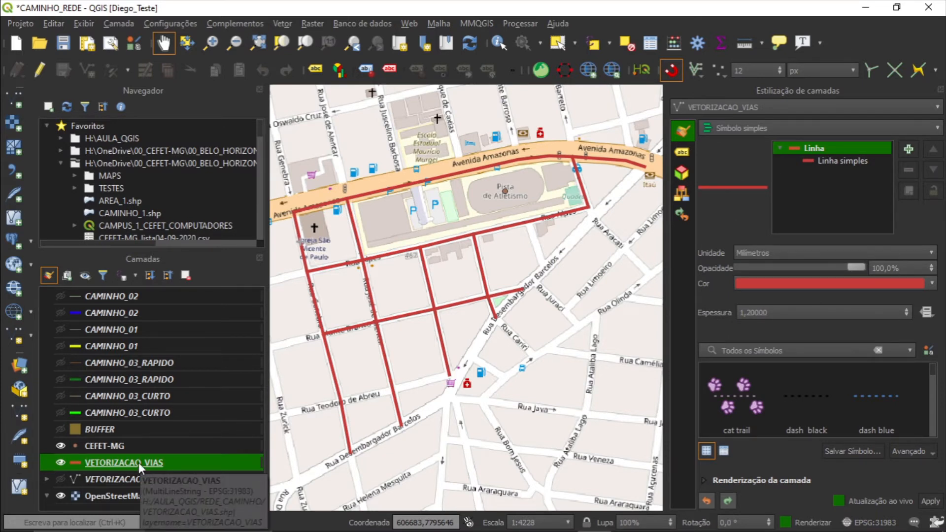
left_click_drag(673, 300, 630, 289)
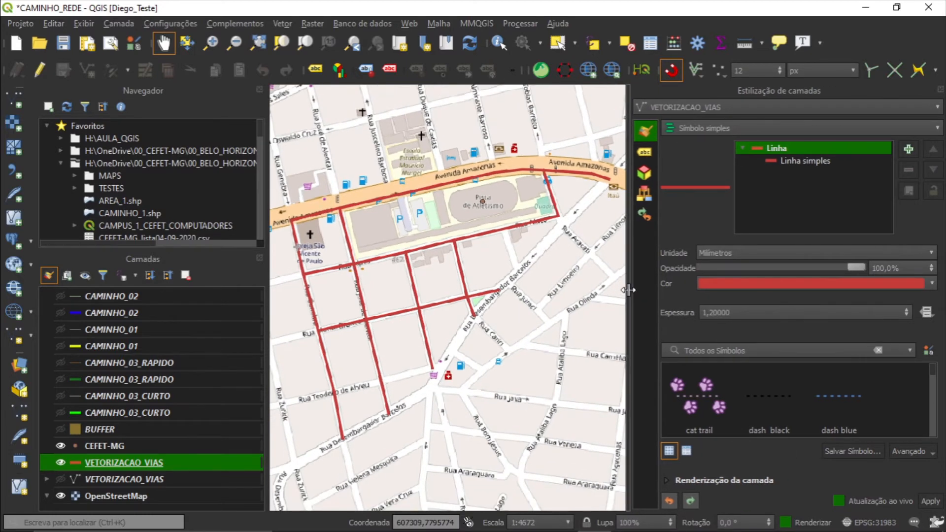
left_click(685, 128)
left_click(734, 179)
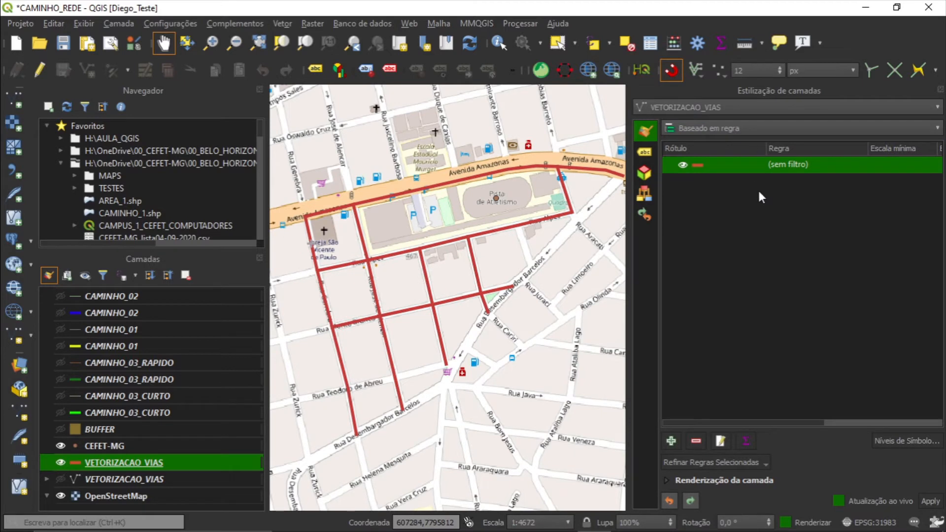
Step: Add a second style rule labelled Sentido with the filter expression "SENT_BINAR" = 1
left_click(699, 178)
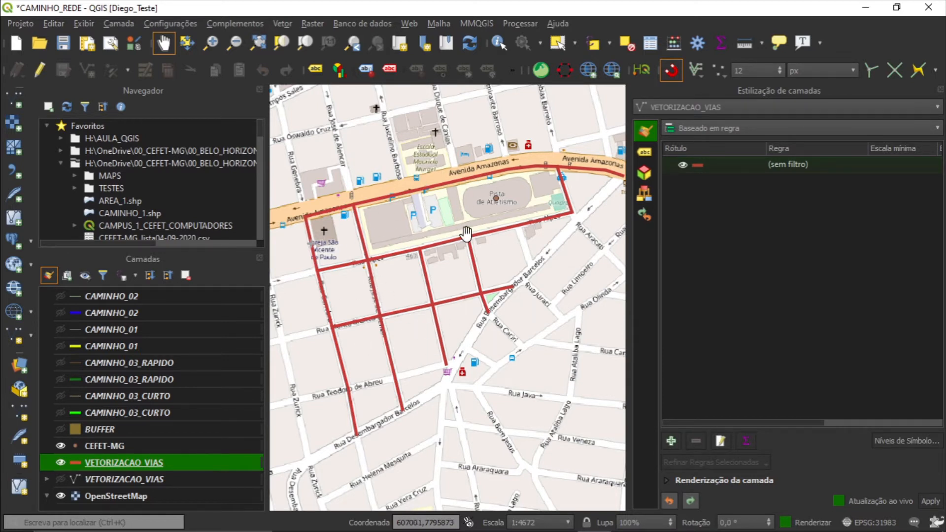
left_click(670, 441)
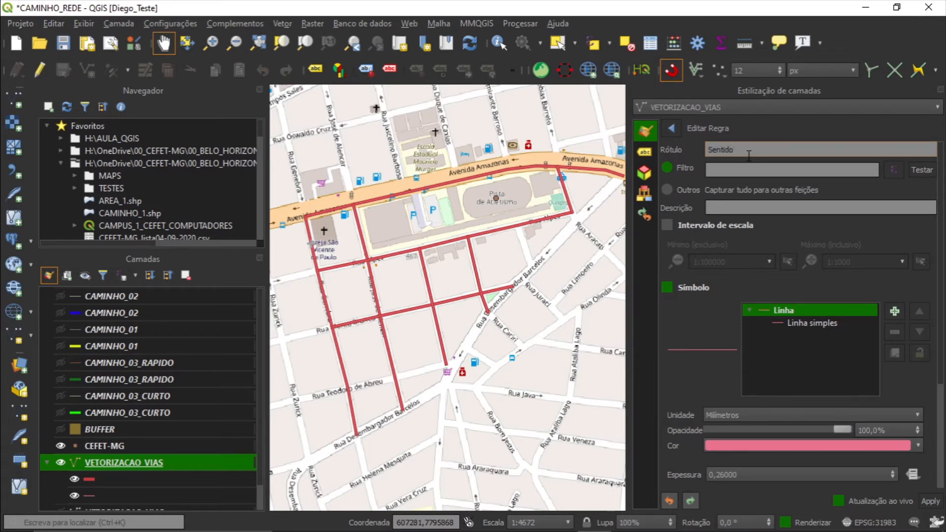
left_click(895, 170)
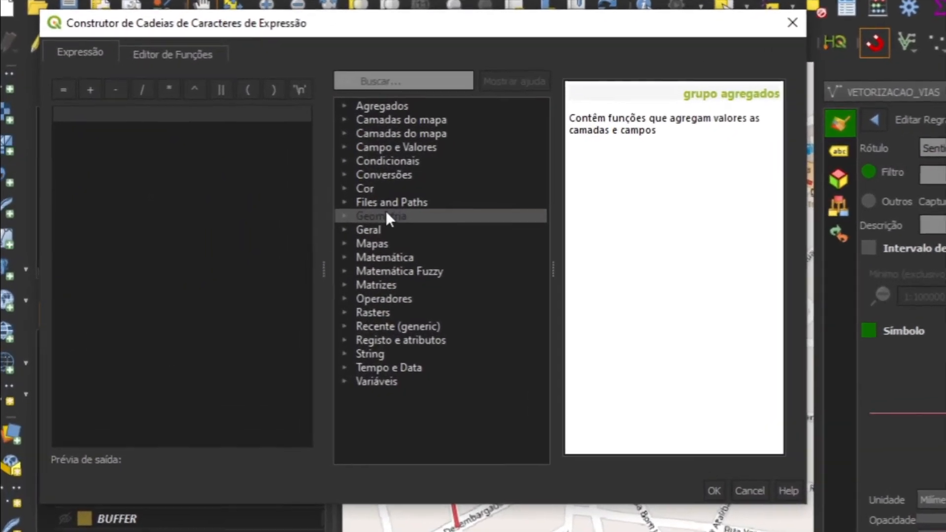
left_click(345, 147)
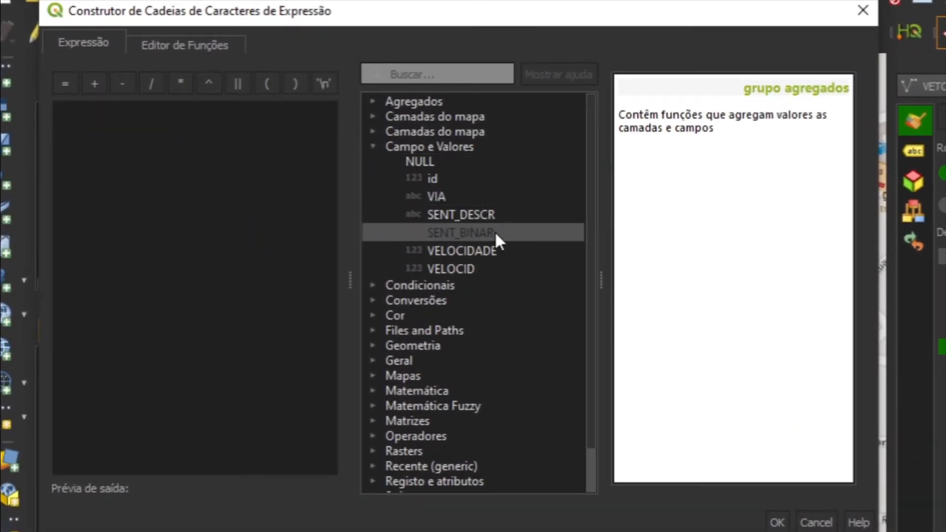
double_click(495, 232)
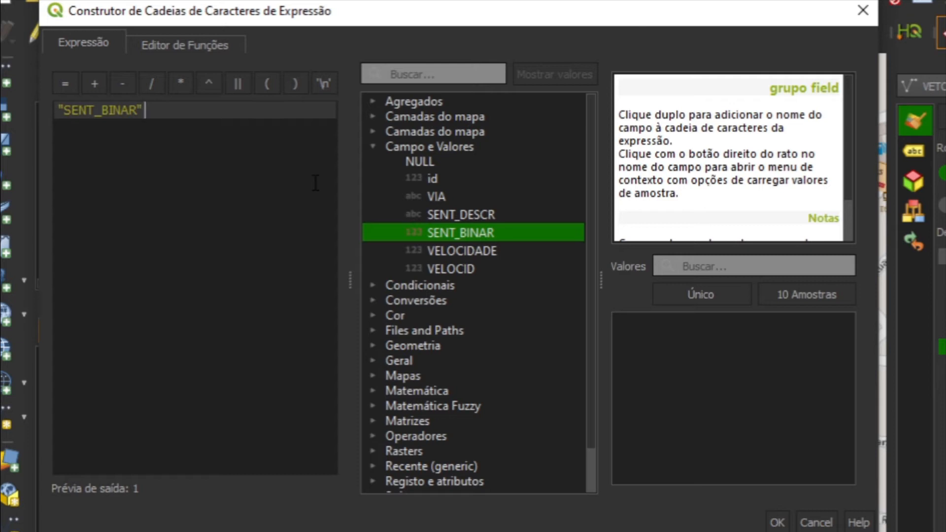
type("= ")
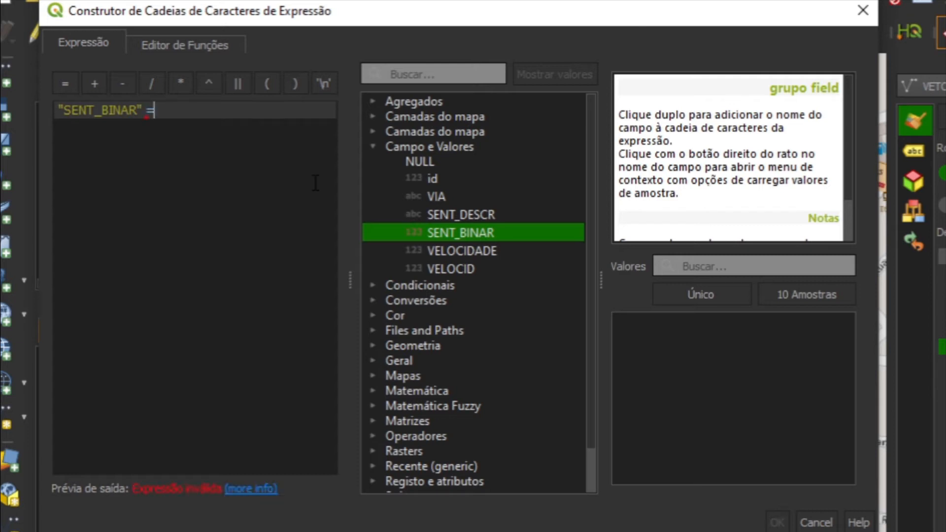
type("1")
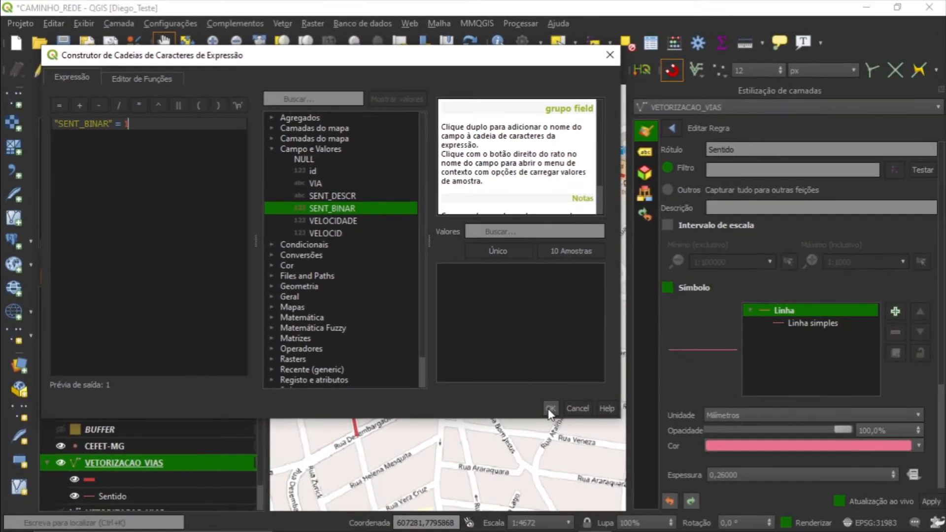
left_click(767, 519)
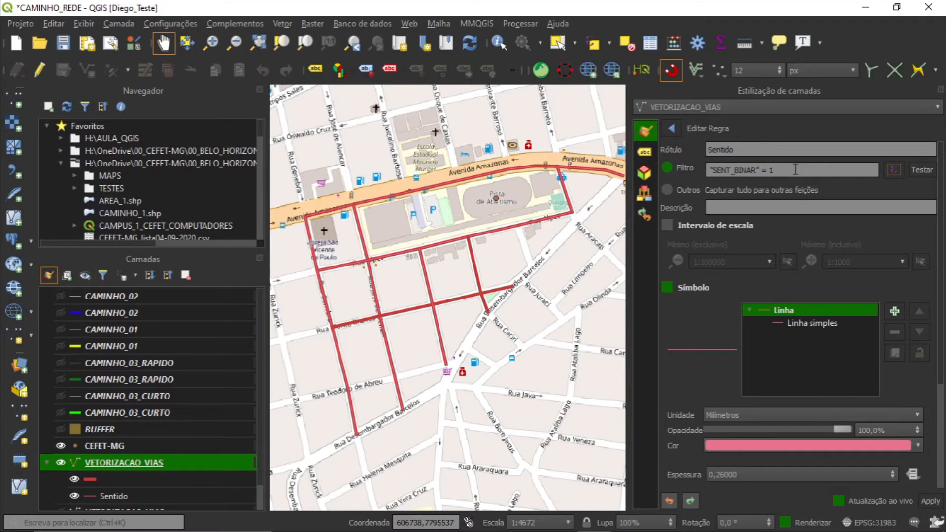
Step: Change the Sentido rule's simple line symbol layer to a marker line (Marcador de linha), widening the styling panel further
left_click(812, 324)
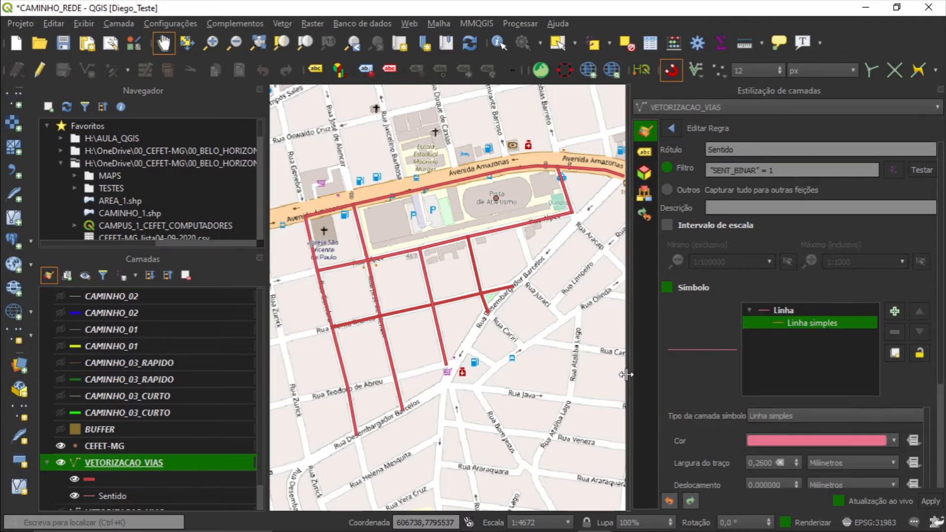
left_click_drag(629, 375, 598, 371)
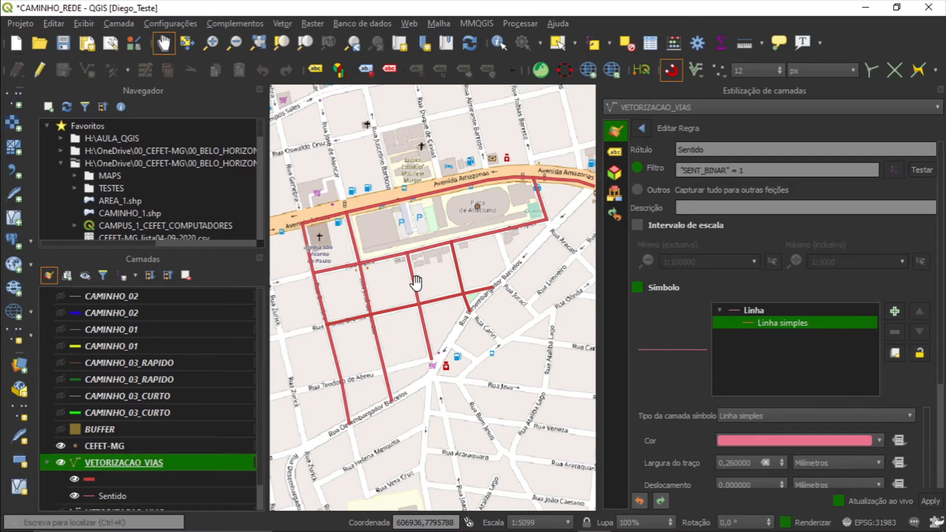
left_click(826, 415)
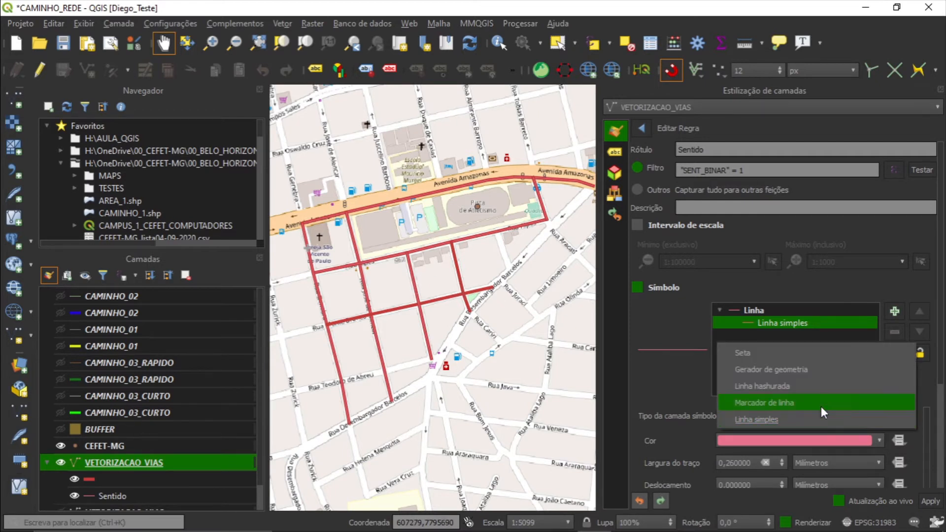
left_click(820, 404)
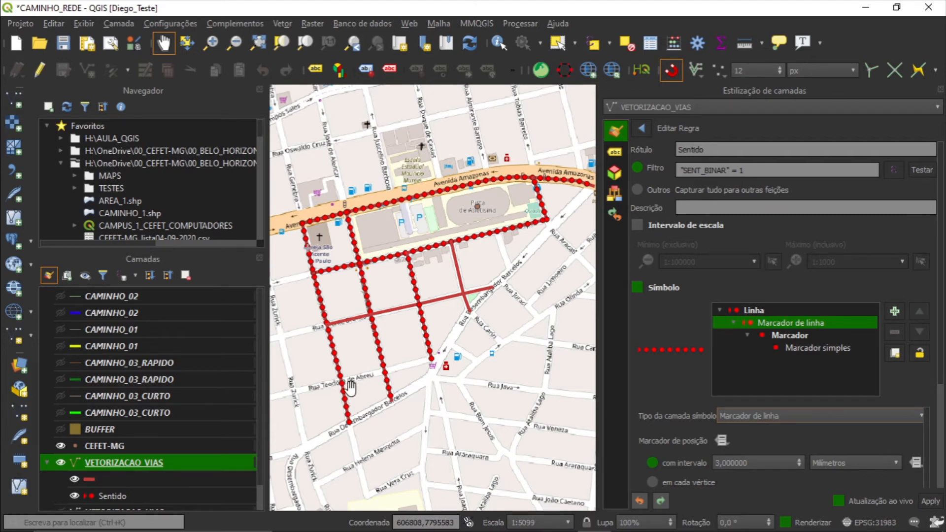
Step: Examine the map to see which streets carry the Sentido markers and which are drawn as plain lines
scroll(330, 327, "up", 5)
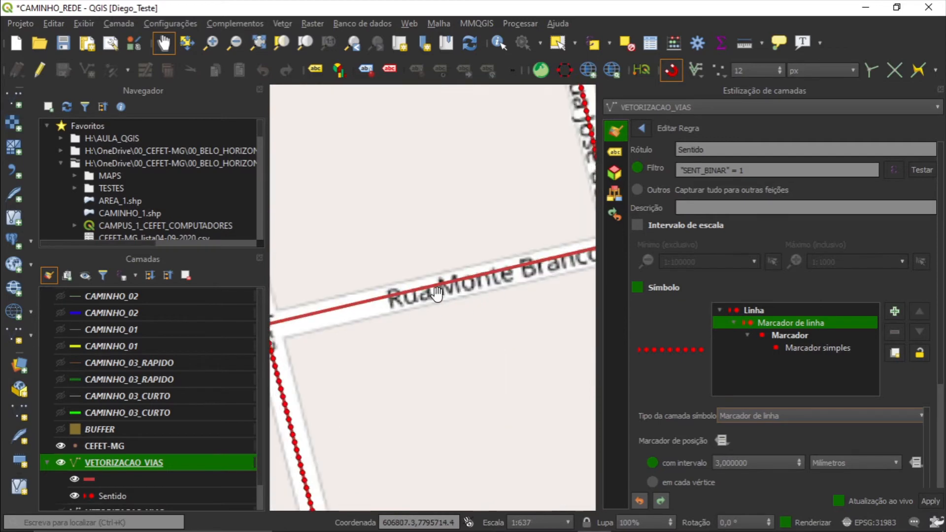
scroll(436, 295, "down", 3)
left_click_drag(516, 303, 382, 323)
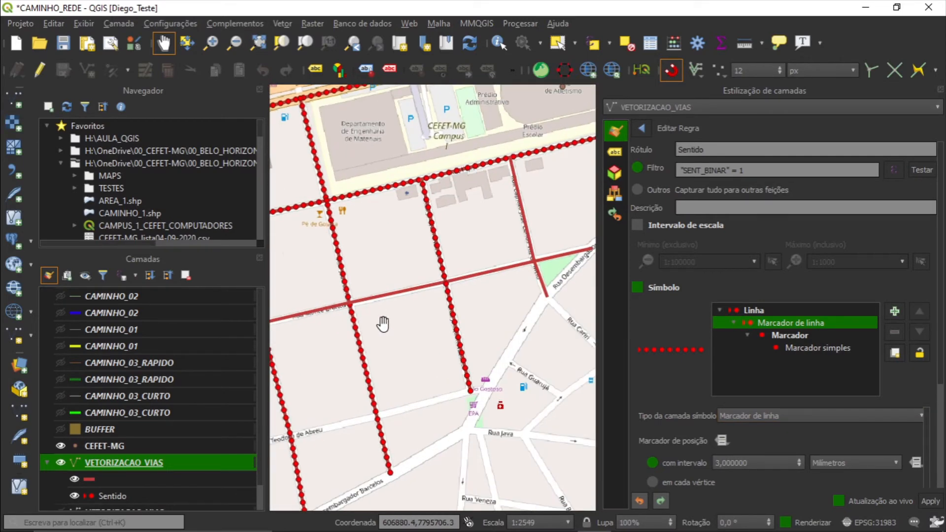
scroll(383, 323, "down", 2)
scroll(418, 311, "up", 3)
scroll(450, 365, "down", 3)
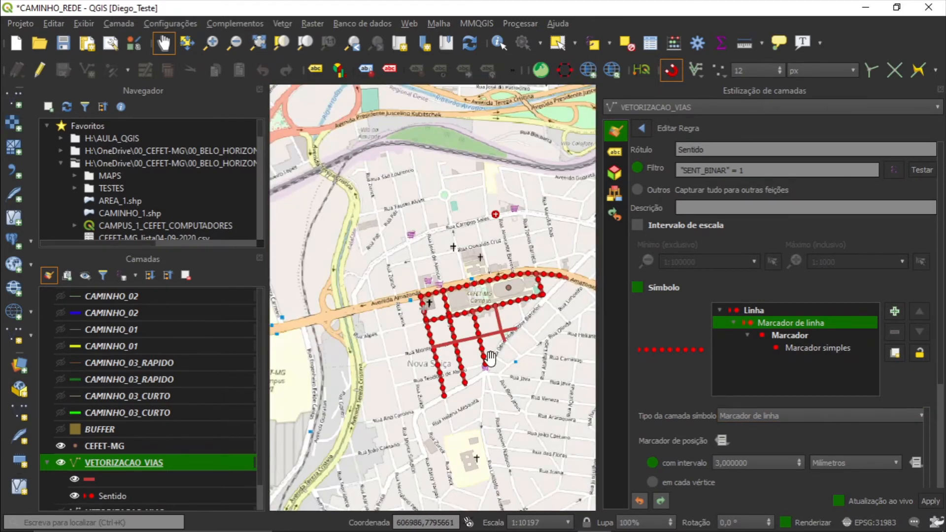
scroll(488, 358, "up", 1)
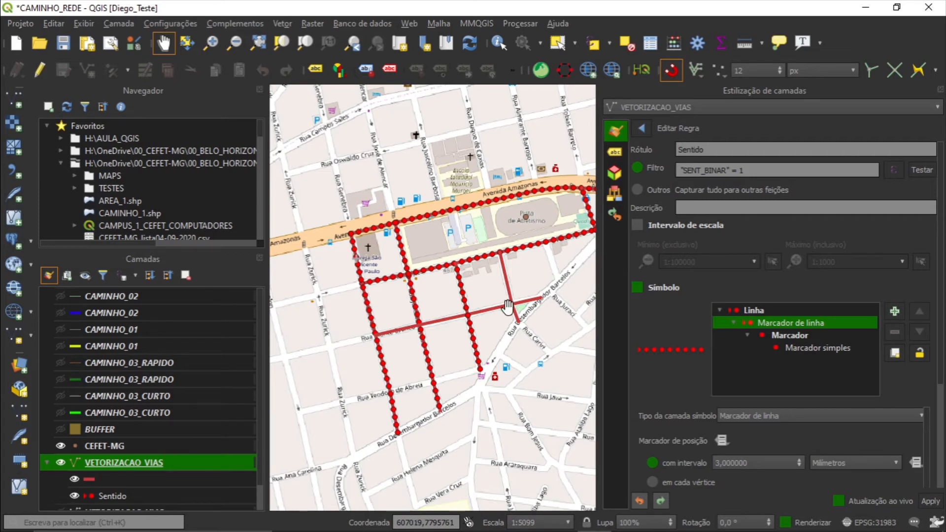
left_click_drag(508, 306, 494, 308)
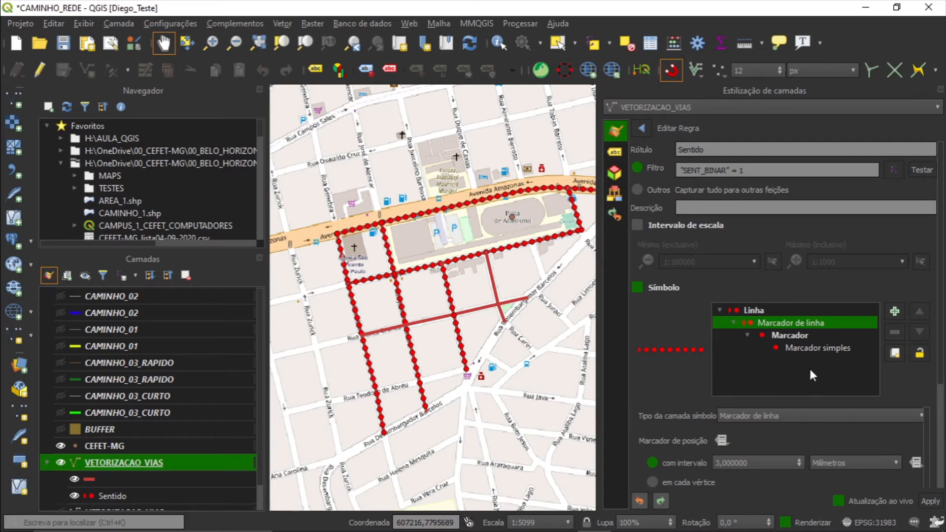
Step: Set the shape of the Sentido rule's simple marker to filled_arrowhead
left_click(819, 347)
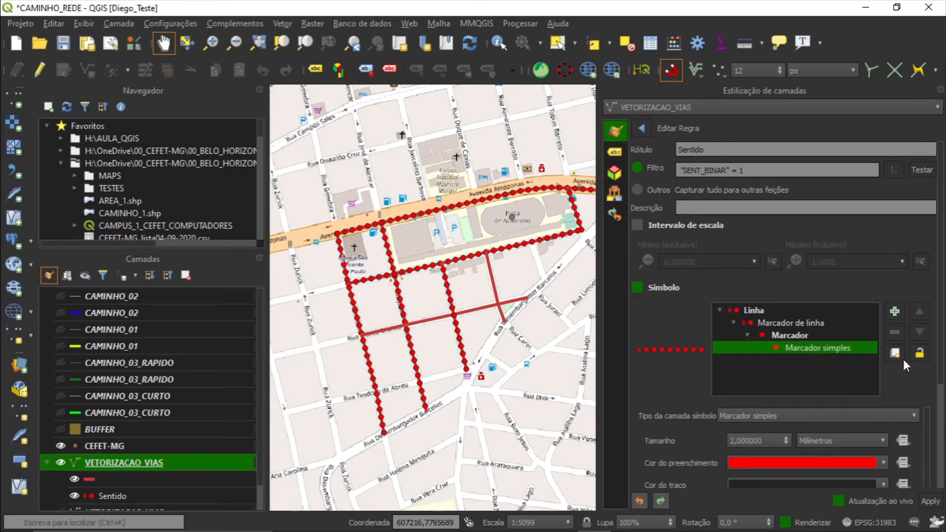
scroll(939, 392, "down", 5)
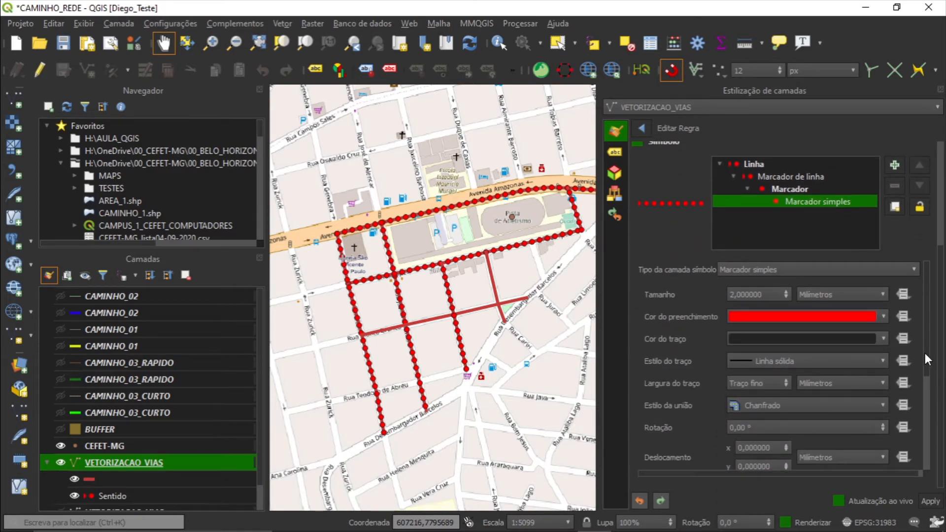
scroll(925, 358, "down", 5)
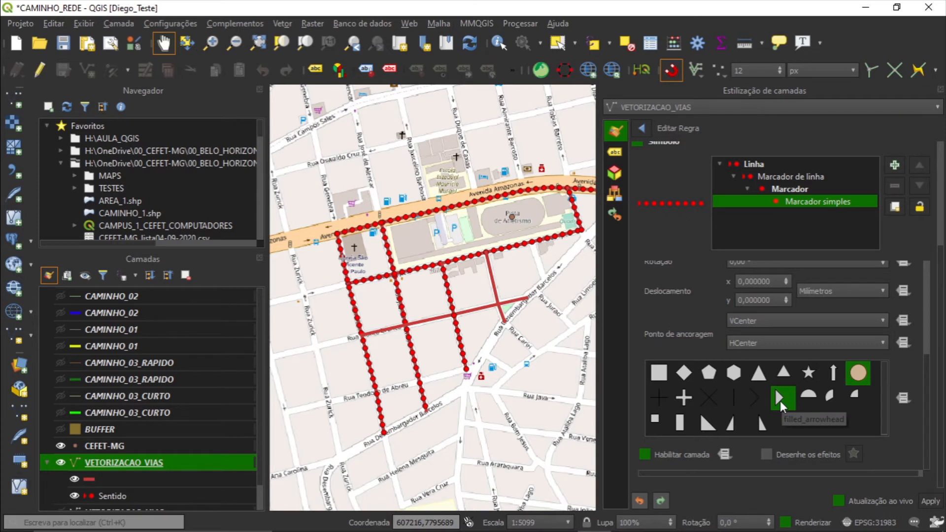
left_click(780, 401)
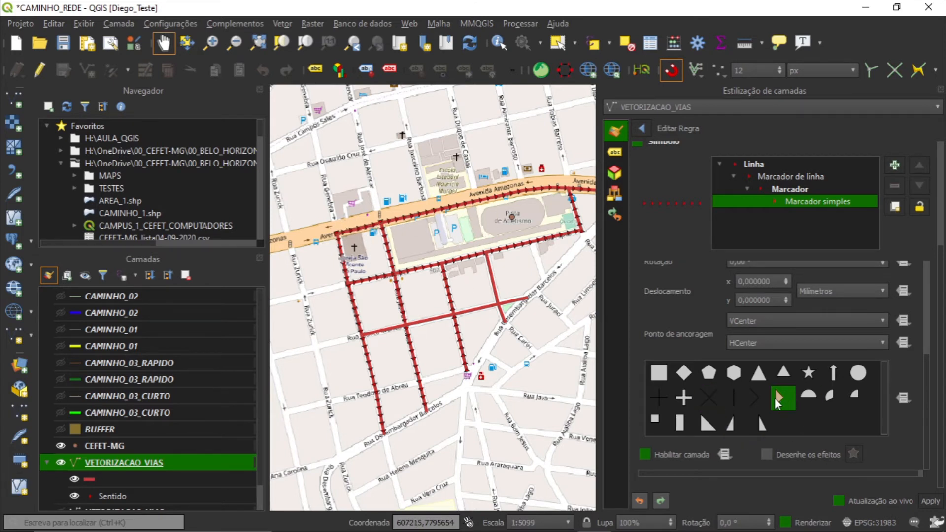
Step: Examine the arrowhead directions along Rua Joaquim Nabuco and the neighbouring streets on the map
scroll(458, 323, "up", 1)
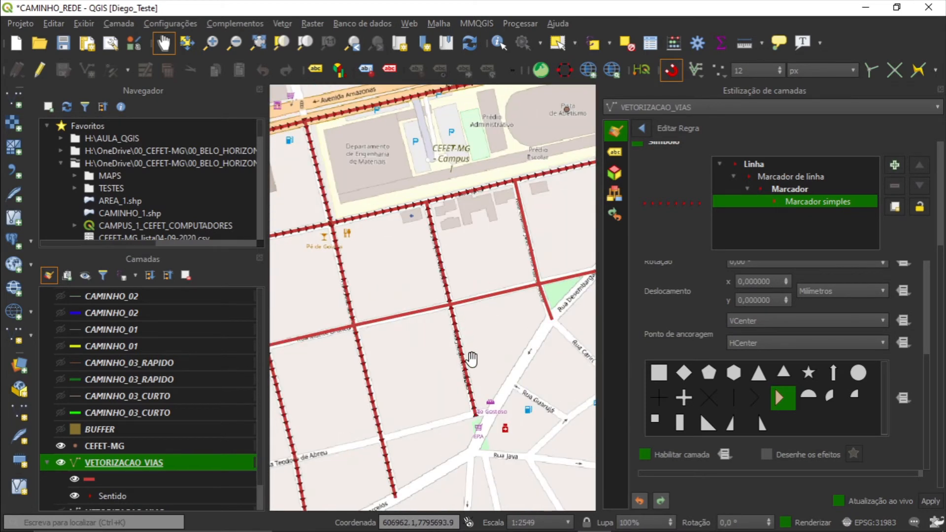
scroll(473, 394, "up", 1)
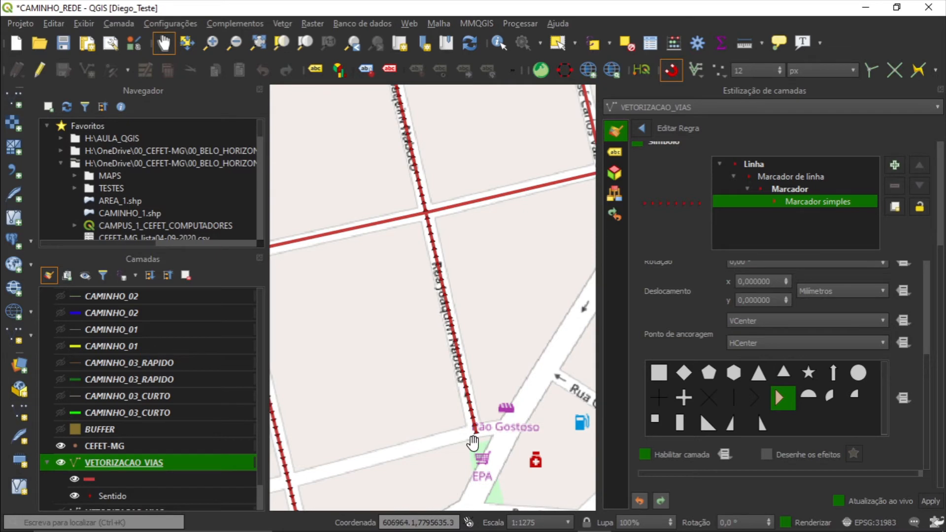
scroll(422, 178, "down", 1)
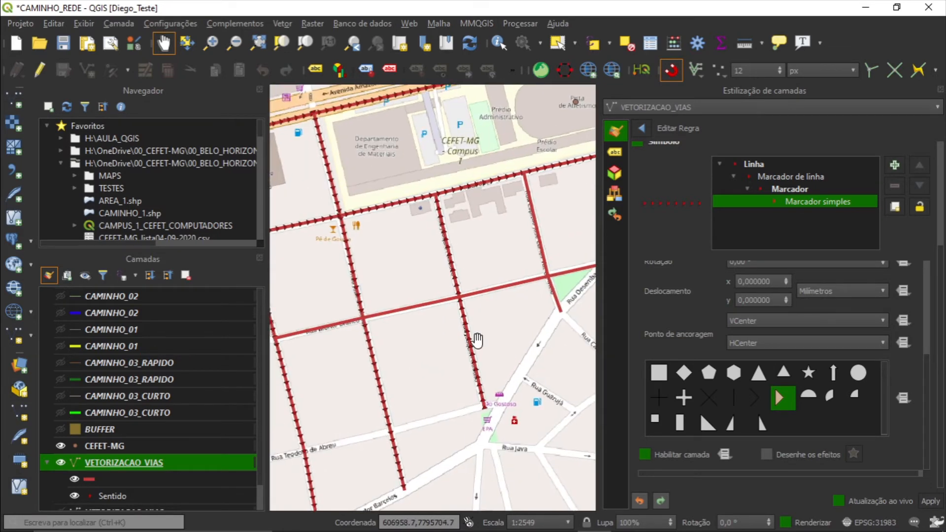
left_click_drag(420, 285, 465, 254)
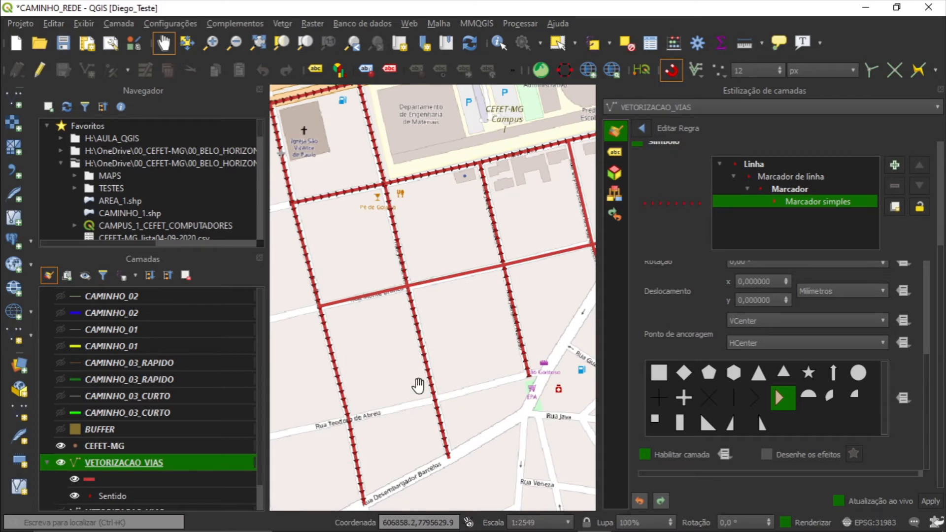
scroll(419, 387, "down", 1)
scroll(440, 335, "up", 2)
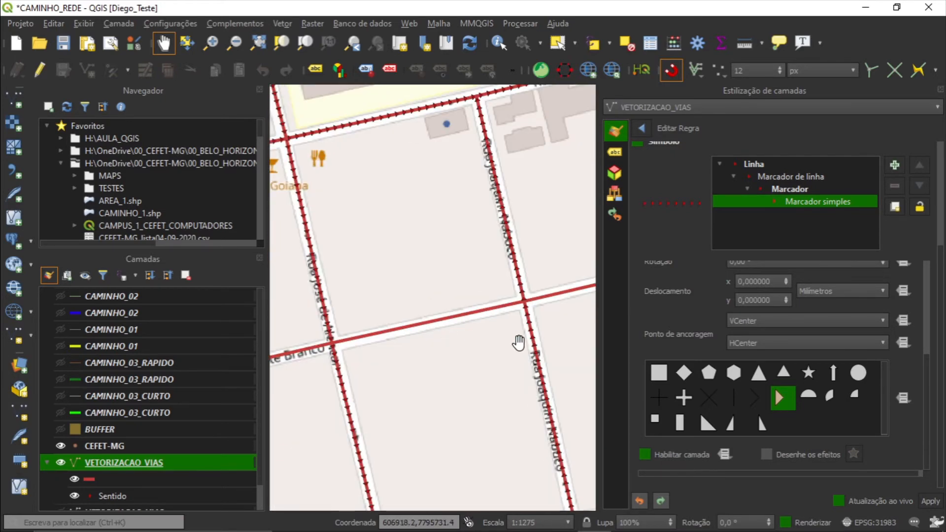
left_click_drag(529, 348, 464, 352)
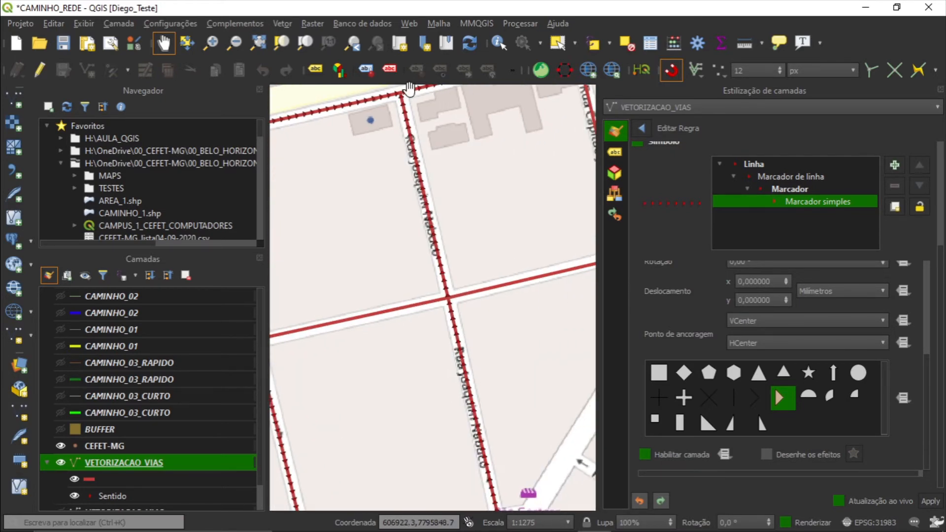
left_click_drag(483, 455, 482, 386)
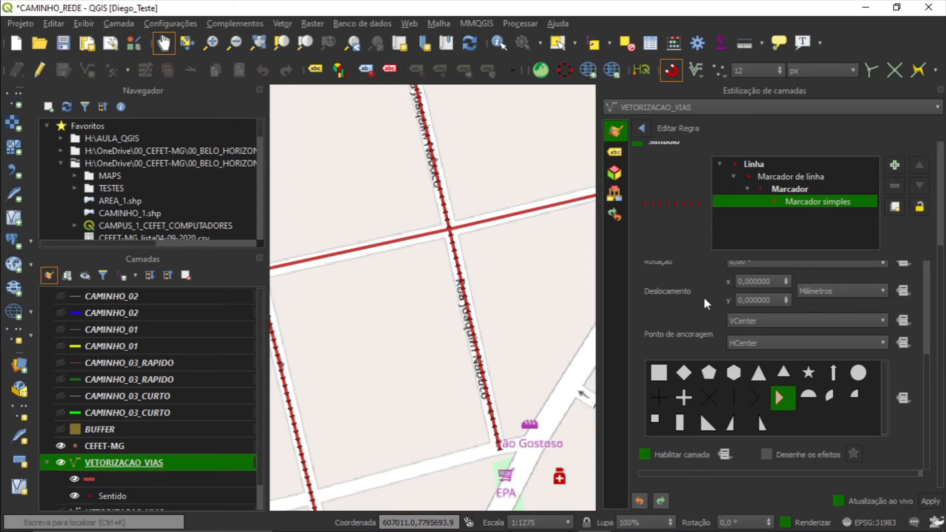
Step: Examine the Sentido arrow markers across the whole vectorized road network around the CEFET-MG campus
scroll(703, 295, "up", 2)
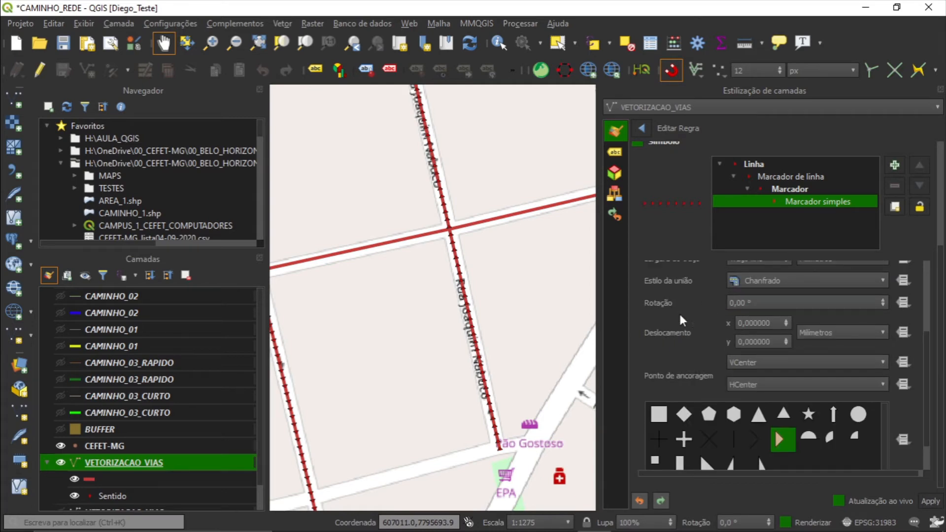
scroll(490, 289, "down", 1)
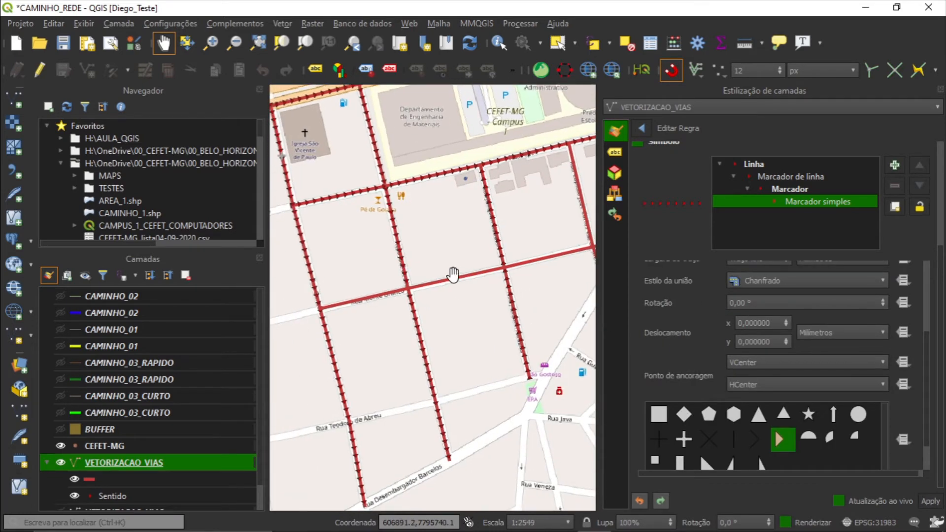
scroll(453, 275, "down", 1)
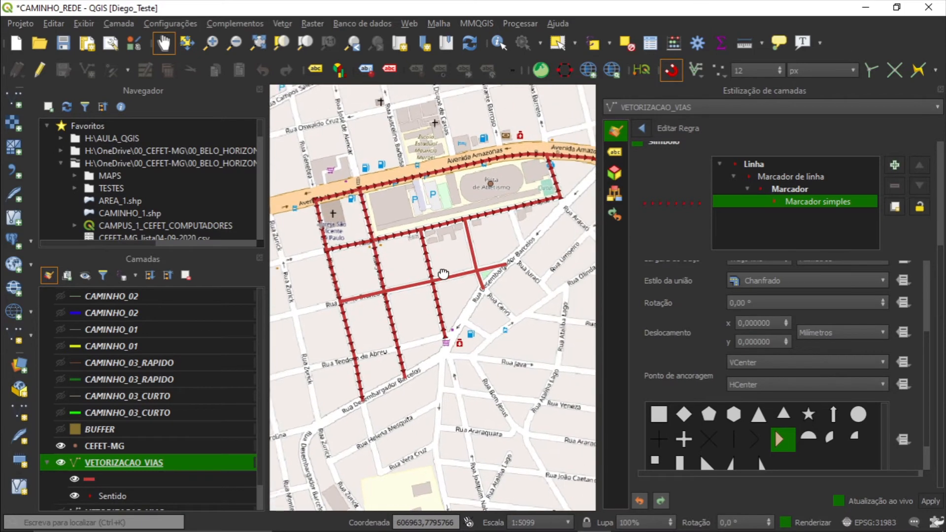
left_click_drag(443, 274, 417, 260)
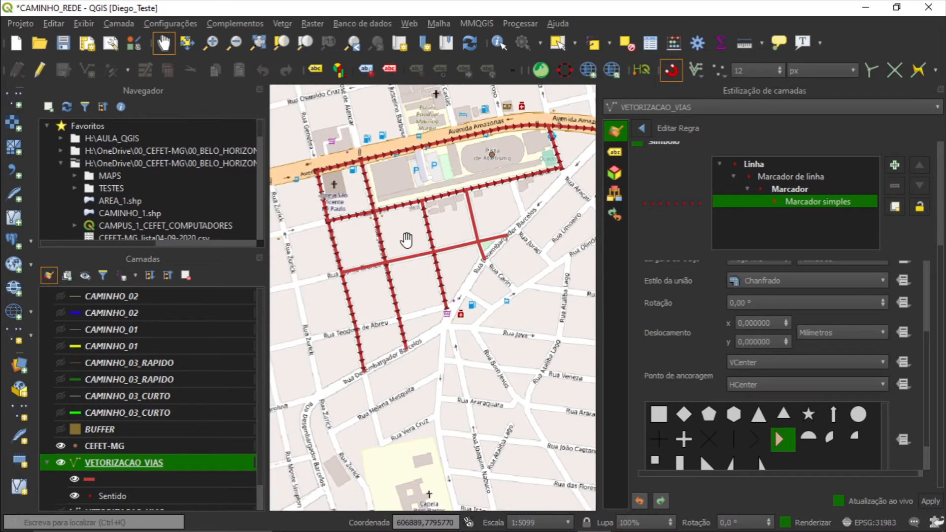
scroll(359, 341, "up", 1)
scroll(481, 222, "down", 1)
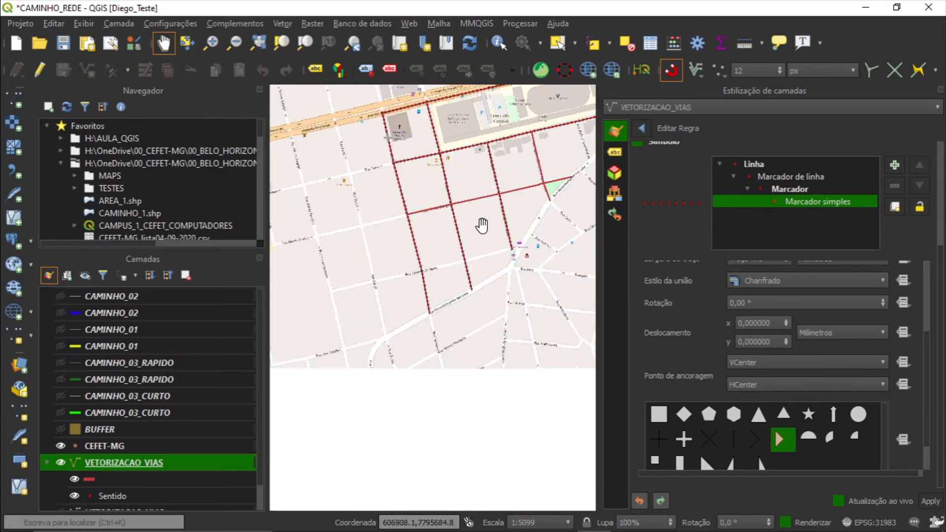
left_click_drag(488, 217, 429, 307)
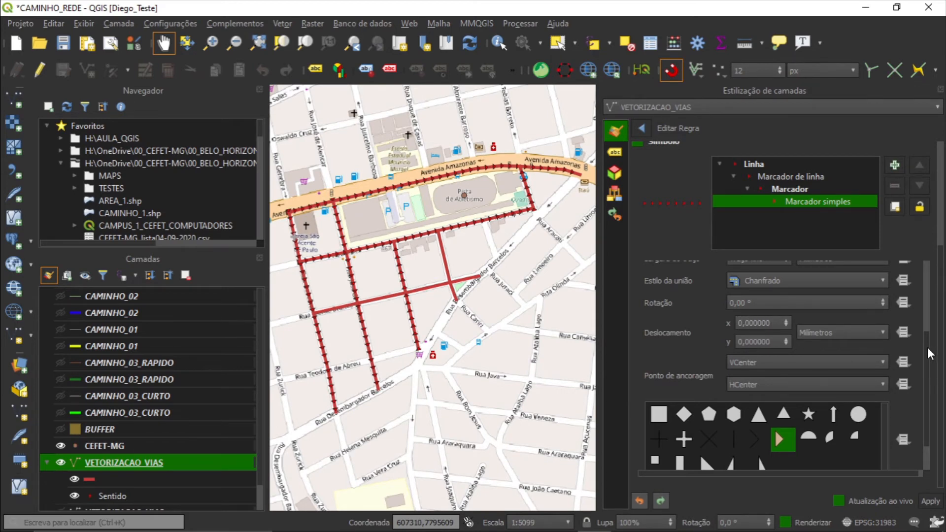
Step: Set the placement interval of the Sentido rule's marker line (Marcador de linha) to 10 millimetres
left_click_drag(930, 354, 919, 252)
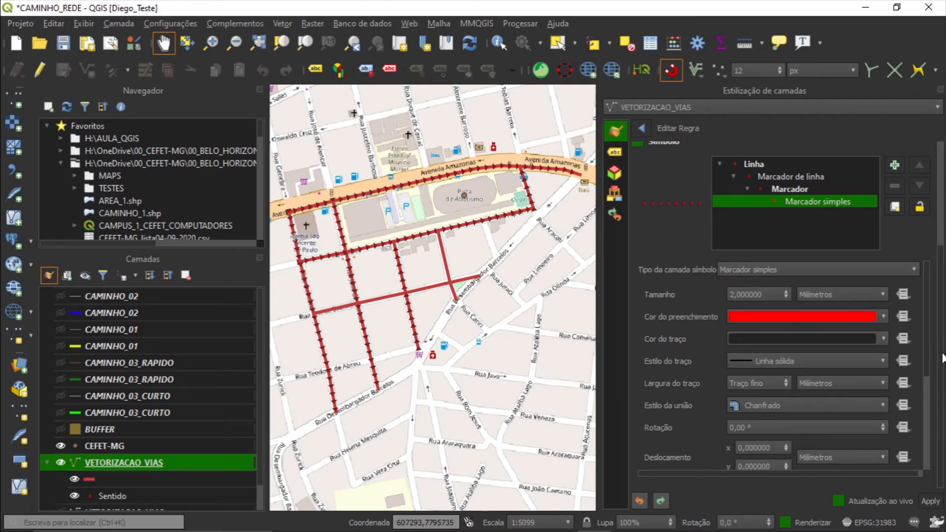
left_click_drag(942, 354, 942, 273)
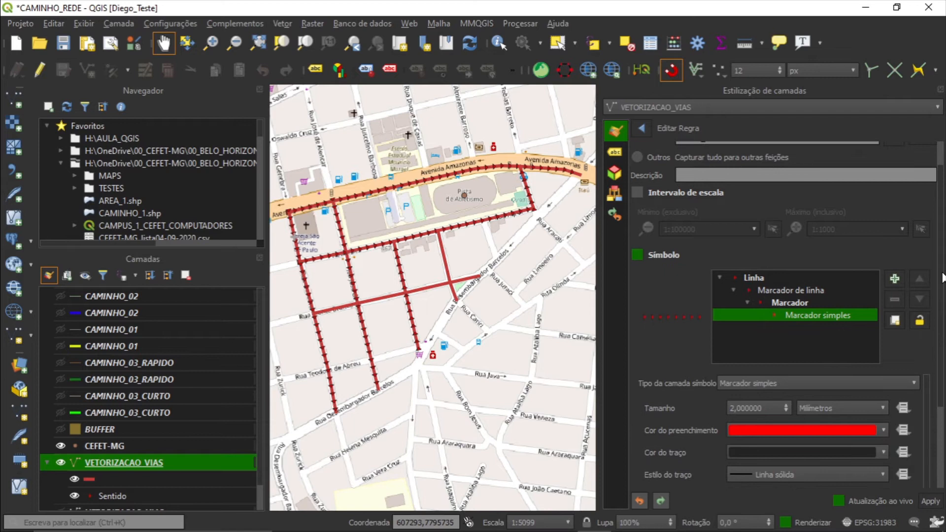
left_click(799, 291)
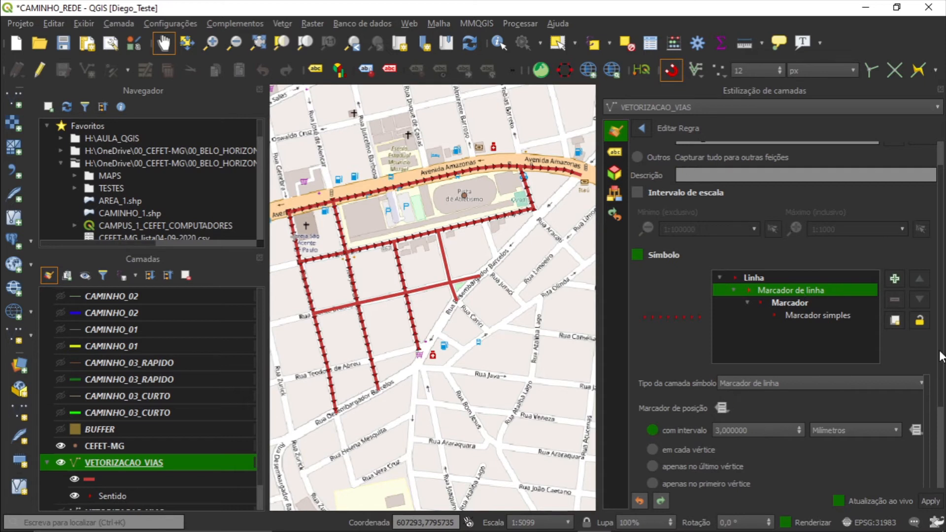
scroll(942, 357, "down", 3)
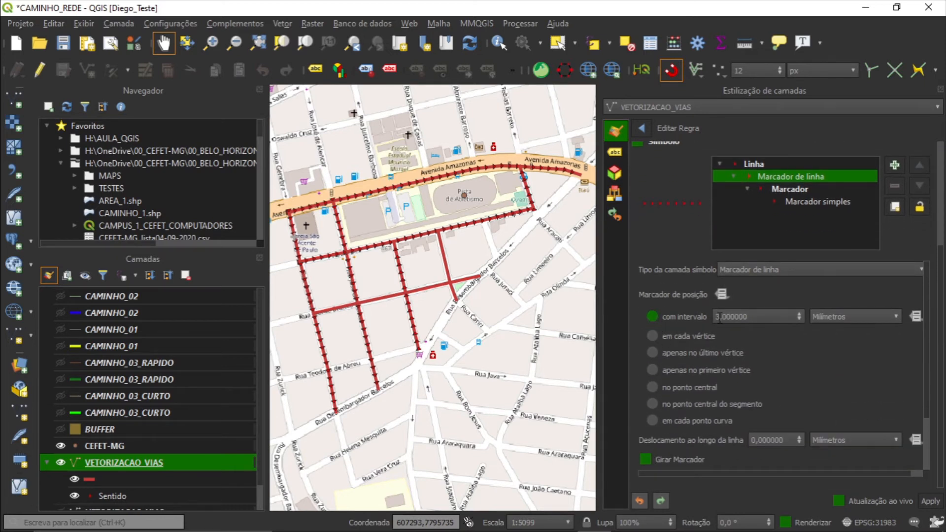
left_click_drag(762, 315, 682, 308)
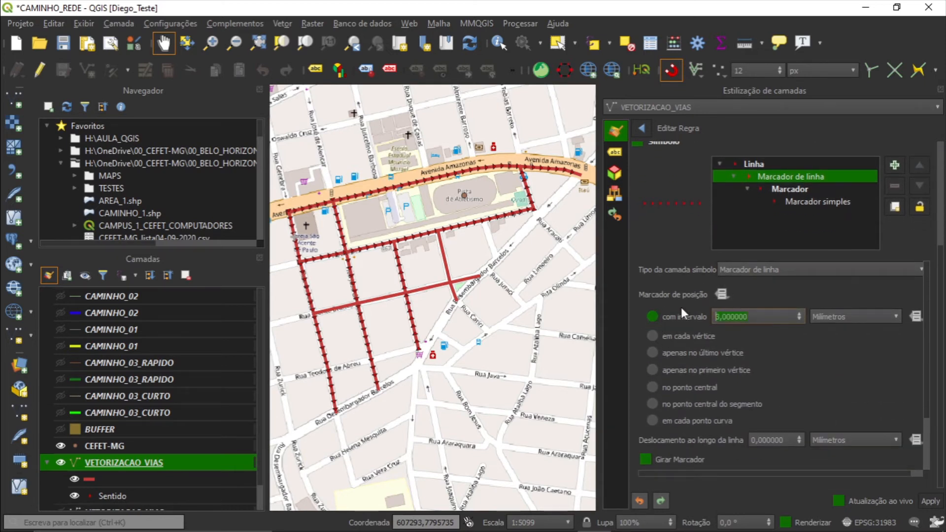
type("10")
key("Return")
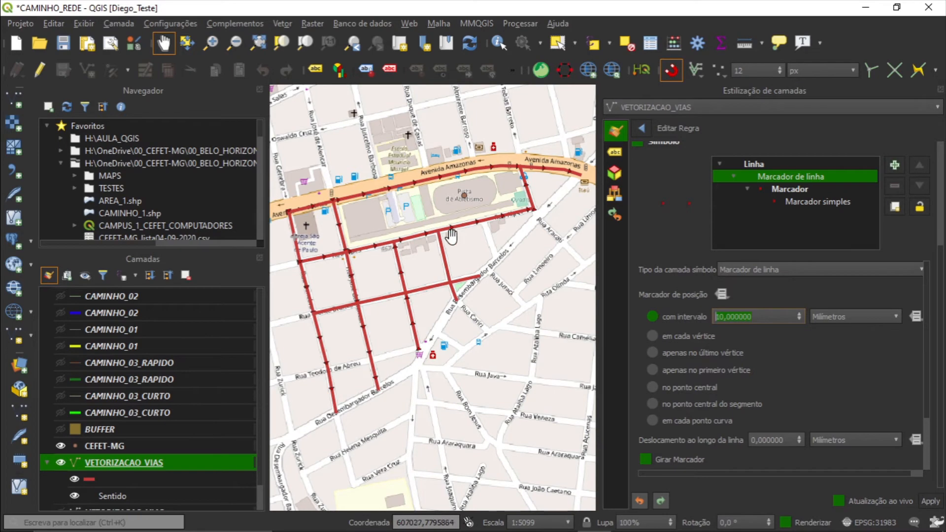
left_click_drag(448, 241, 536, 215)
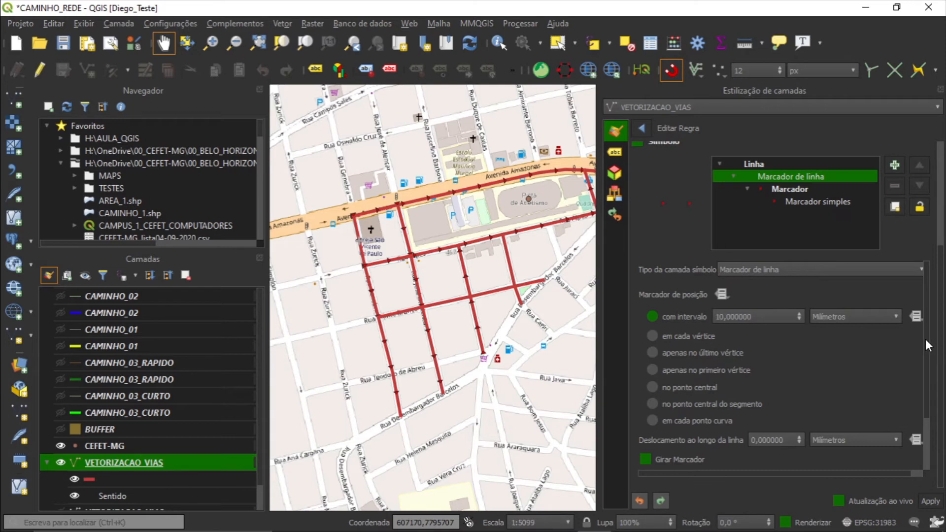
Step: Set the size of the Sentido rule's arrow marker (Marcador) to 3 millimetres
scroll(929, 345, "down", 3)
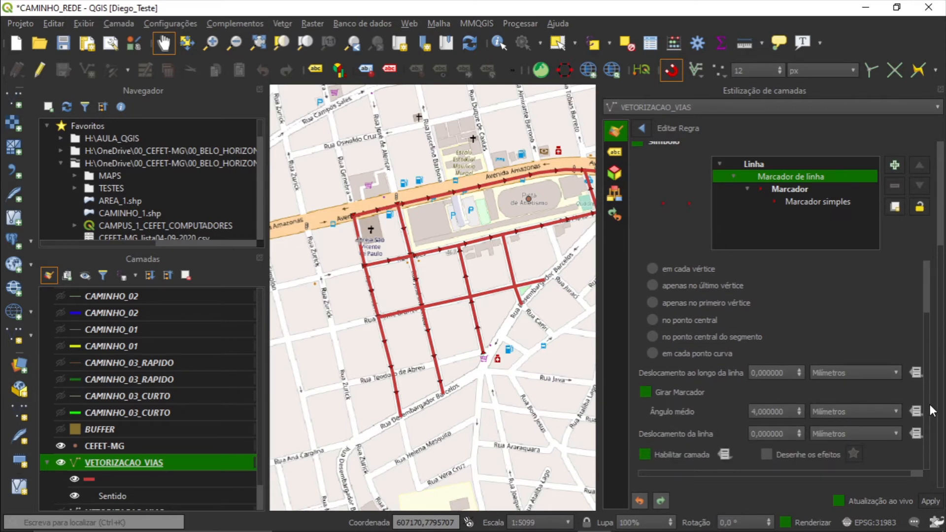
scroll(931, 410, "up", 3)
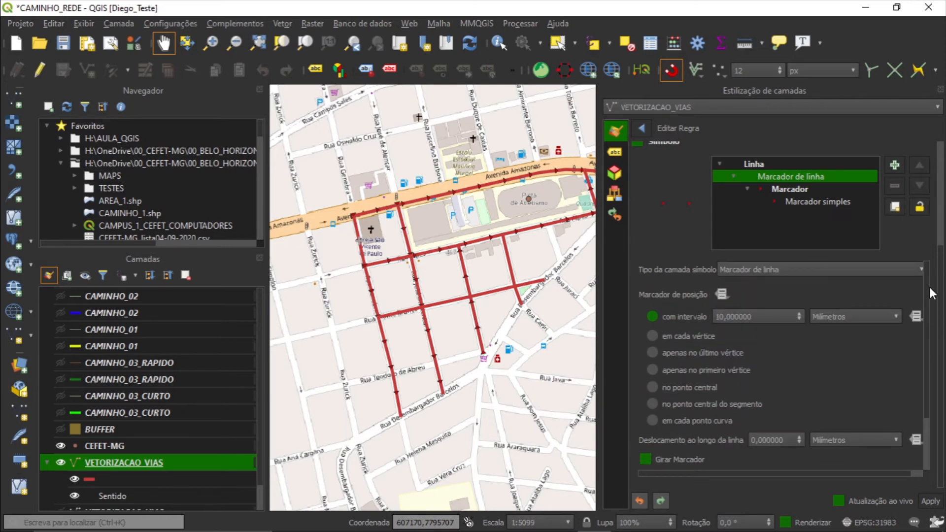
left_click(808, 189)
left_click_drag(723, 320, 640, 314)
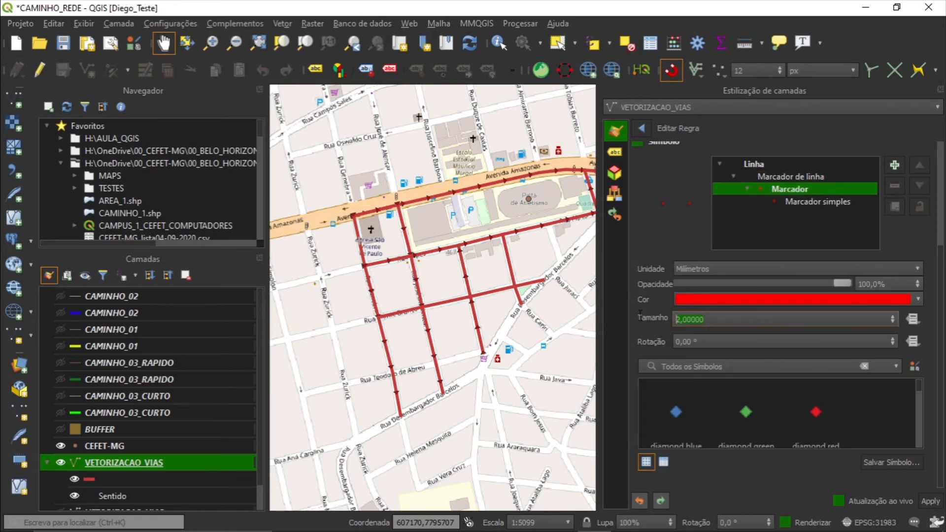
type("5")
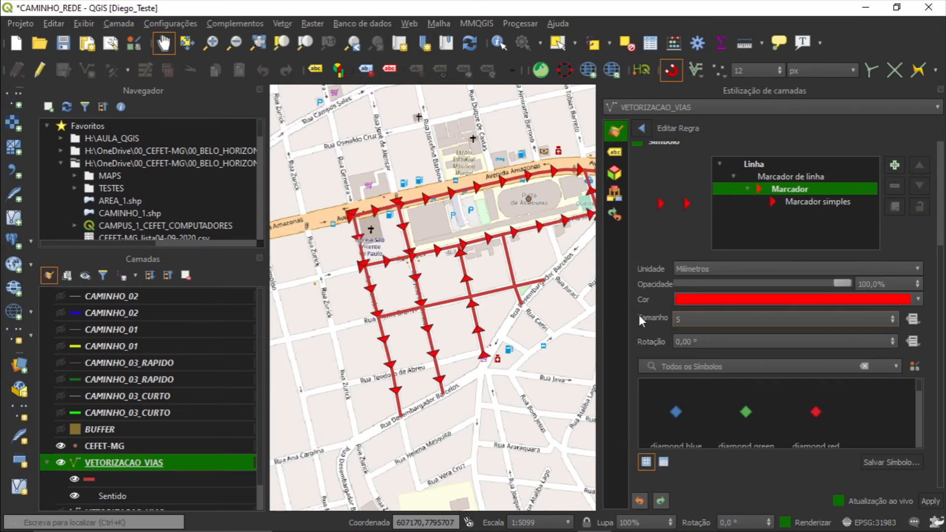
key("BackSpace")
type("3")
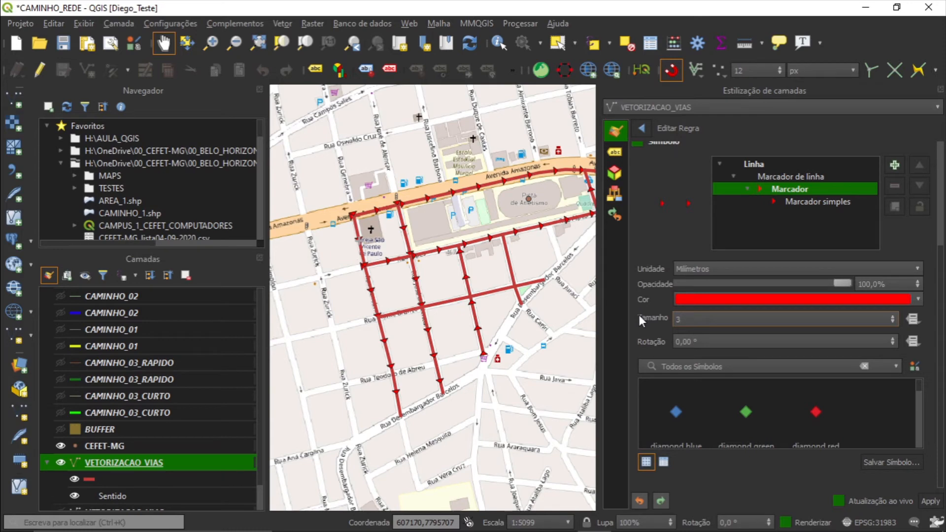
key("Return")
Step: Inspect the arrows at the Avenida Amazonas corner and set the marker line's offset along the line to 15 millimetres
scroll(351, 220, "up", 5)
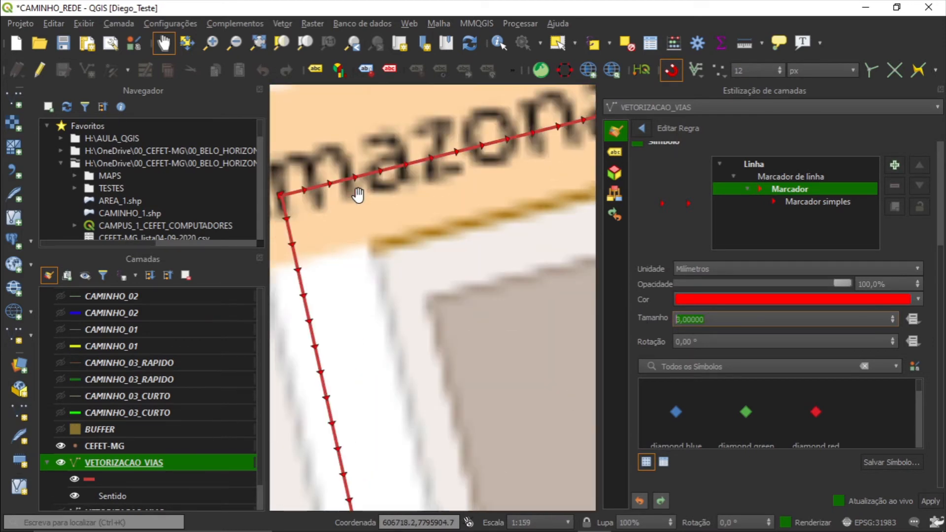
scroll(407, 229, "up", 5)
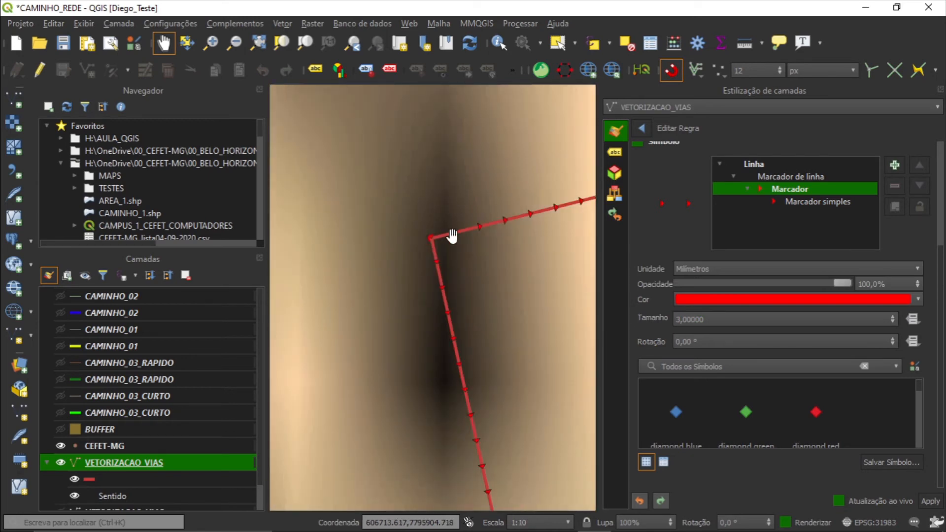
scroll(427, 232, "down", 3)
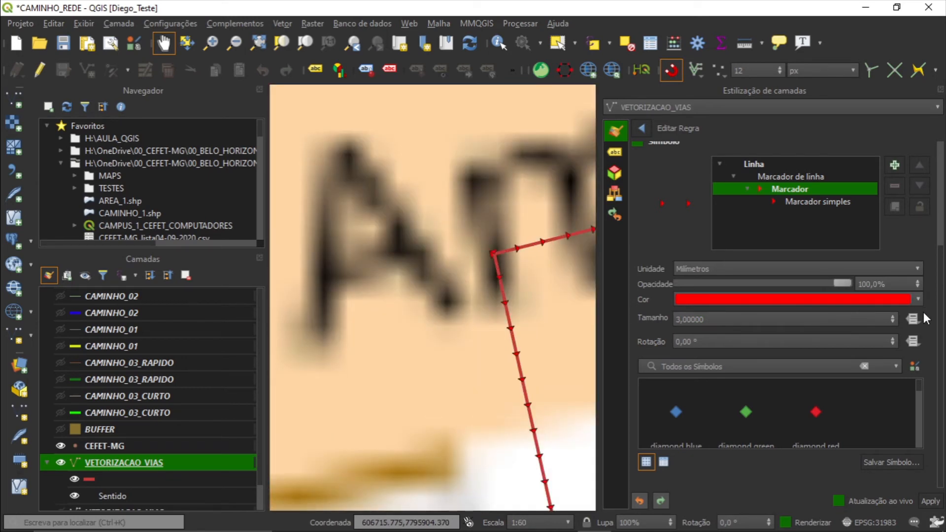
left_click(793, 177)
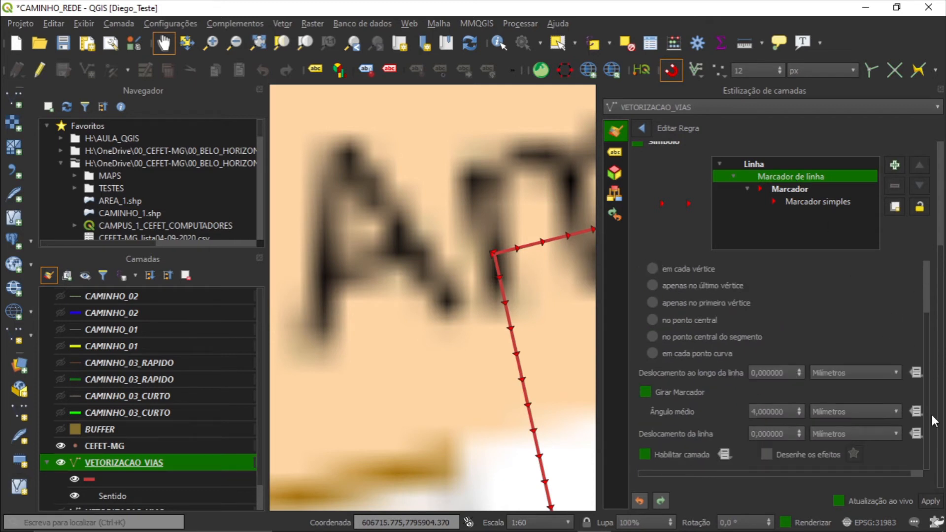
scroll(928, 350, "down", 2)
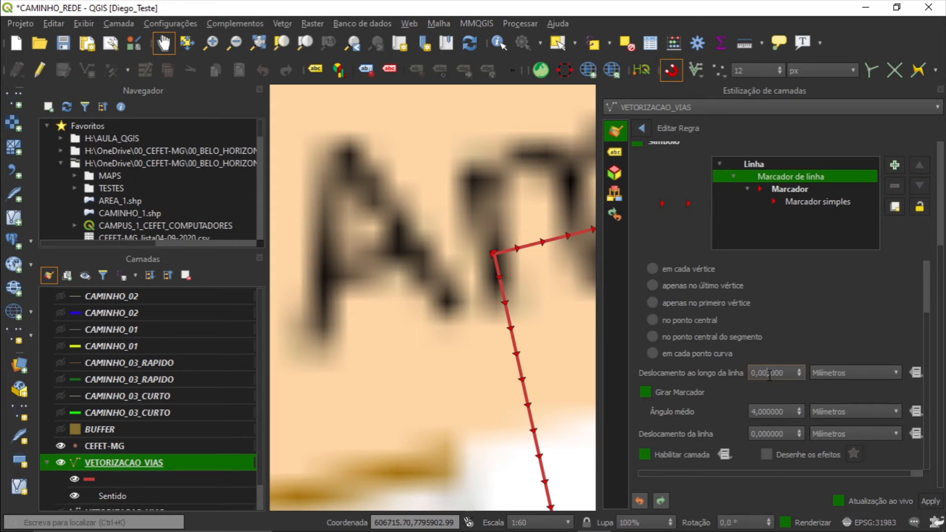
left_click_drag(786, 374, 680, 358)
type("15,000")
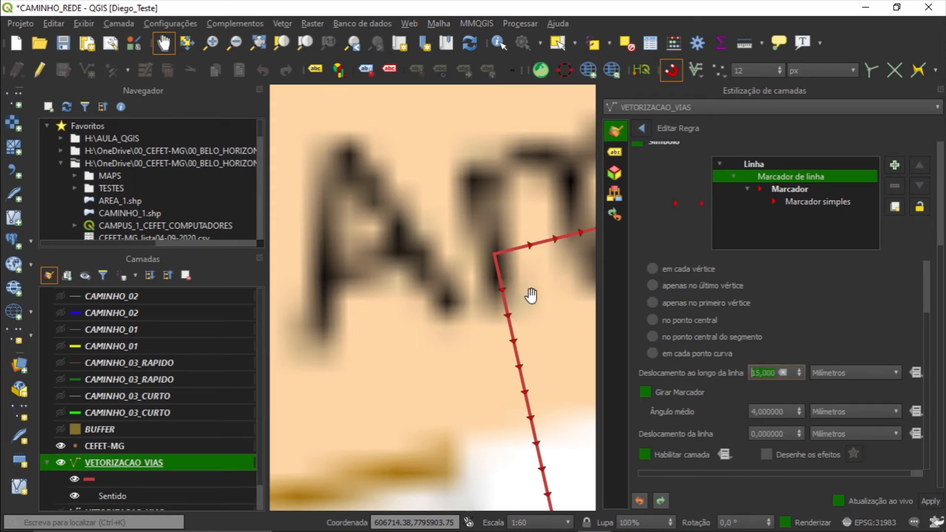
Step: Examine the arrow placement at the street intersections around Igreja São Vicente de Paulo and Pé de Goiaba, and across the network
scroll(530, 296, "down", 2)
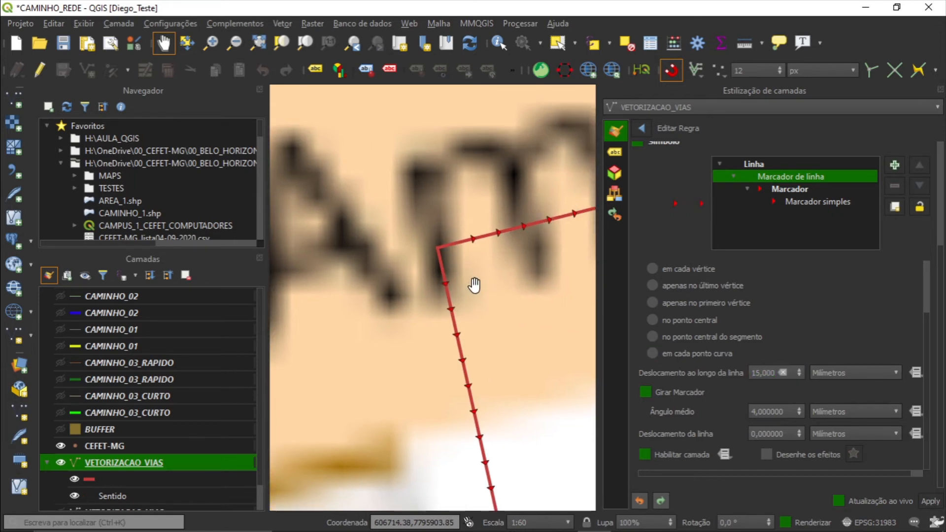
scroll(435, 259, "down", 3)
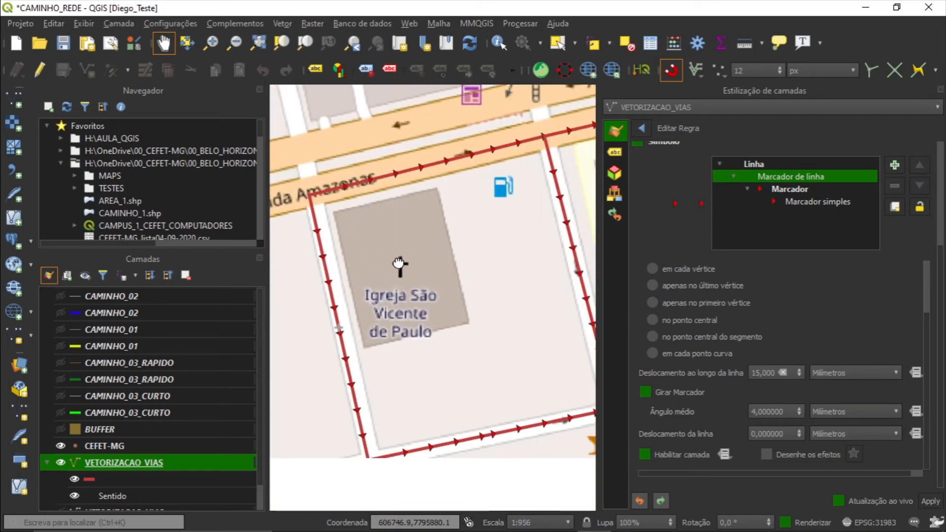
left_click_drag(502, 338, 440, 271)
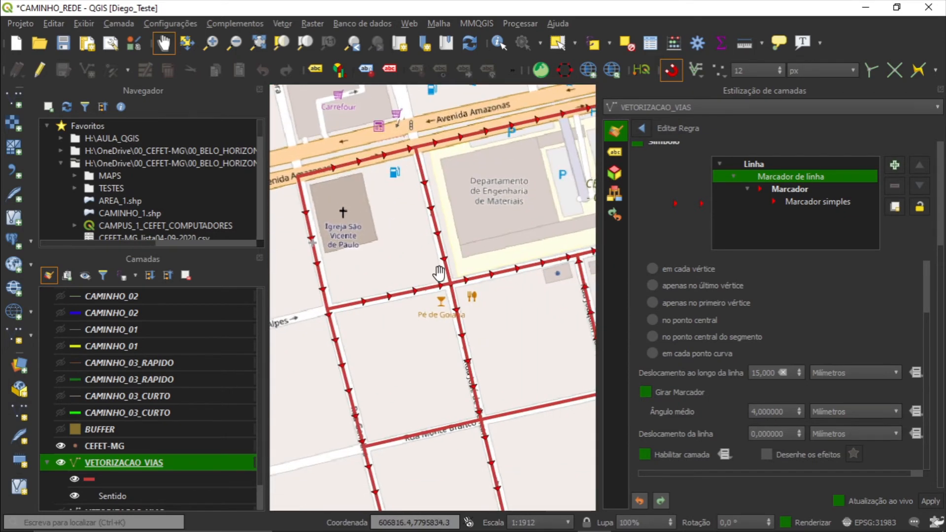
scroll(448, 275, "up", 1)
scroll(480, 314, "up", 1)
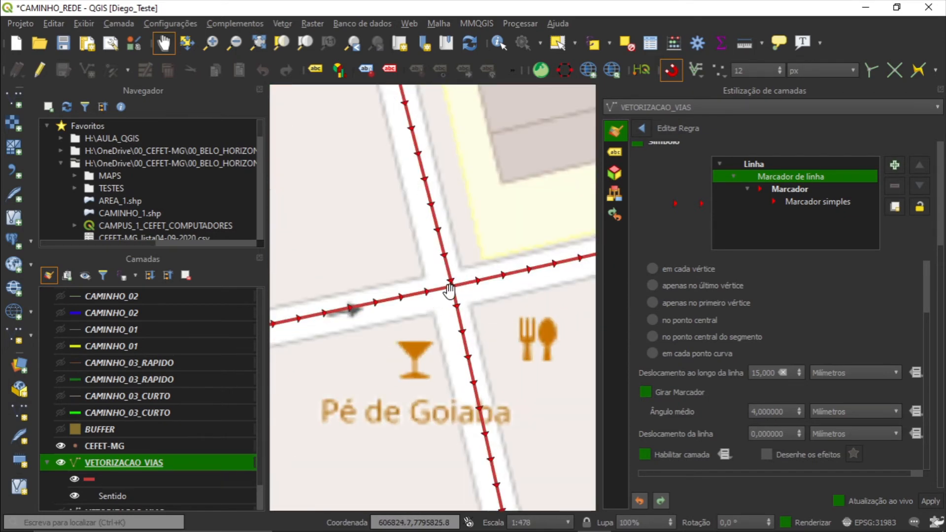
scroll(450, 322, "down", 1)
scroll(449, 323, "down", 3)
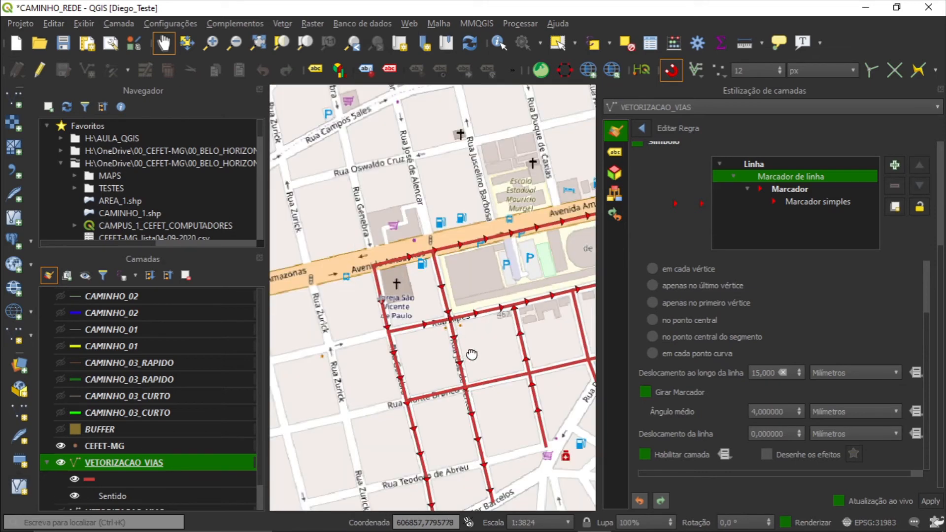
left_click_drag(468, 354, 467, 306)
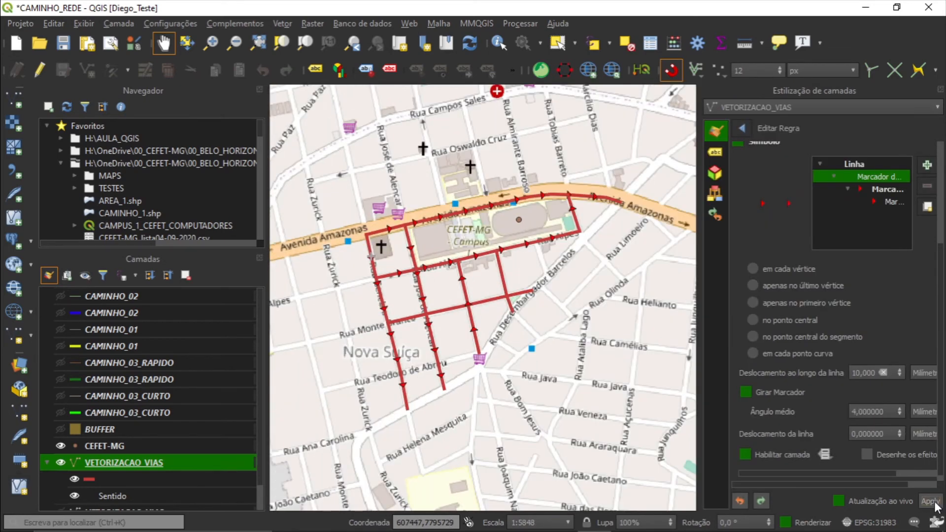
Step: Return to the VETORIZACAO_VIAS rule list and hide and show the Sentido rule to compare the map with and without arrows
left_click(740, 127)
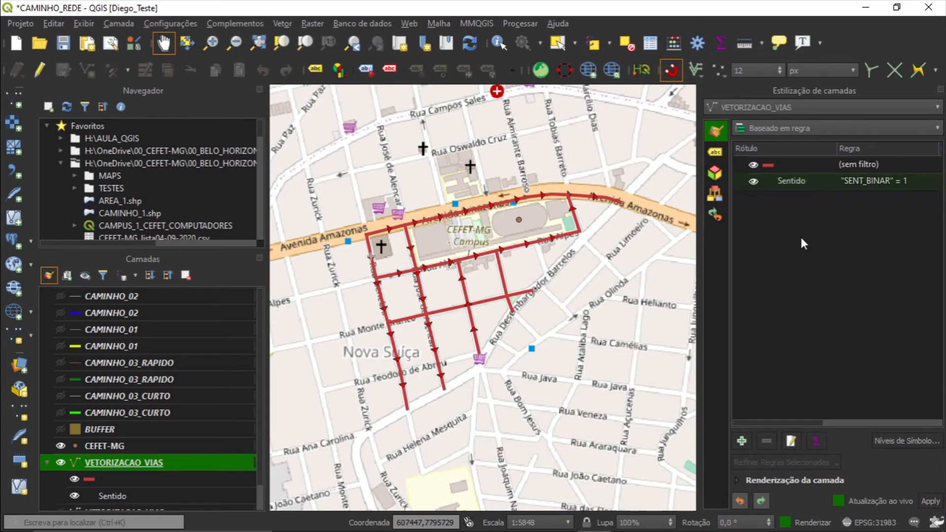
scroll(132, 450, "down", 1)
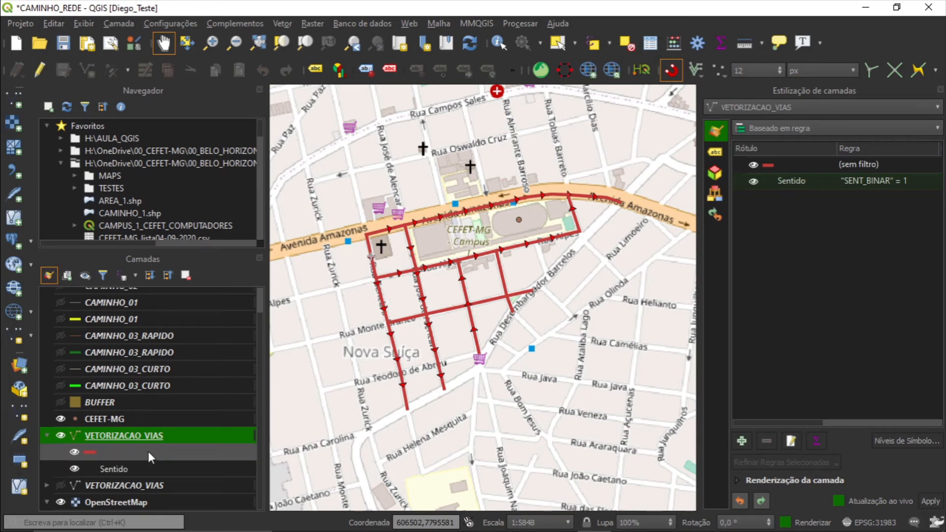
left_click(74, 467)
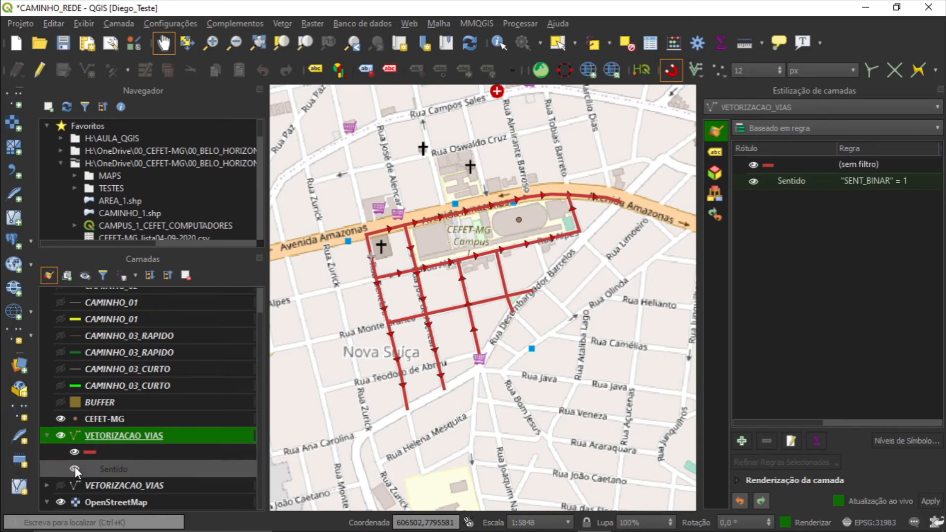
left_click(75, 467)
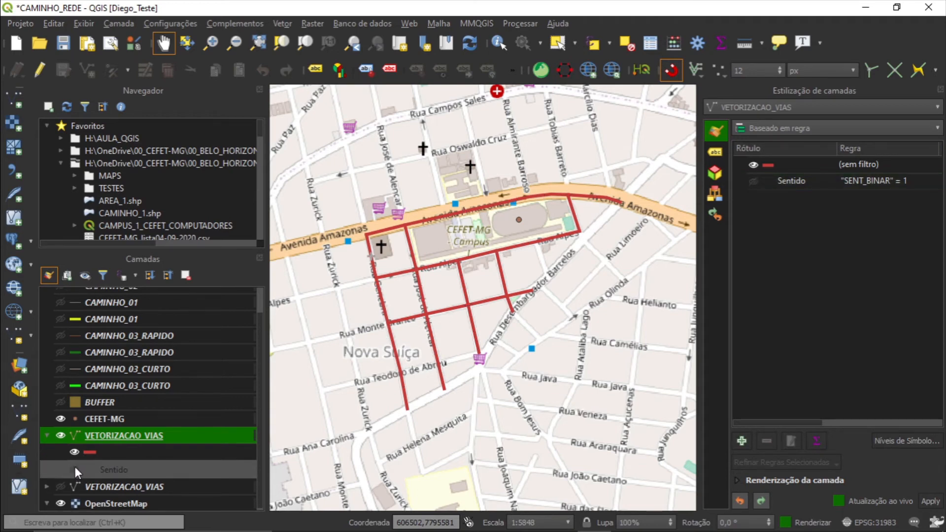
left_click(75, 468)
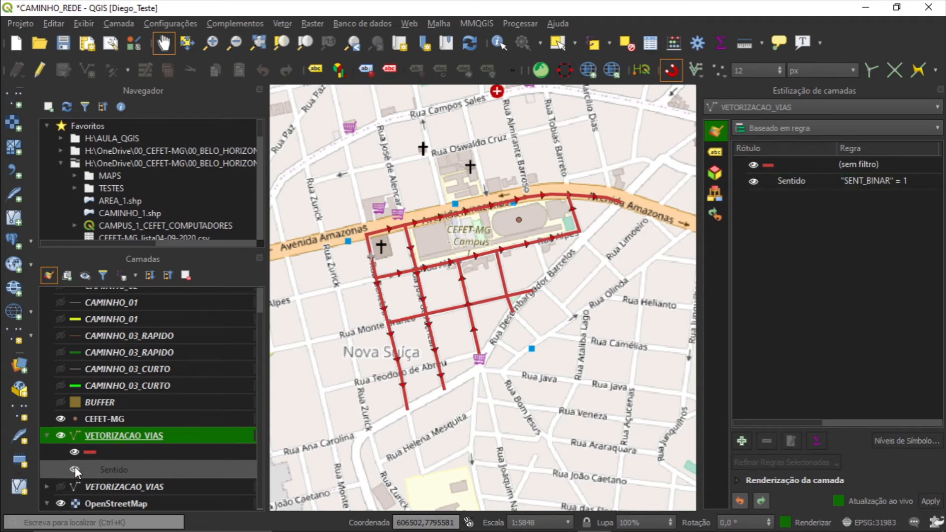
Step: Collapse the VETORIZACAO_VIAS legend and show the processing toolbox (Caixa de Ferramentas de processamento) alongside the layer styling settings
left_click(46, 436)
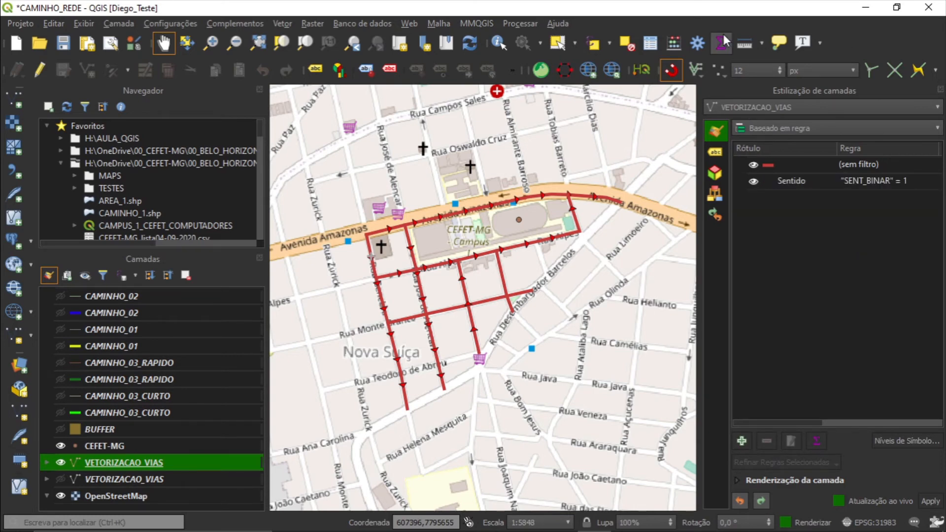
left_click(697, 41)
right_click(871, 40)
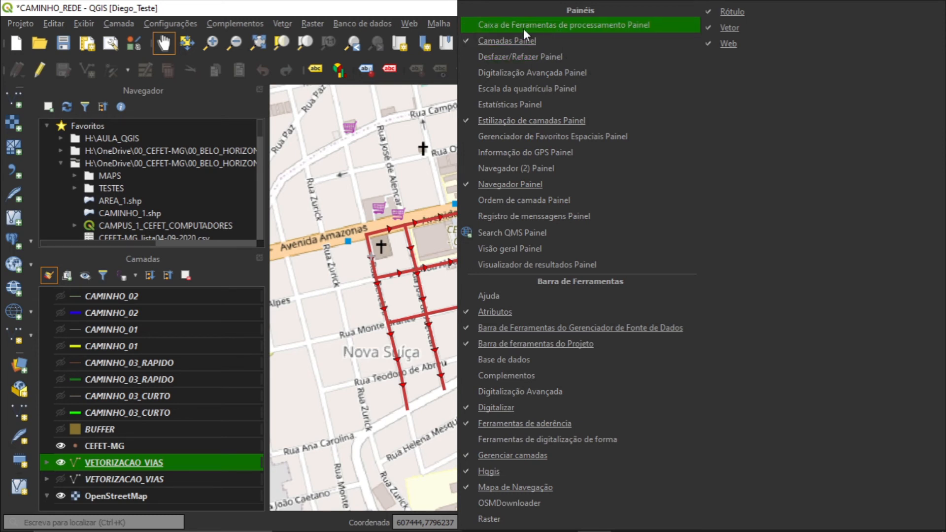
left_click(548, 29)
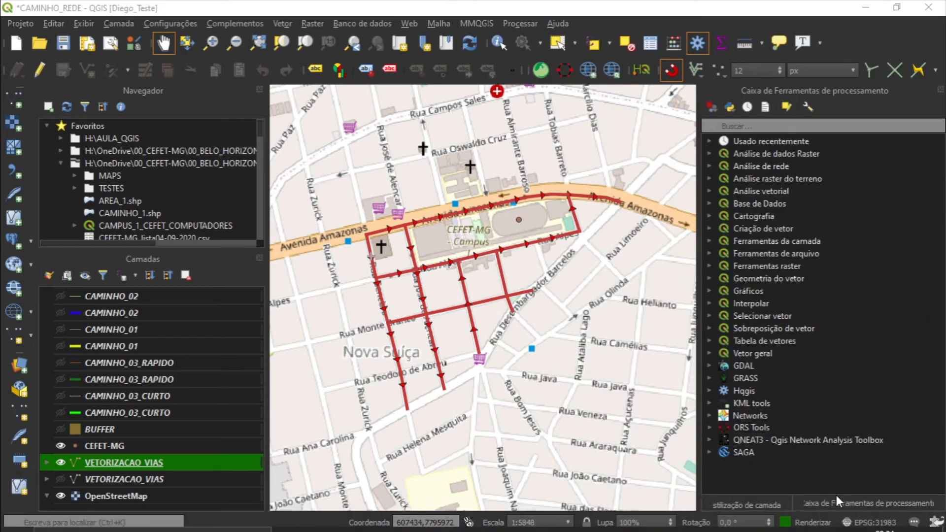
left_click(776, 500)
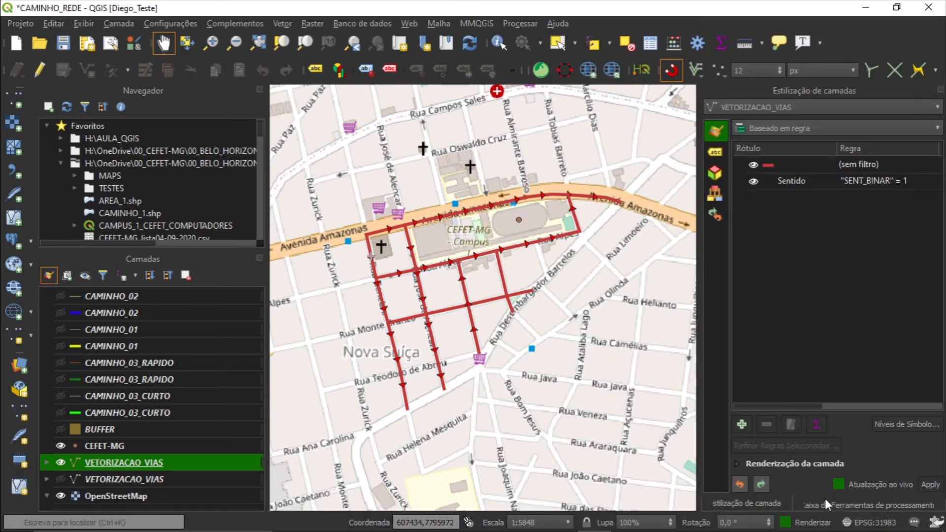
left_click(825, 498)
Step: Search the toolbox for "caminho", open Caminho mais curto (ponto para ponto), and set the path type to Mais rápido
left_click(770, 128)
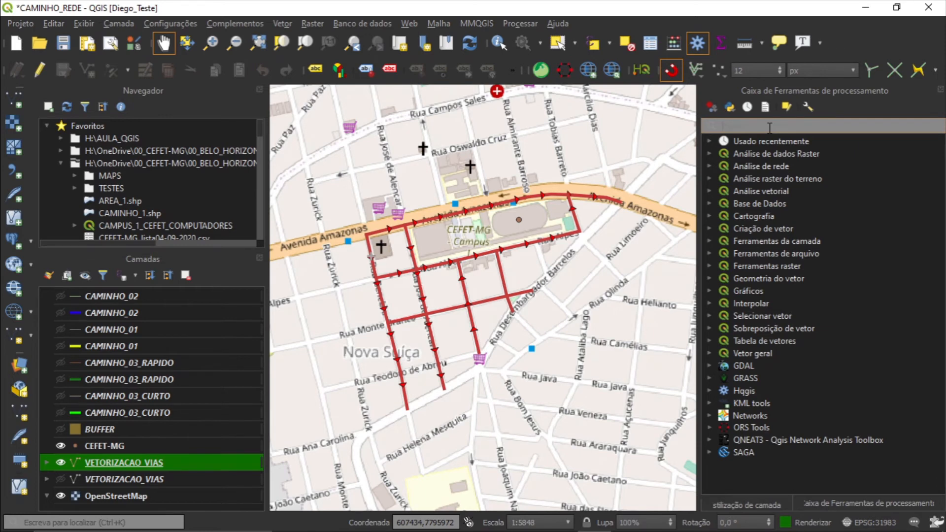
type("caminho")
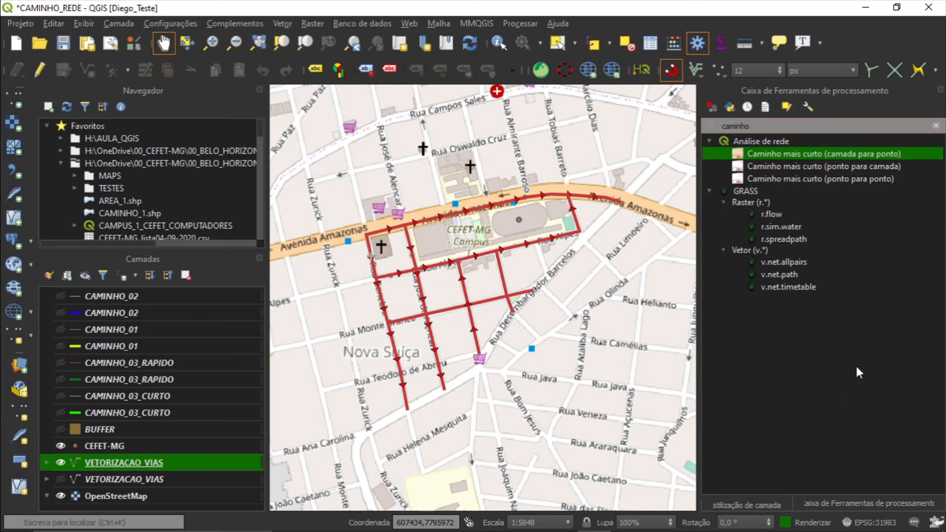
left_click(818, 178)
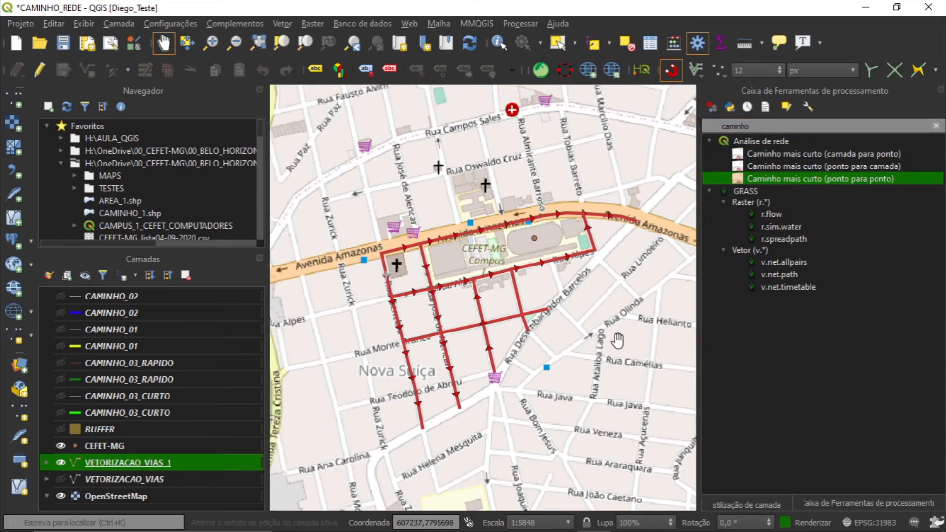
double_click(818, 180)
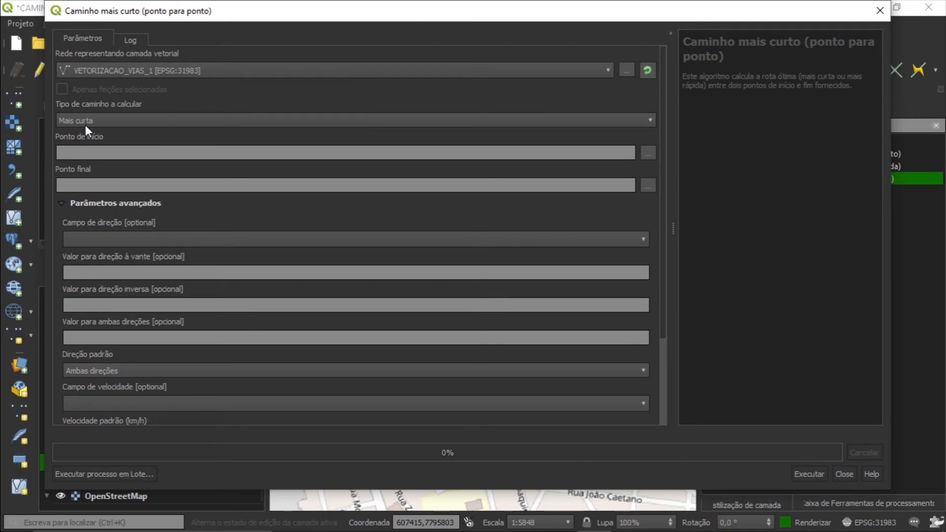
left_click(157, 123)
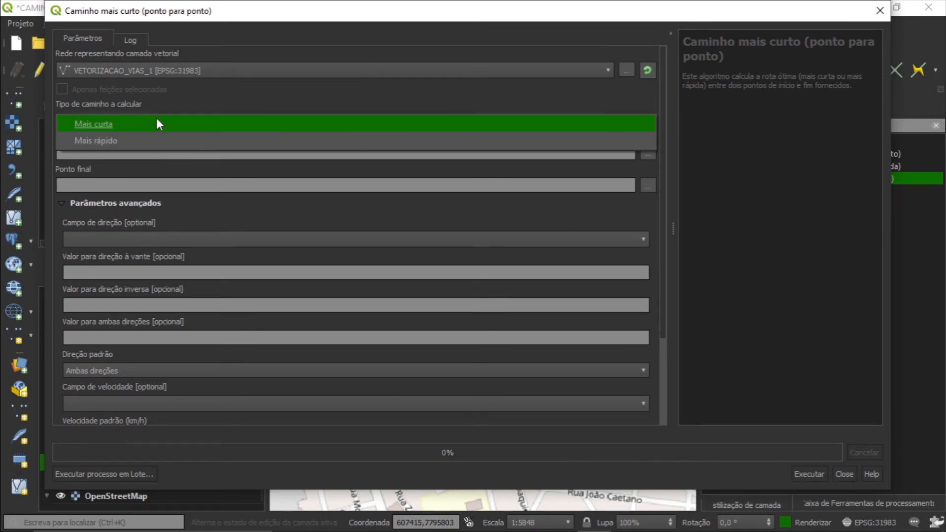
left_click(112, 143)
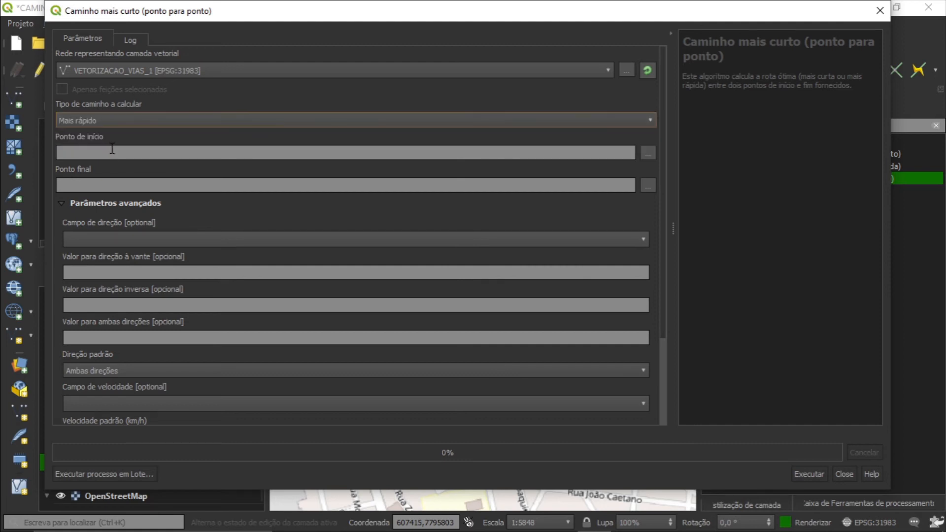
Step: Pick the route's start point at about 606769.79,7795647.12 and its end point at about 607127.19,7795891.97 on the map
left_click(649, 153)
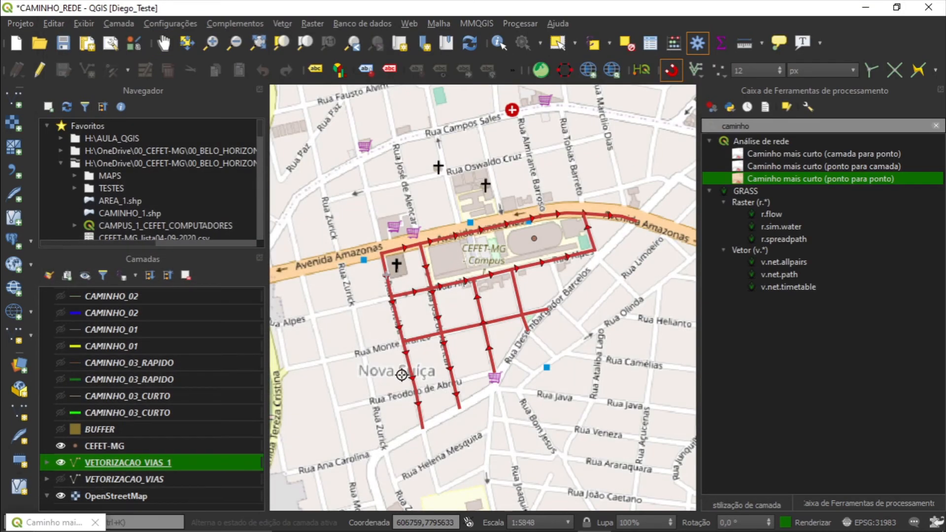
scroll(404, 371, "up", 1)
left_click(408, 368)
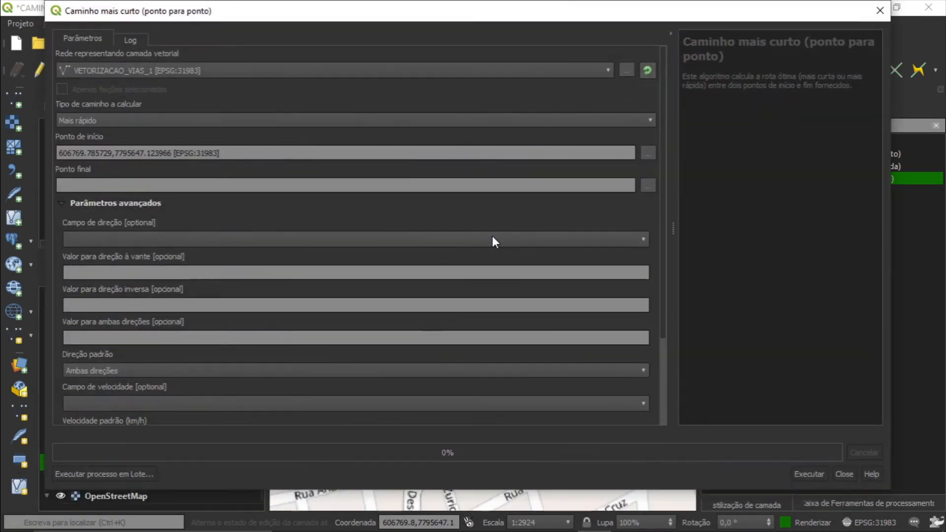
left_click(649, 185)
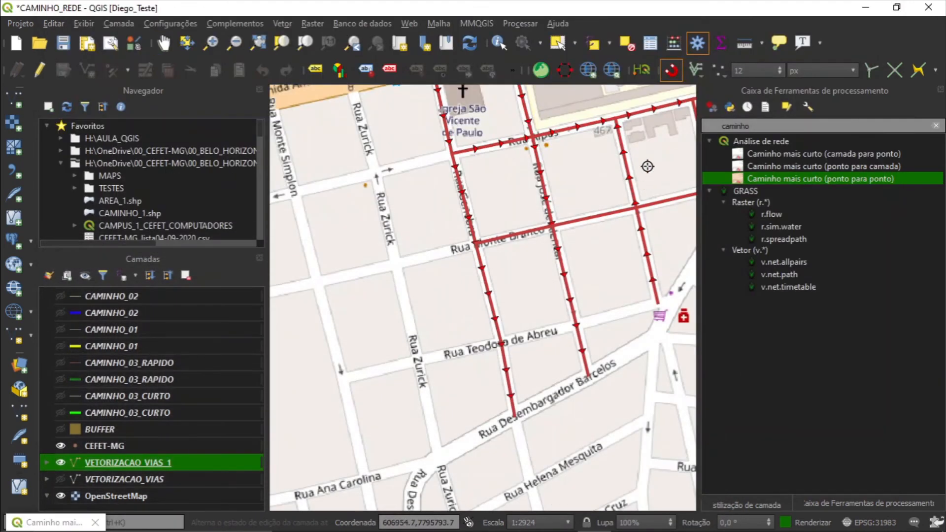
left_click(582, 211)
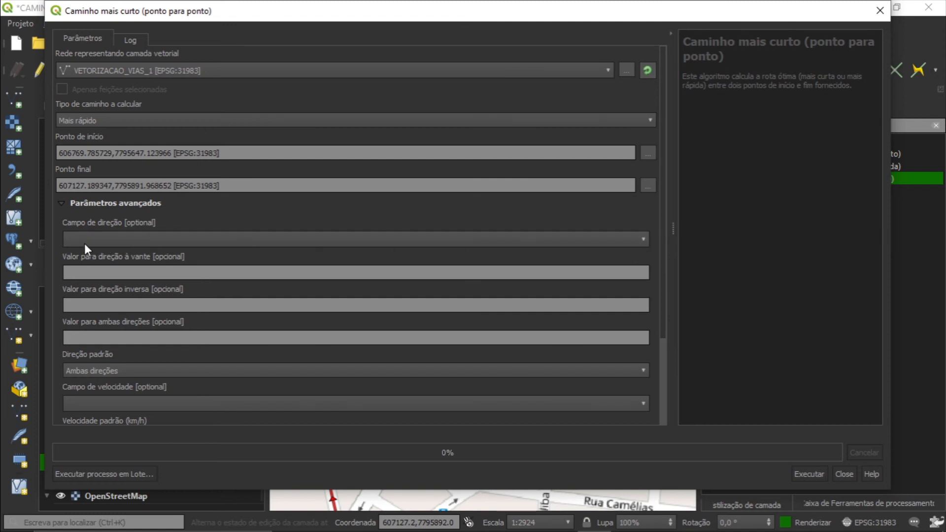
Step: Use SENT_BINAR as the direction field with 1 for forward and 0 for both directions, and VELOCID as the speed field
left_click(100, 239)
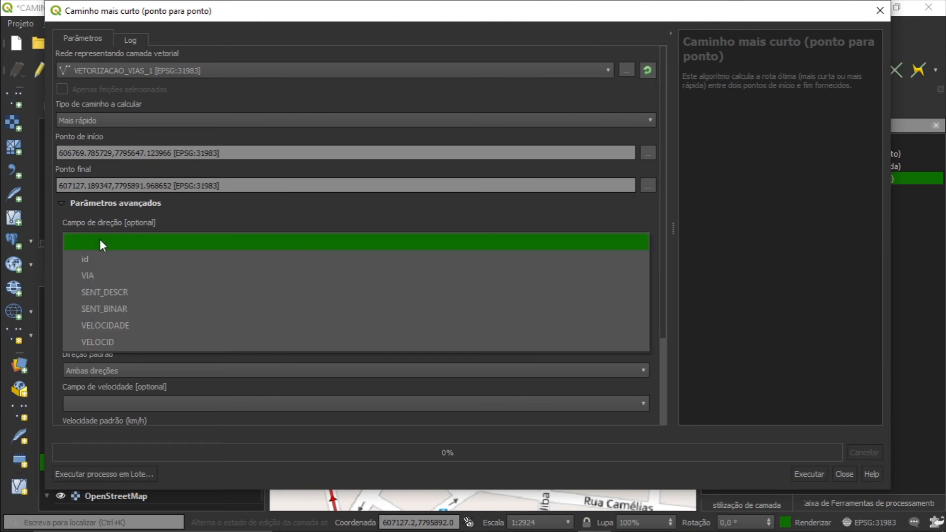
left_click(124, 308)
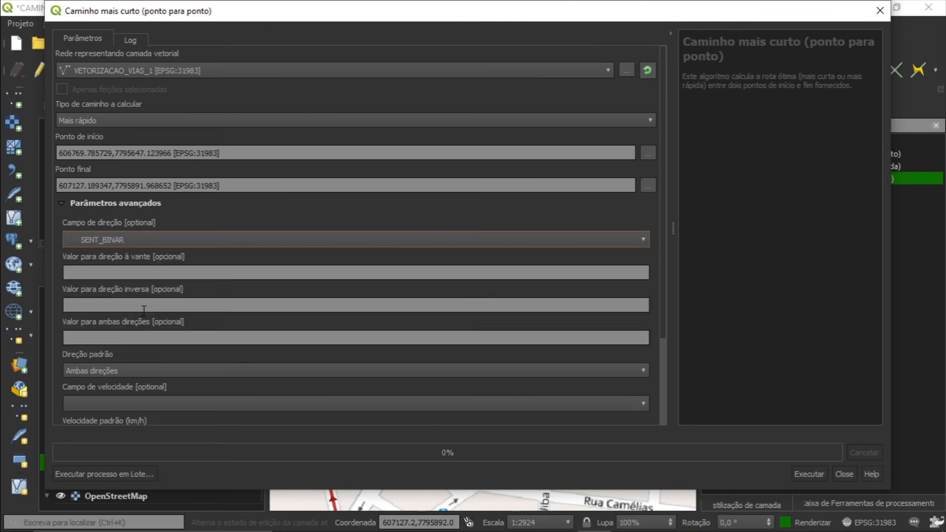
left_click(145, 272)
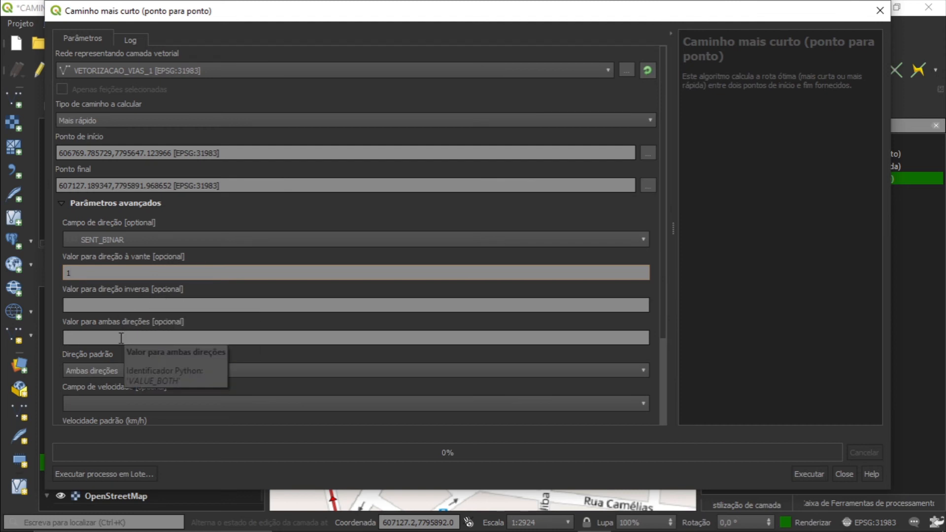
left_click(106, 338)
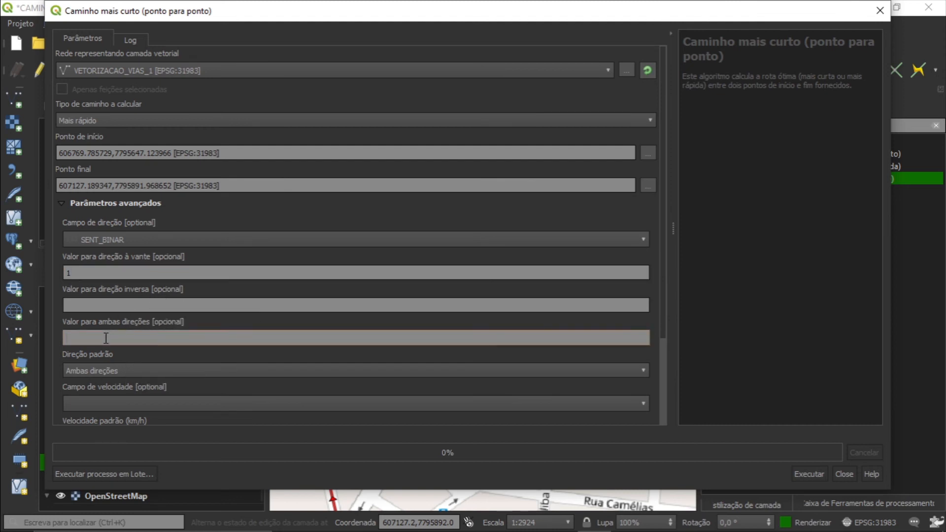
type("0")
left_click_drag(662, 187, 669, 282)
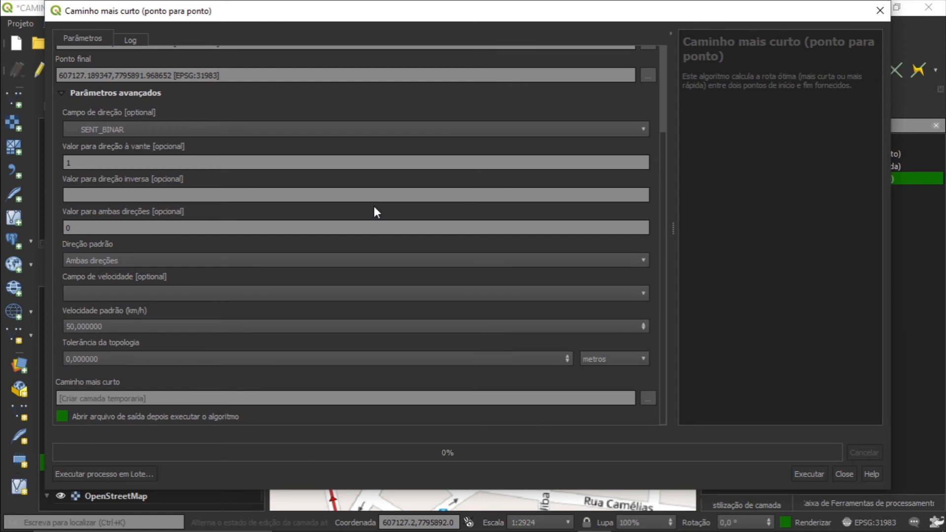
left_click(76, 231)
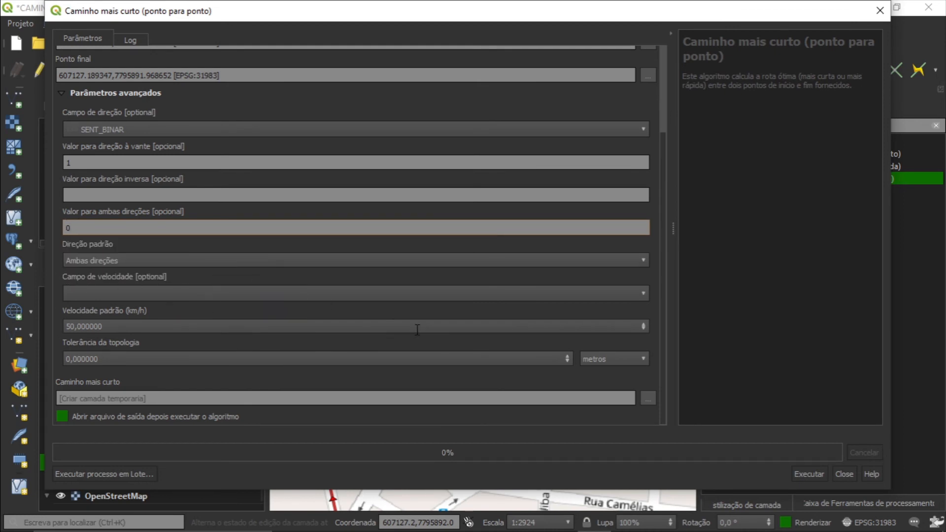
left_click(141, 293)
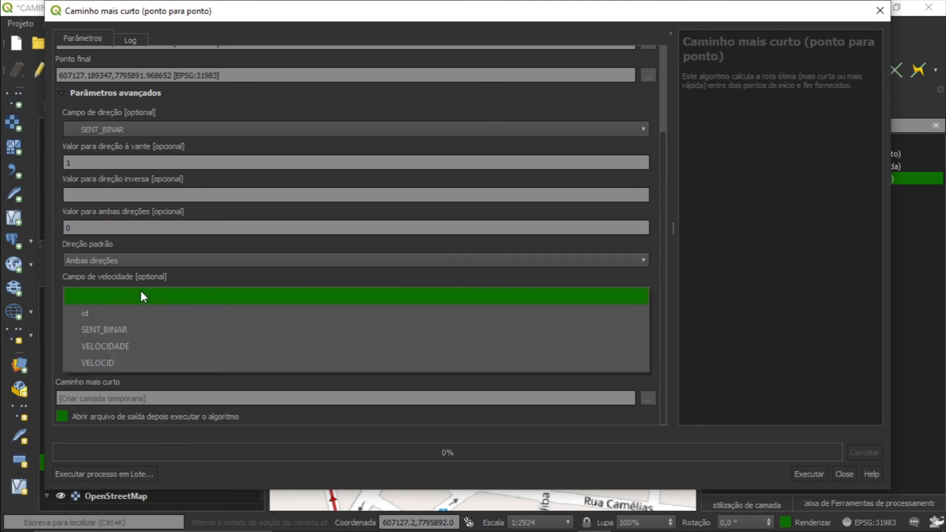
left_click(113, 363)
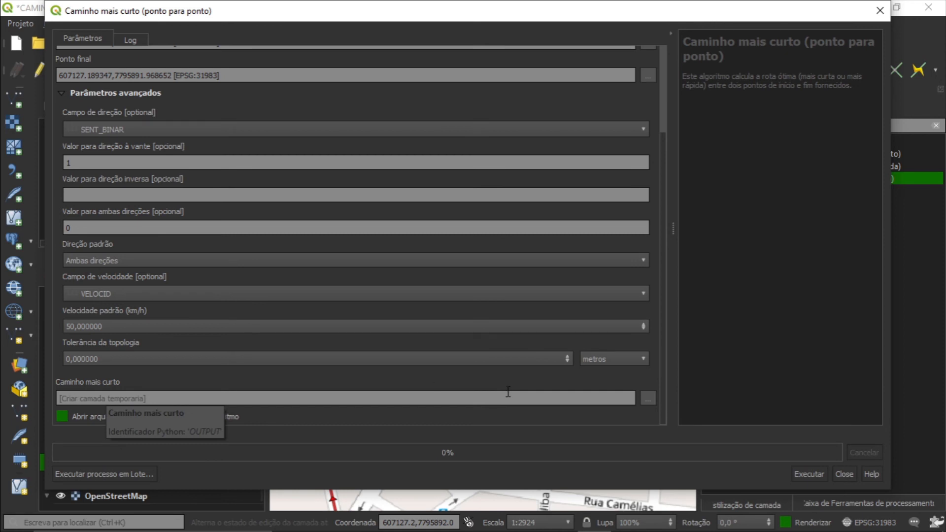
Step: Set the output file to CAMINHA_RAPIDO.shp in the REDE_CAMINHO folder and run the fastest-path calculation
left_click(647, 398)
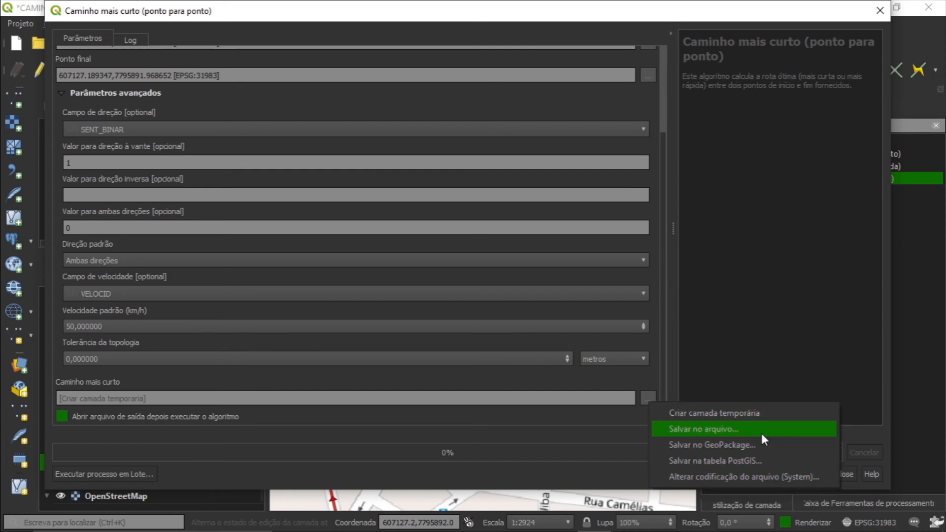
key("Escape")
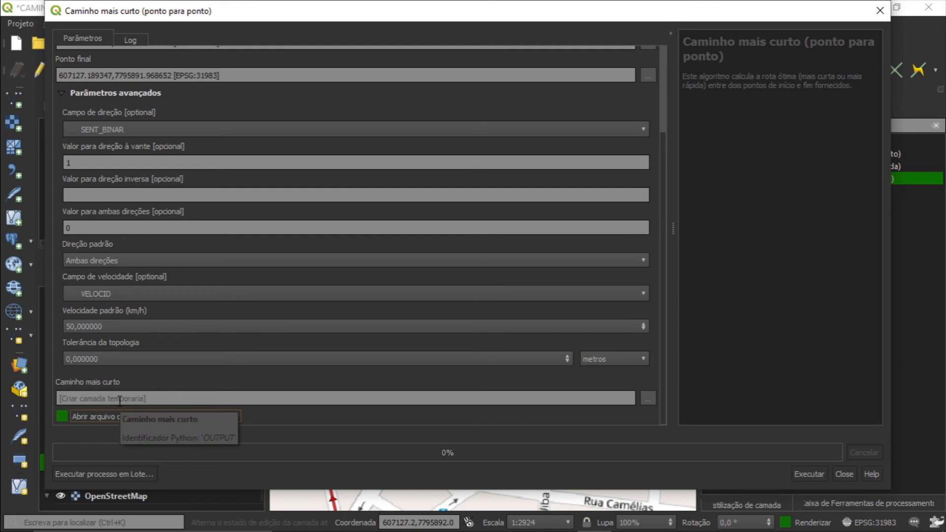
left_click(648, 398)
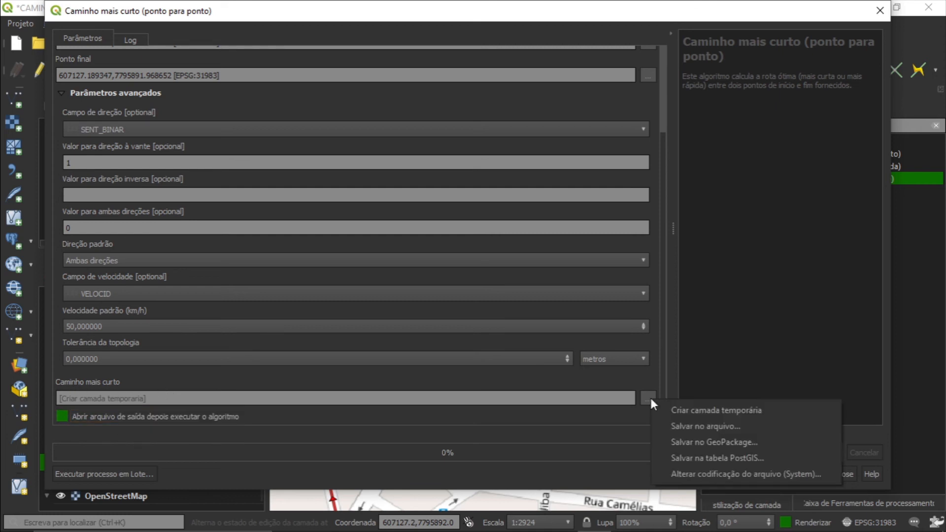
left_click(756, 427)
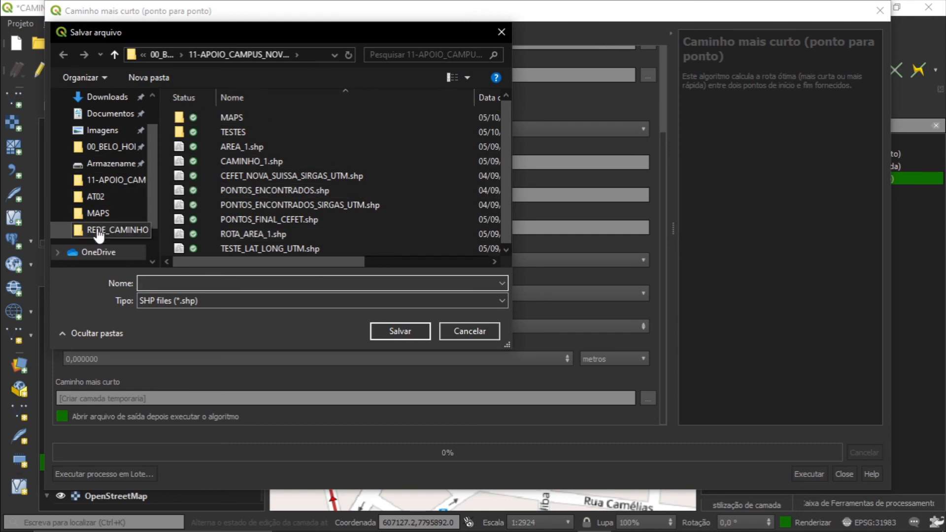
left_click(116, 230)
left_click(274, 283)
type("CAMINHA")
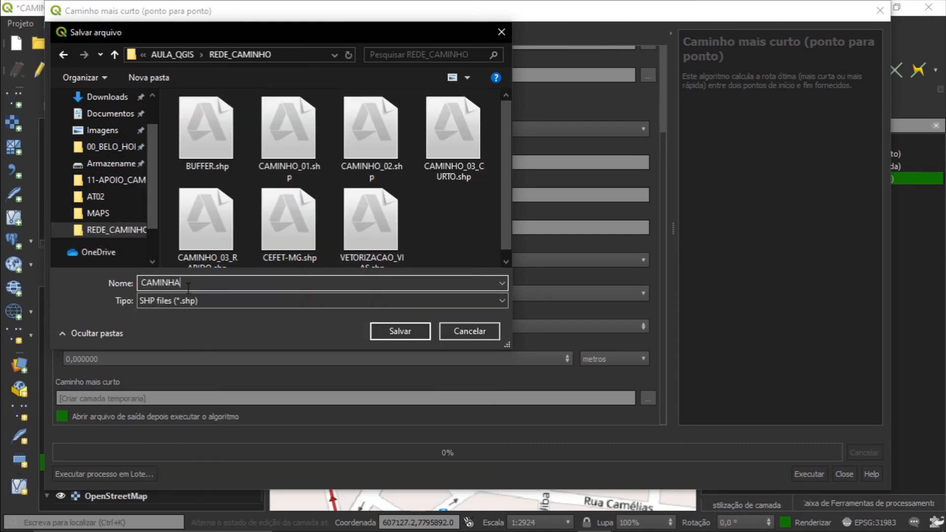
type("_RAPIDO")
left_click(416, 330)
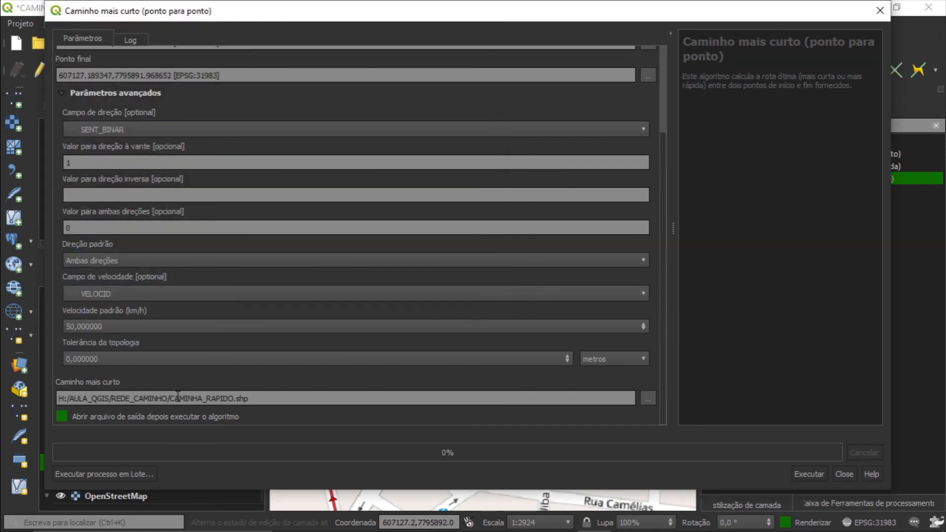
left_click(810, 473)
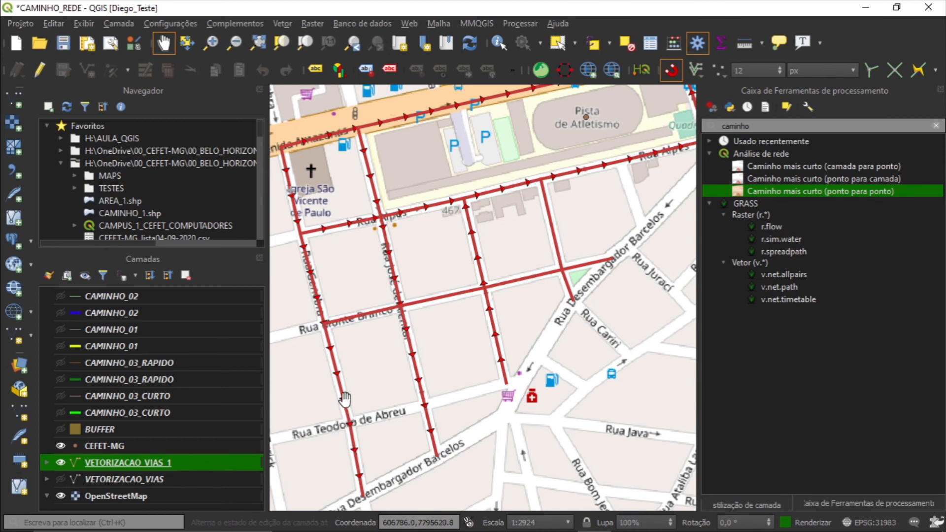
Step: Reopen Caminho mais curto (ponto para ponto) and pick a start point at about 606750.83,7795728.74 and an end point at about 607177.86,7795905.70
left_click_drag(347, 377, 363, 377)
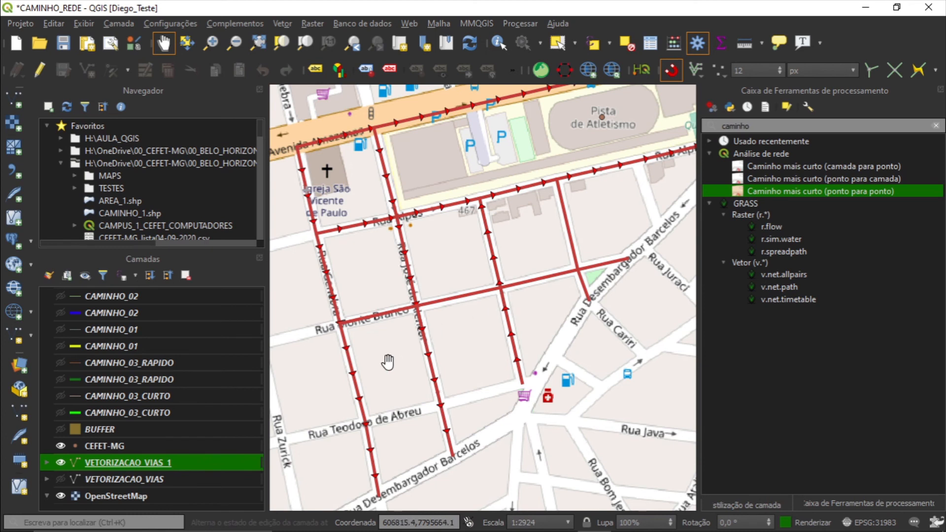
scroll(540, 333, "down", 1)
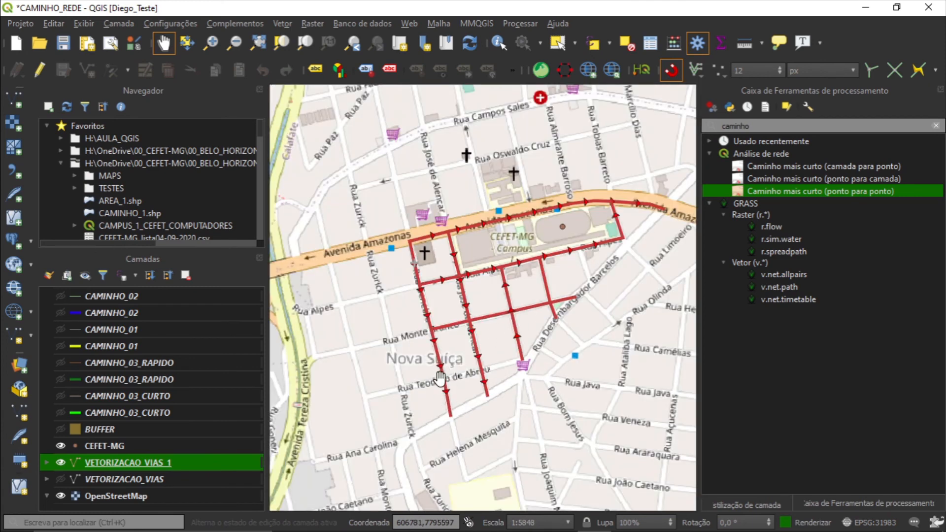
double_click(832, 192)
left_click(648, 152)
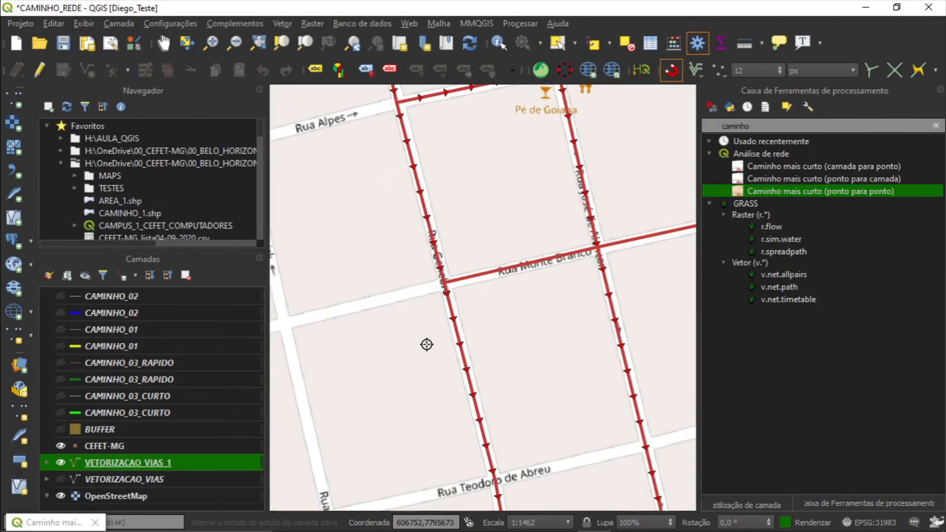
scroll(571, 213, "up", 1)
left_click(570, 213)
Step: For the Mais curta path, set SENT_BINAR as direction field, 1 for forward and 0 for both directions, and choose the speed field
left_click(148, 239)
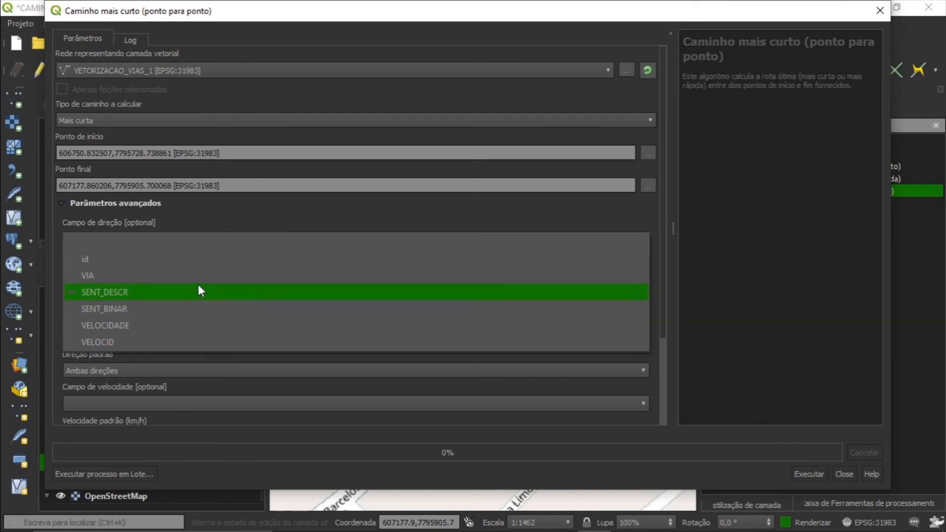
left_click(198, 285)
left_click(126, 273)
type("1")
left_click(142, 338)
type("0")
left_click_drag(663, 170, 660, 258)
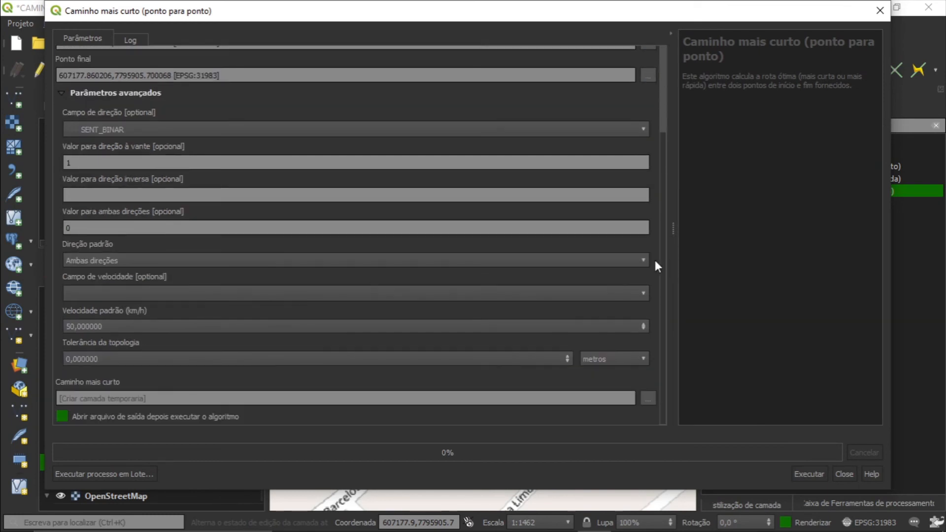
left_click(212, 294)
left_click(211, 337)
Step: Try to run the shortest-path calculation with CAMINHO_03_RAPIDO.shp in the REDE_CAMINHO folder as the output file
left_click(648, 399)
left_click(672, 423)
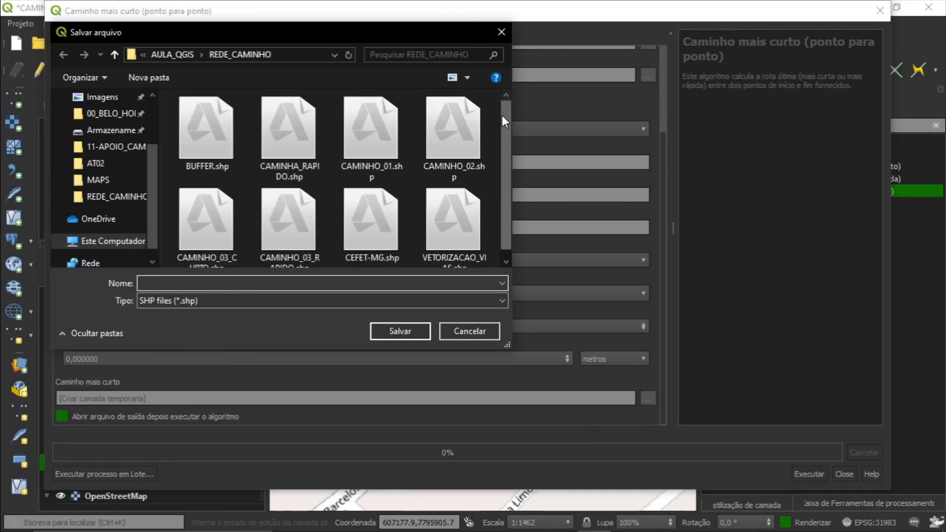
scroll(502, 114, "down", 1)
double_click(290, 217)
left_click(506, 273)
left_click(808, 474)
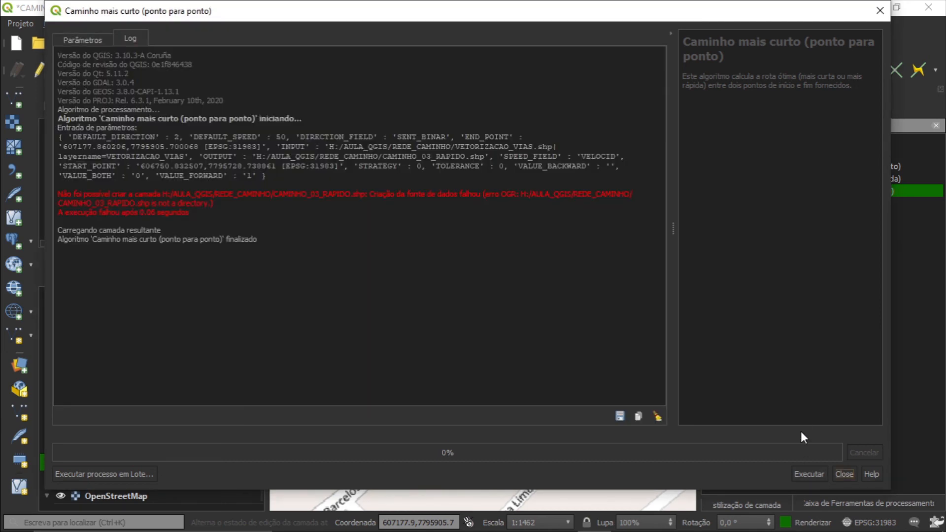
Step: Change the output file to CAMINHO_RAPIDO.shp in the REDE_CAMINHO folder, run the path calculation again and close the tool
left_click_drag(641, 14, 869, 531)
left_click_drag(707, 529, 491, 14)
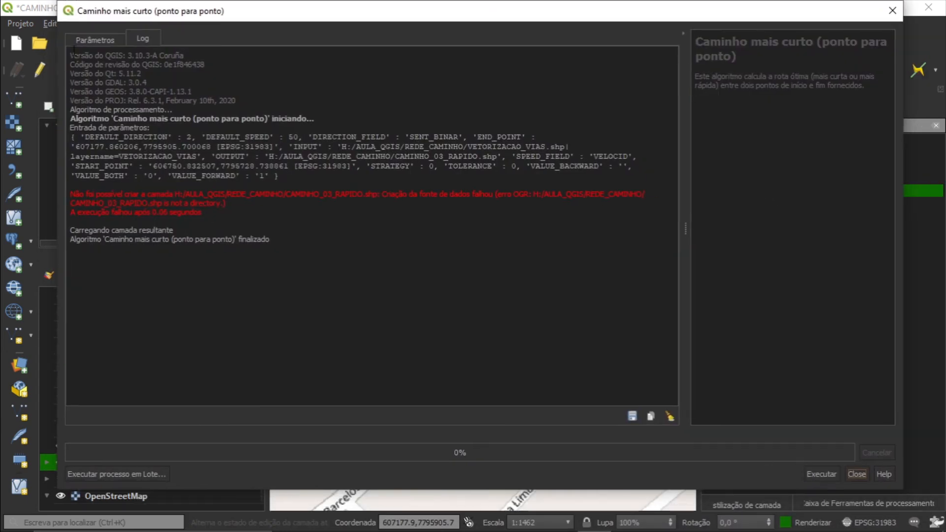
left_click(95, 38)
left_click(226, 397)
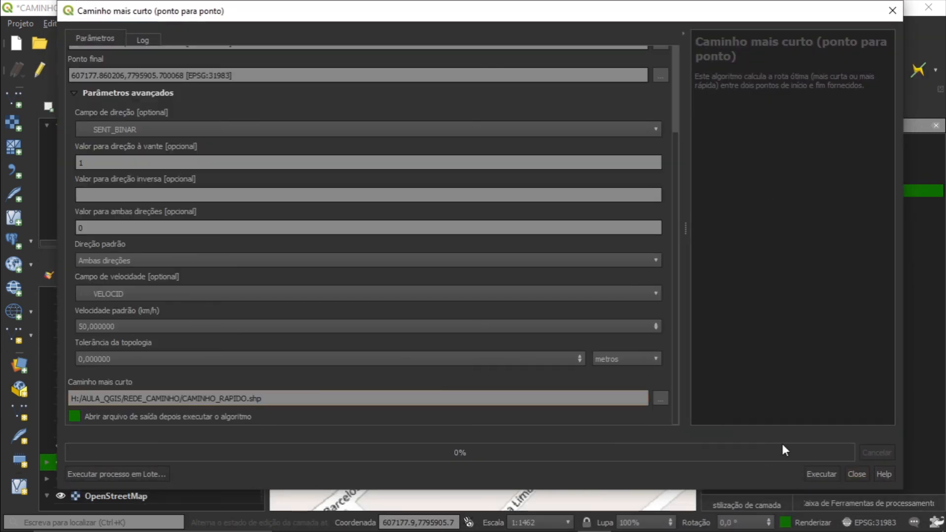
left_click(812, 473)
left_click(856, 474)
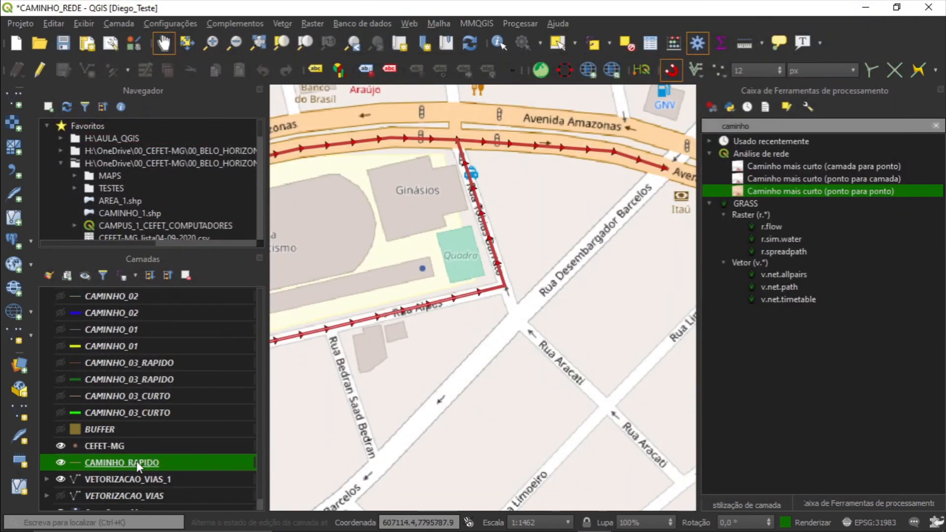
Step: Style the CAMINHO_RAPIDO line layer with a thickness of 1 mm and a blue colour
left_click_drag(397, 387, 608, 325)
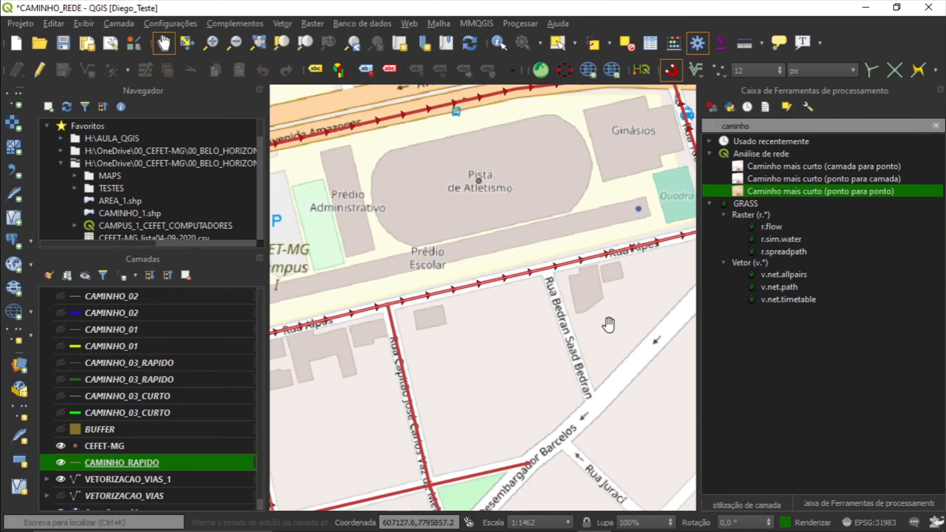
scroll(608, 325, "down", 1)
left_click_drag(498, 371, 525, 285)
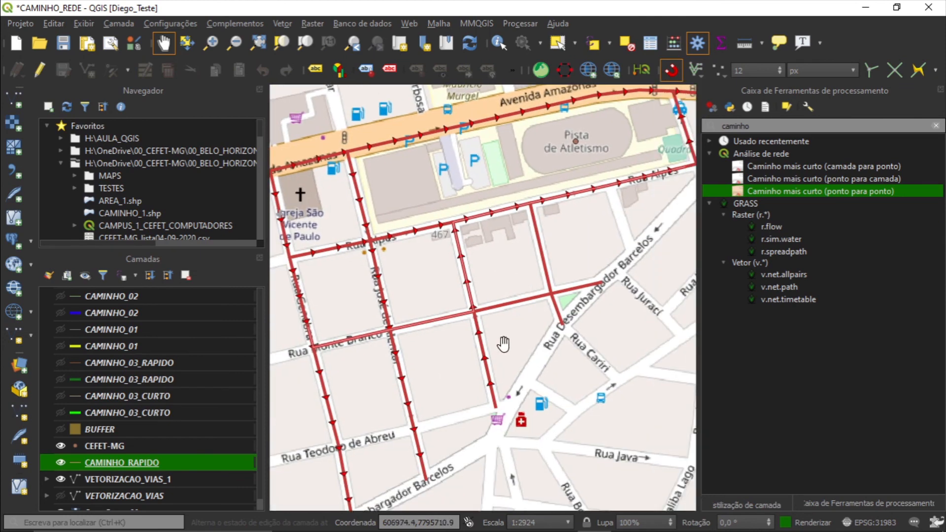
left_click_drag(305, 375, 360, 371)
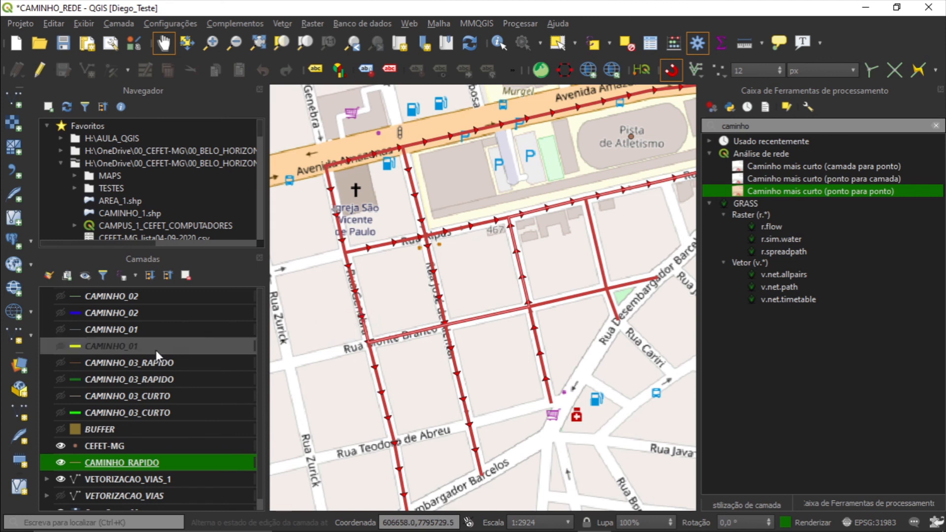
left_click(751, 501)
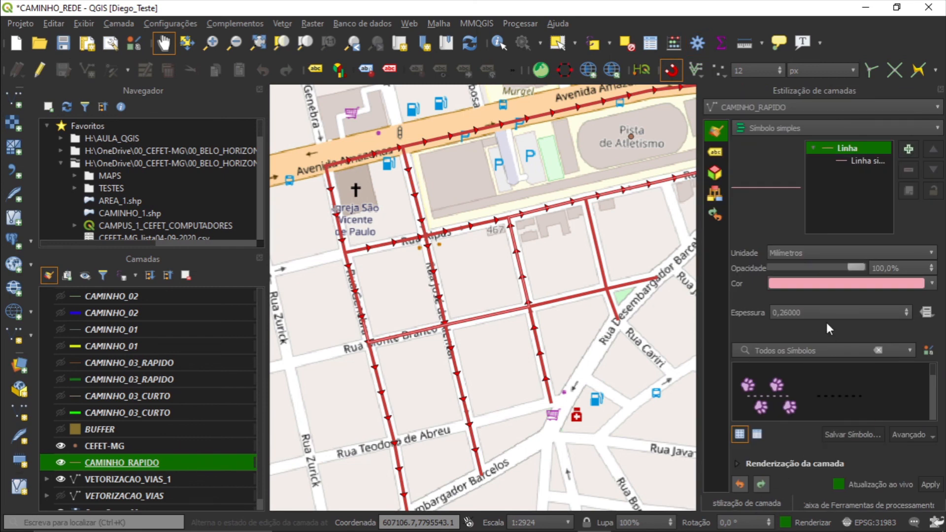
left_click(813, 312)
type("1")
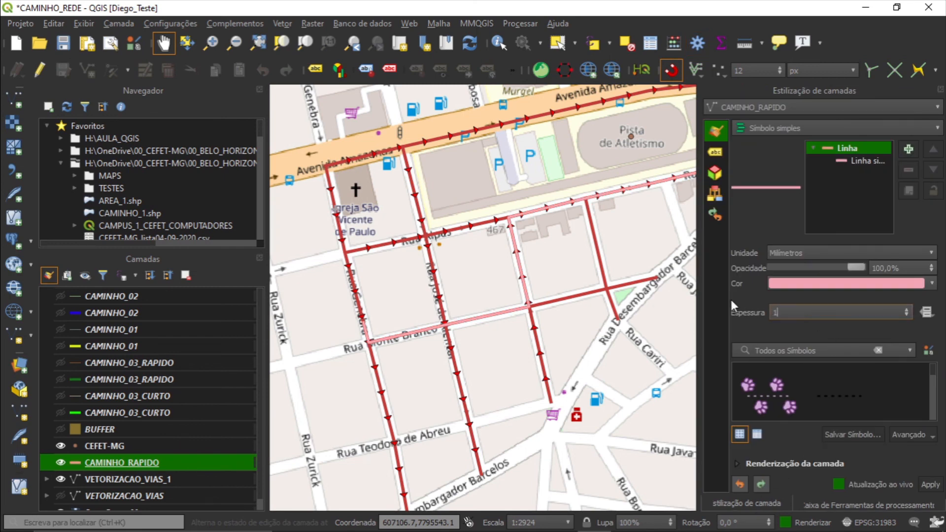
left_click(933, 291)
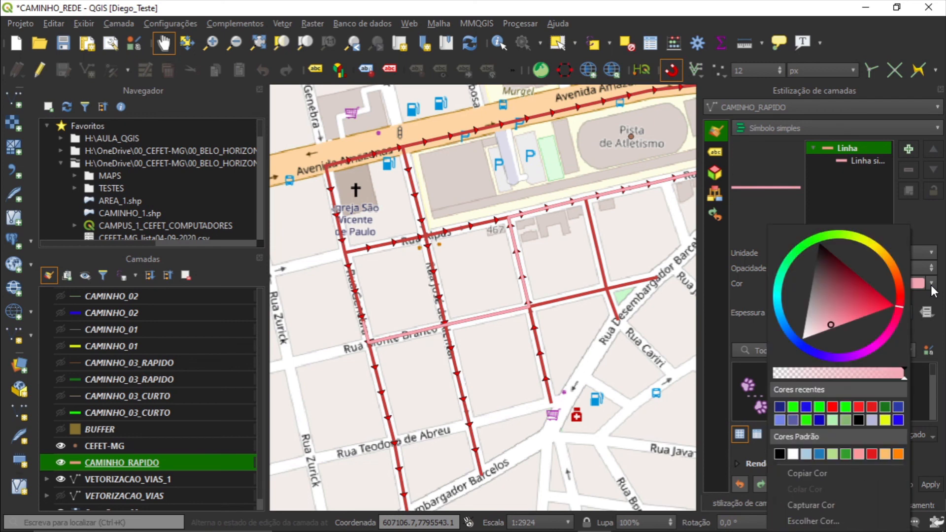
left_click(801, 343)
left_click(810, 321)
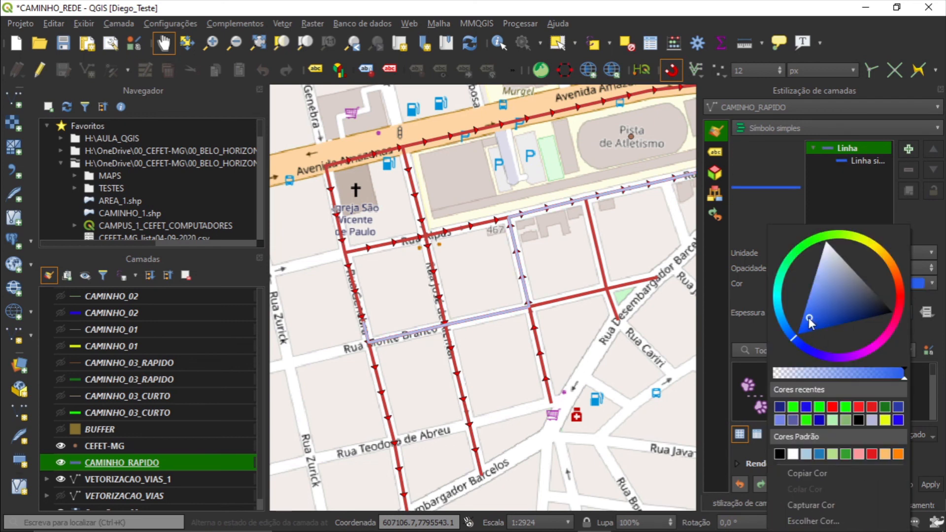
left_click(653, 360)
left_click_drag(655, 453, 573, 484)
left_click_drag(454, 300, 476, 287)
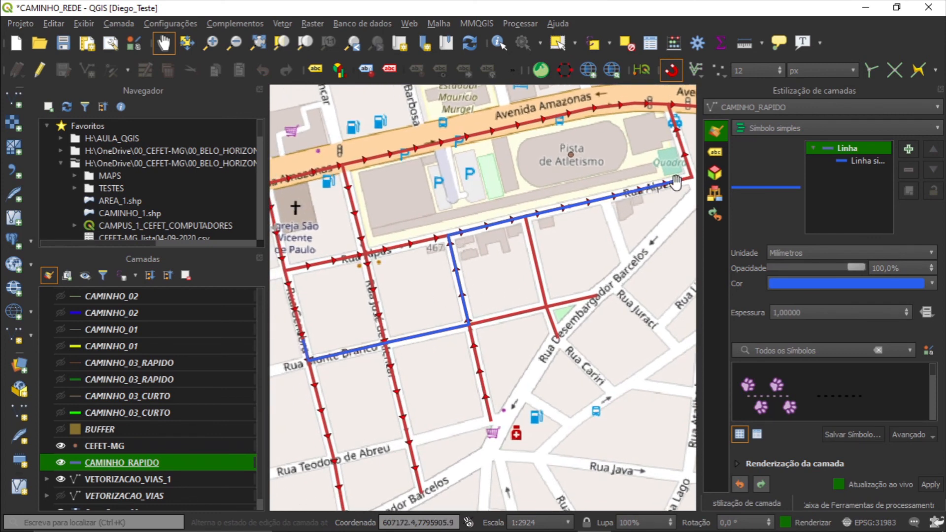
scroll(556, 331, "down", 1)
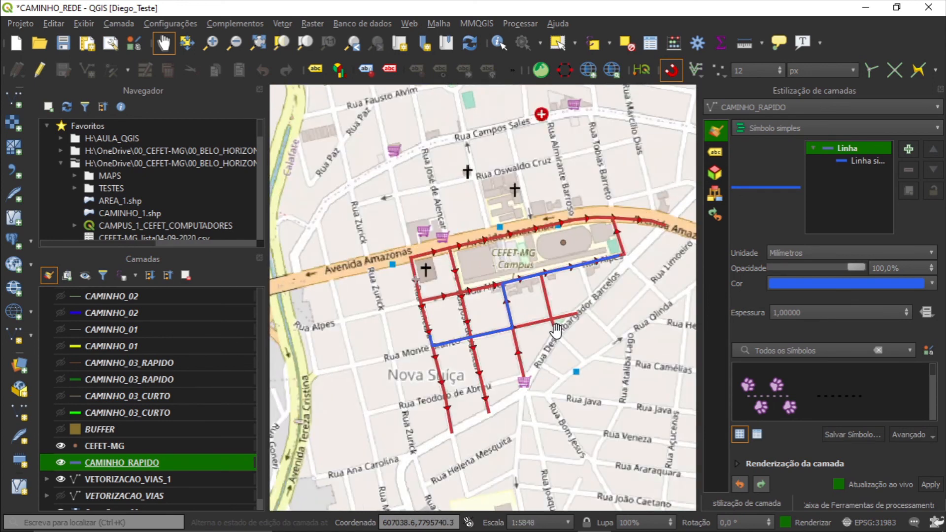
left_click_drag(524, 299, 523, 283)
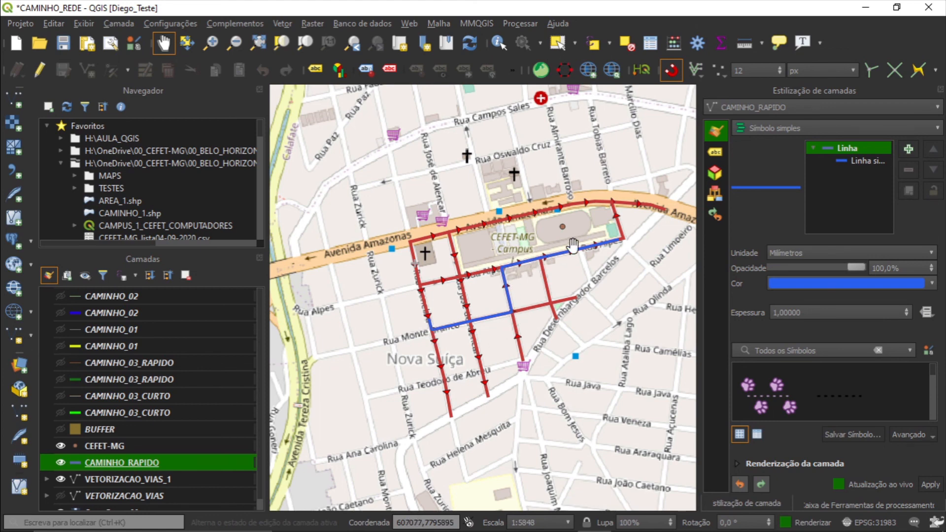
left_click_drag(590, 271, 561, 286)
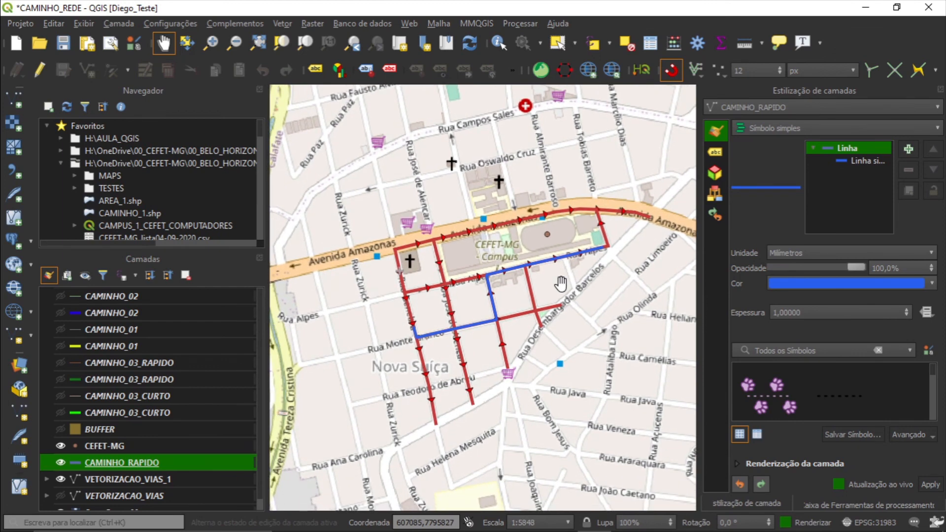